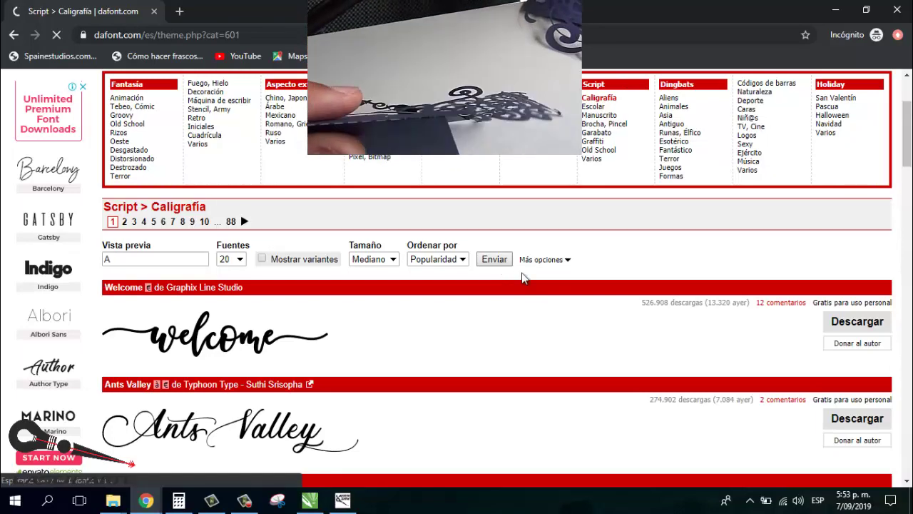
# Preview the Caligrafía fonts with the letter A and examine the first page of font samples
pyautogui.scroll(-1, 910, 145)
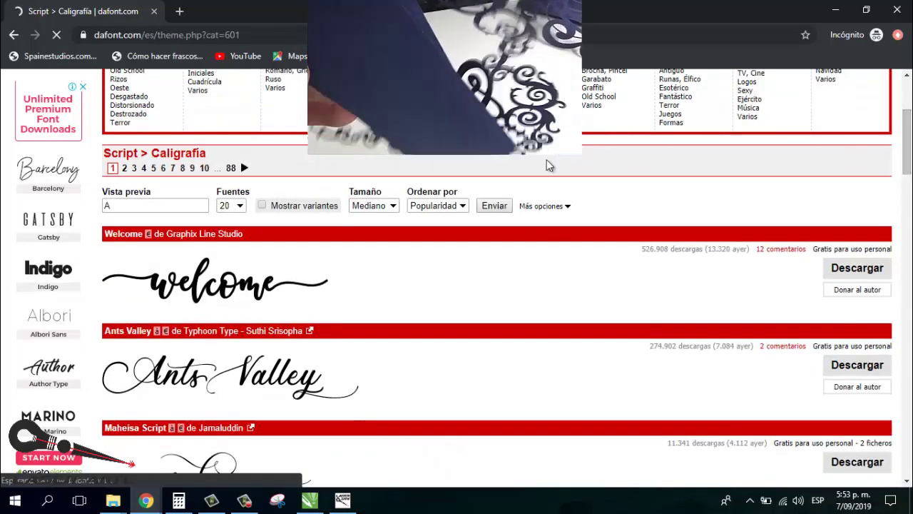
pyautogui.click(503, 206)
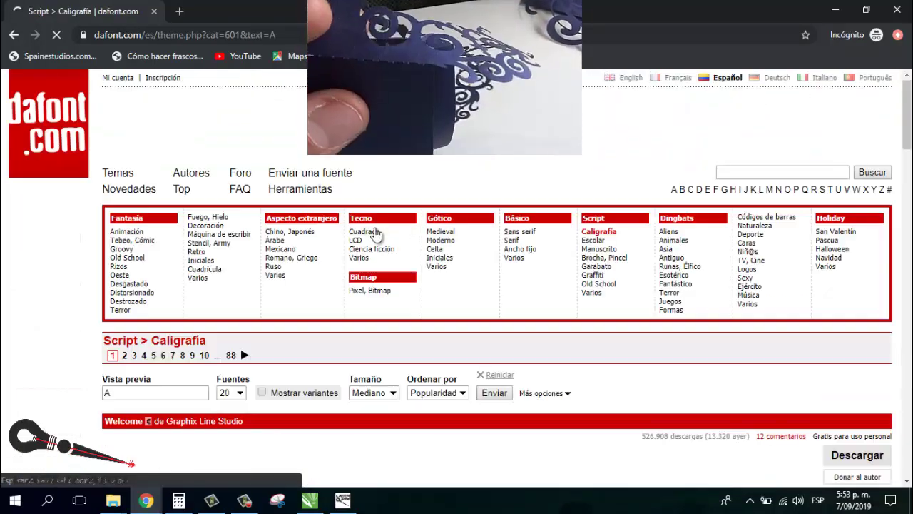
pyautogui.scroll(-3, 350, 292)
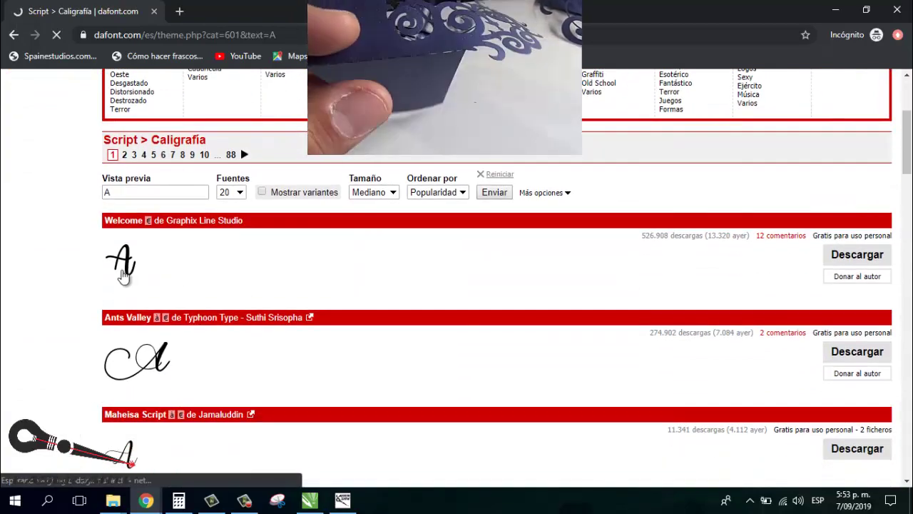
pyautogui.scroll(-1, 129, 280)
pyautogui.scroll(-2, 154, 289)
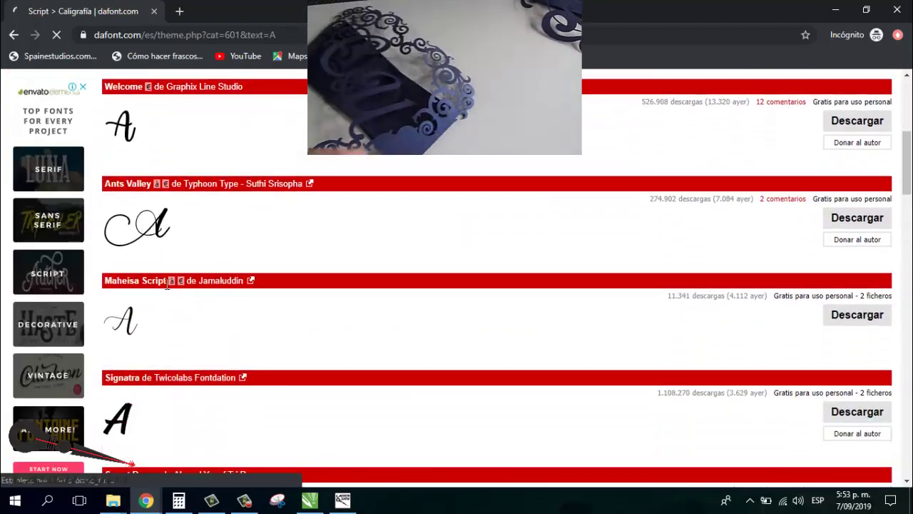
pyautogui.scroll(-4, 167, 285)
pyautogui.scroll(-2, 152, 293)
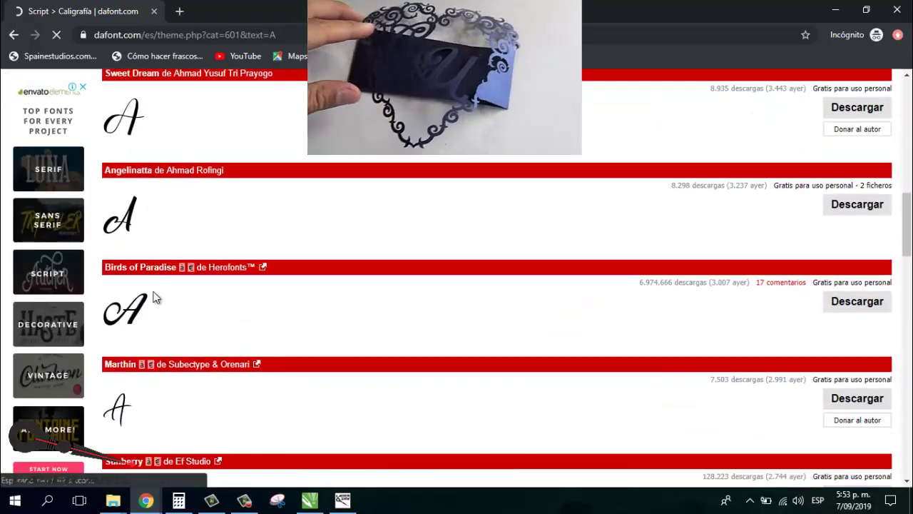
pyautogui.scroll(-6, 152, 293)
pyautogui.scroll(-10, 133, 299)
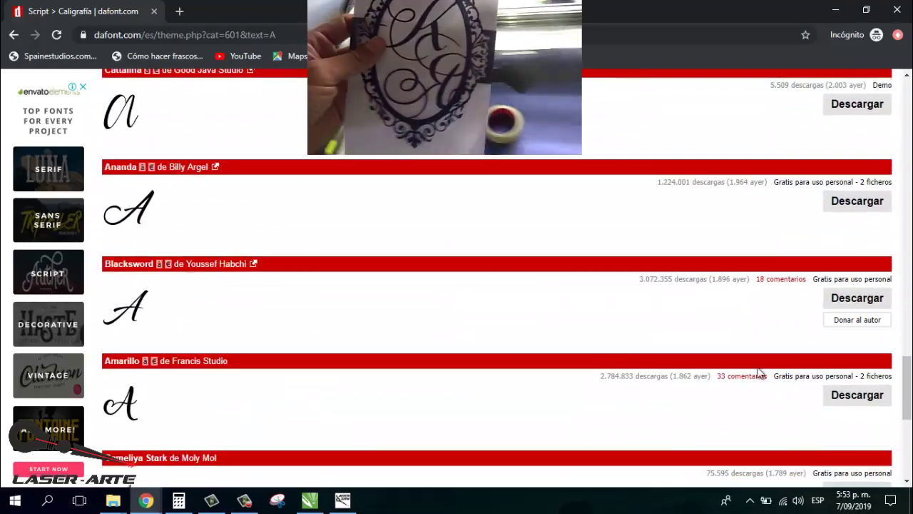
pyautogui.scroll(-4, 642, 332)
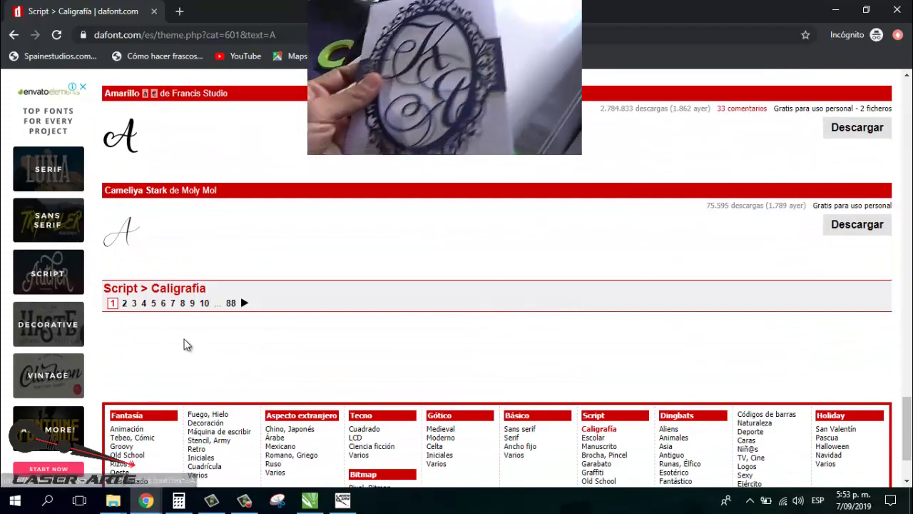
# Go to the second page of Caligrafía fonts and look through the letter A samples
pyautogui.click(244, 302)
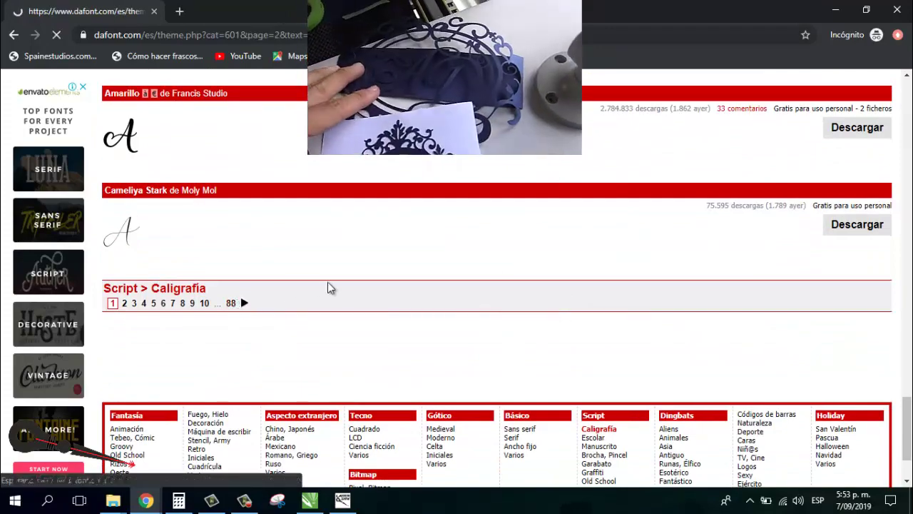
pyautogui.scroll(-6, 326, 285)
pyautogui.scroll(-3, 322, 303)
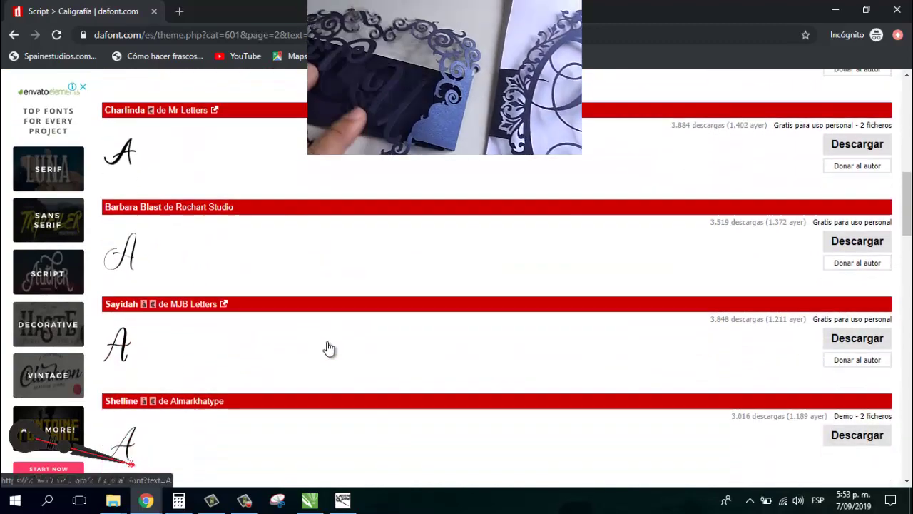
# Change the font preview text to S and look over the samples on the second page
pyautogui.scroll(8, 328, 349)
pyautogui.scroll(-1, 289, 387)
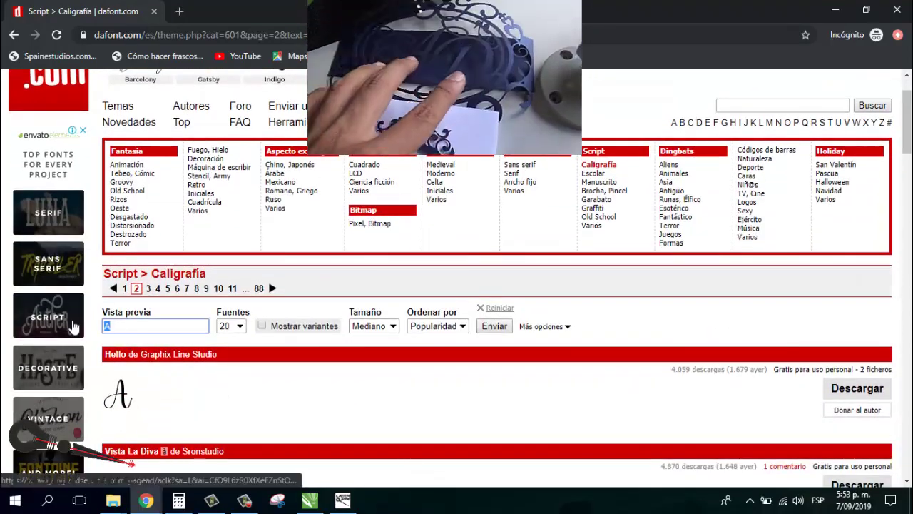
pyautogui.write('S')
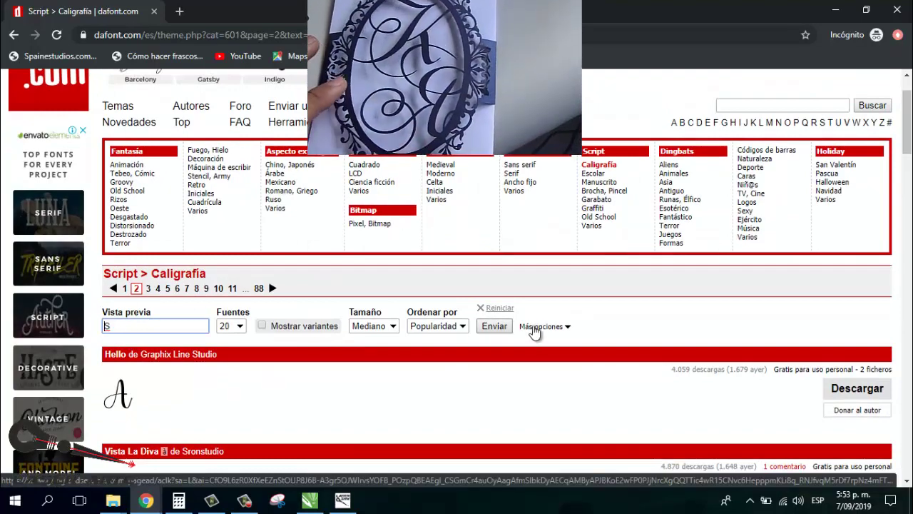
pyautogui.click(510, 321)
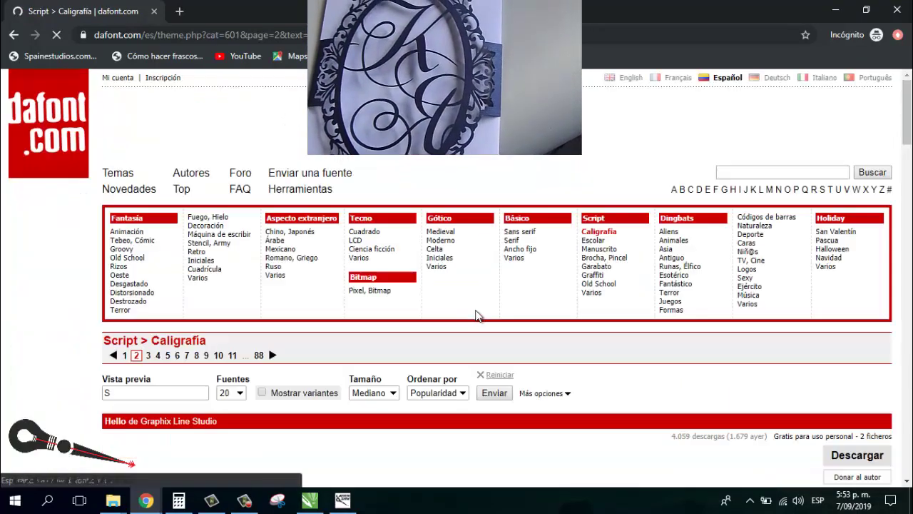
pyautogui.scroll(-5, 455, 311)
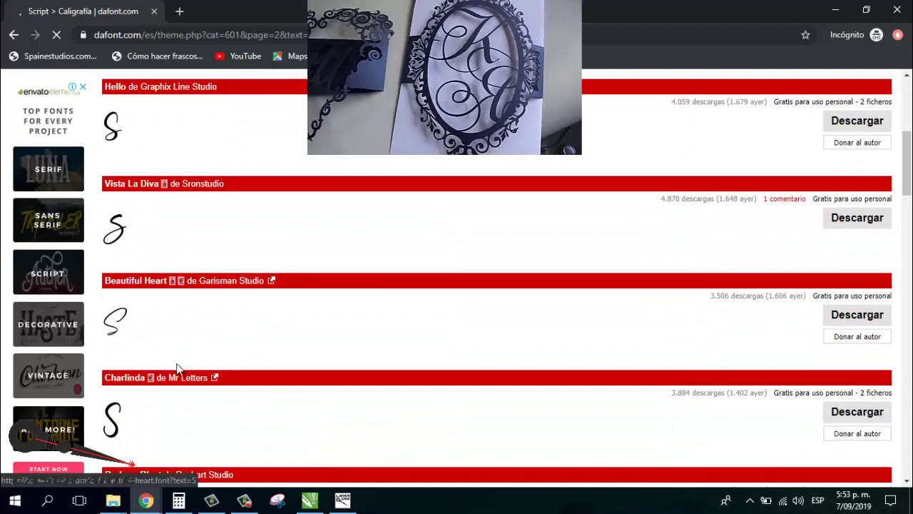
pyautogui.scroll(-2, 452, 308)
pyautogui.scroll(4, 446, 247)
pyautogui.scroll(2, 447, 247)
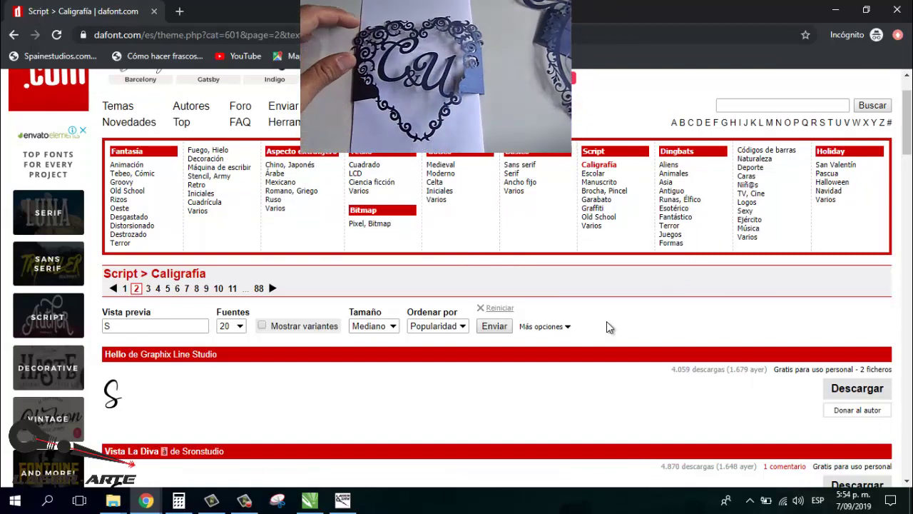
pyautogui.scroll(-1, 595, 330)
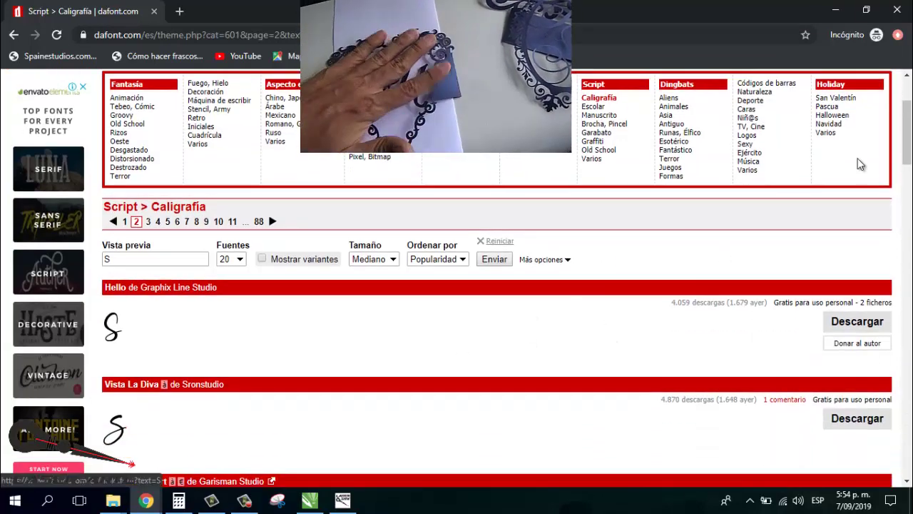
# Switch to CorelDRAW and move the B and P initials onto the page below the badge, spacing the P farther from the B
pyautogui.click(839, 12)
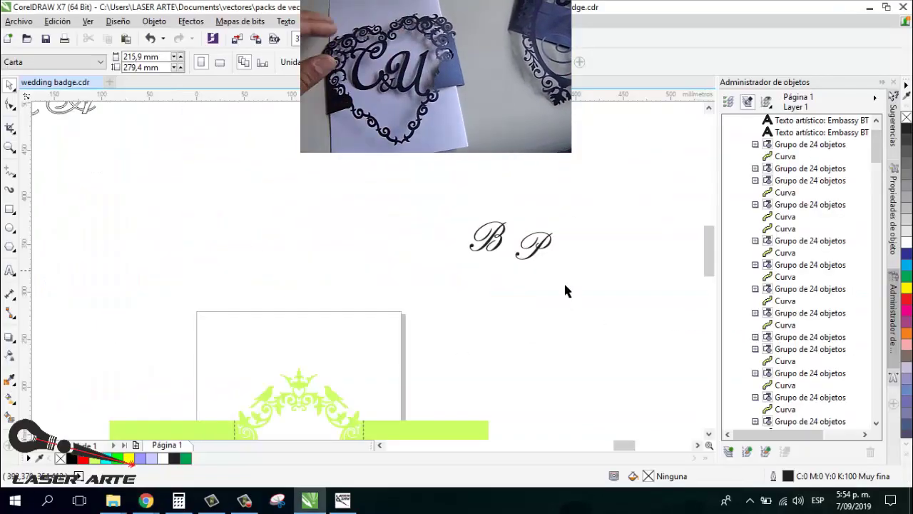
pyautogui.scroll(-1, 470, 294)
pyautogui.scroll(1, 414, 371)
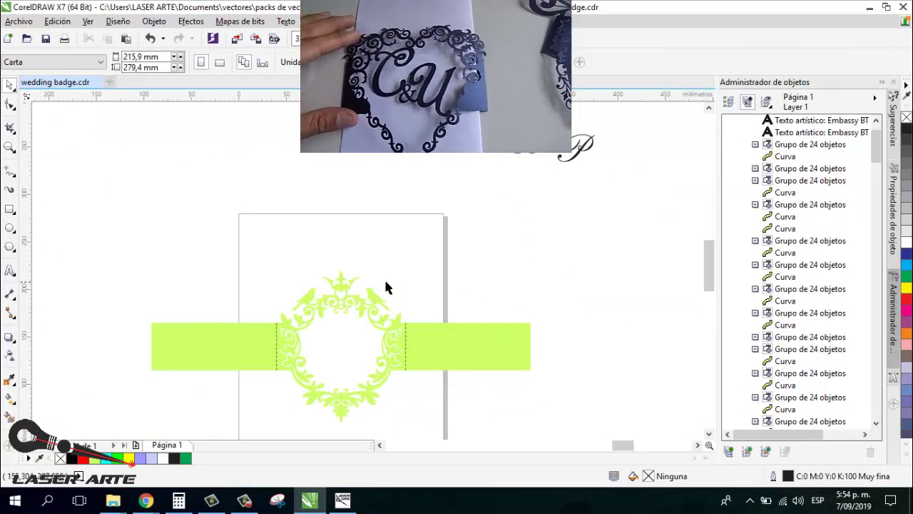
pyautogui.scroll(-1, 378, 321)
pyautogui.scroll(1, 365, 336)
pyautogui.scroll(-1, 367, 309)
pyautogui.scroll(1, 399, 293)
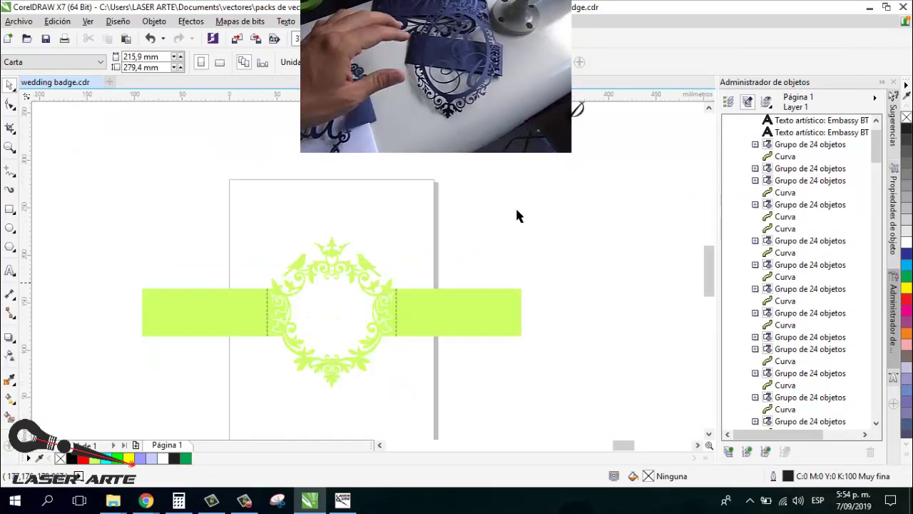
pyautogui.scroll(-1, 595, 173)
pyautogui.moveTo(618, 180); pyautogui.dragTo(524, 124)
pyautogui.moveTo(563, 157); pyautogui.dragTo(429, 310)
pyautogui.scroll(2, 475, 289)
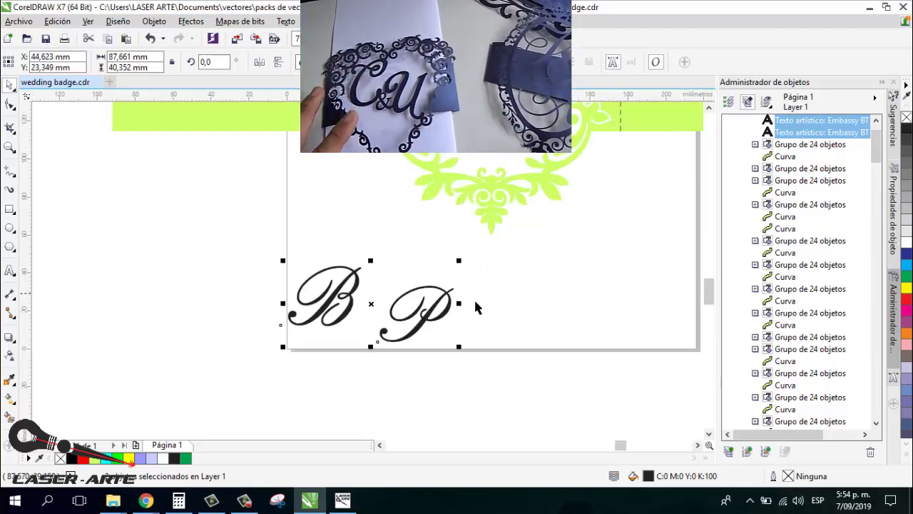
pyautogui.click(465, 304)
pyautogui.click(418, 309)
pyautogui.scroll(-1, 485, 282)
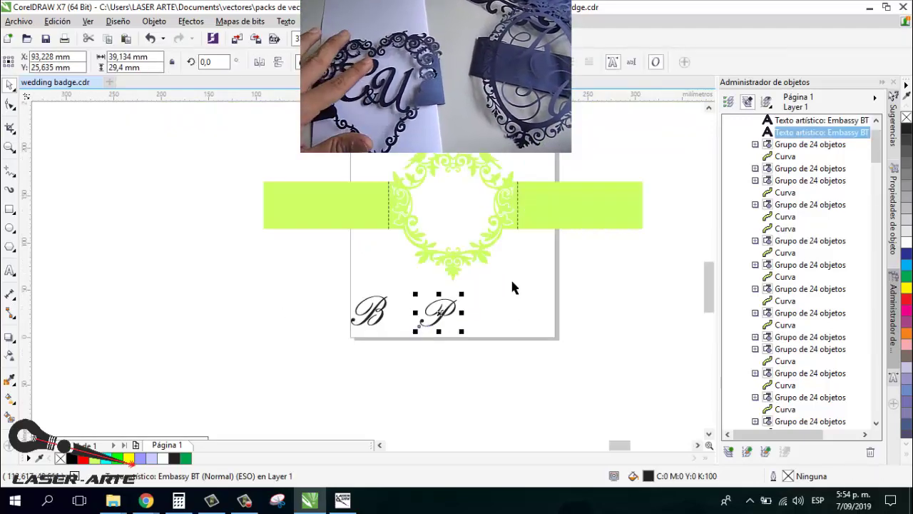
# Give the whole wedding badge artwork a black outline and remove its green fill
pyautogui.scroll(2, 321, 339)
pyautogui.scroll(-2, 317, 345)
pyautogui.moveTo(587, 141); pyautogui.dragTo(117, 319)
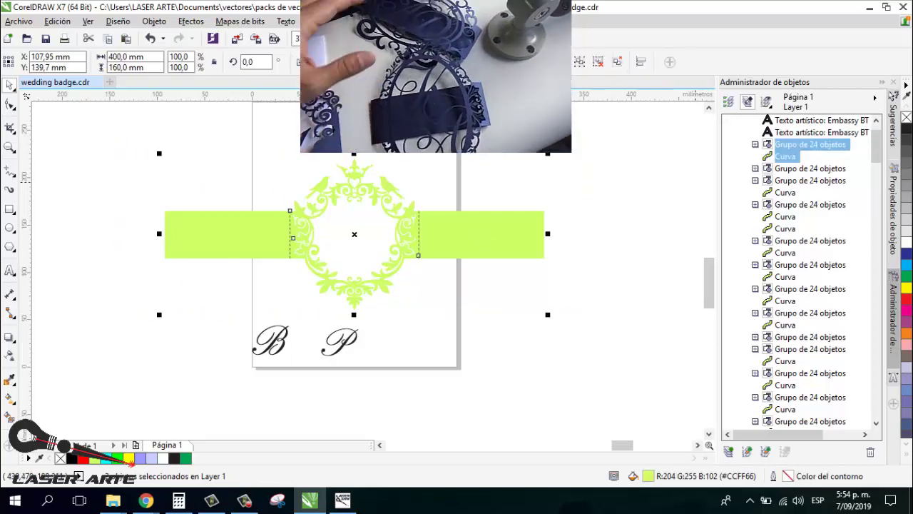
pyautogui.rightClick(906, 129)
pyautogui.click(906, 117)
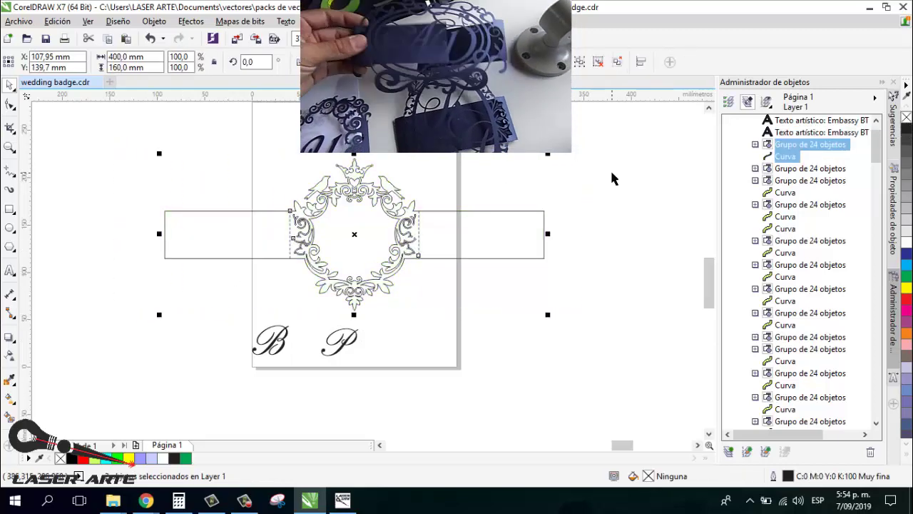
pyautogui.click(612, 178)
# Move the B and the P inside the ornamental frame, placing the P diagonally below and right of the B
pyautogui.scroll(2, 421, 213)
pyautogui.scroll(-3, 278, 297)
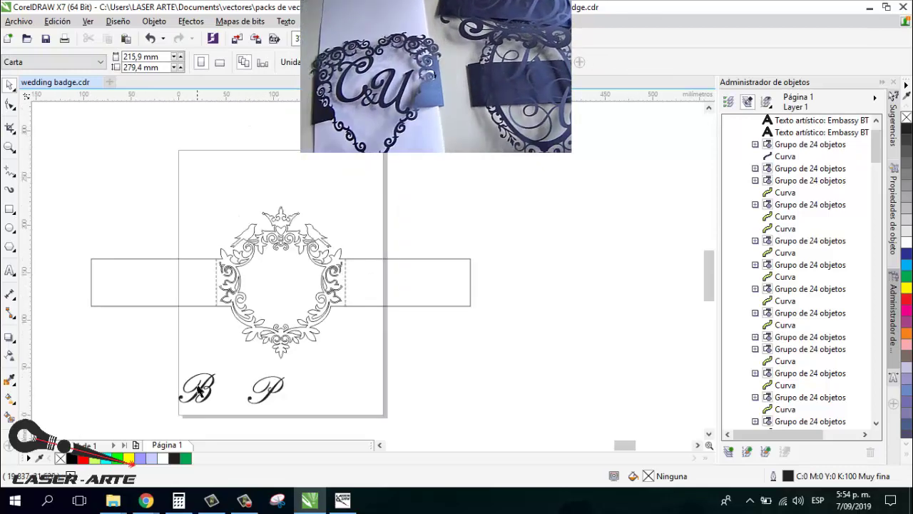
pyautogui.click(202, 374)
pyautogui.moveTo(209, 368); pyautogui.dragTo(260, 273)
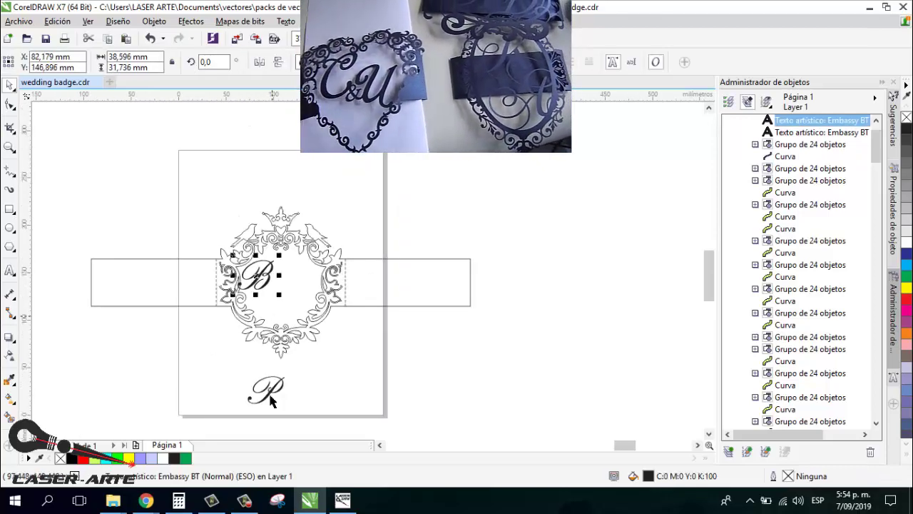
pyautogui.moveTo(266, 389); pyautogui.dragTo(295, 297)
pyautogui.scroll(1, 271, 278)
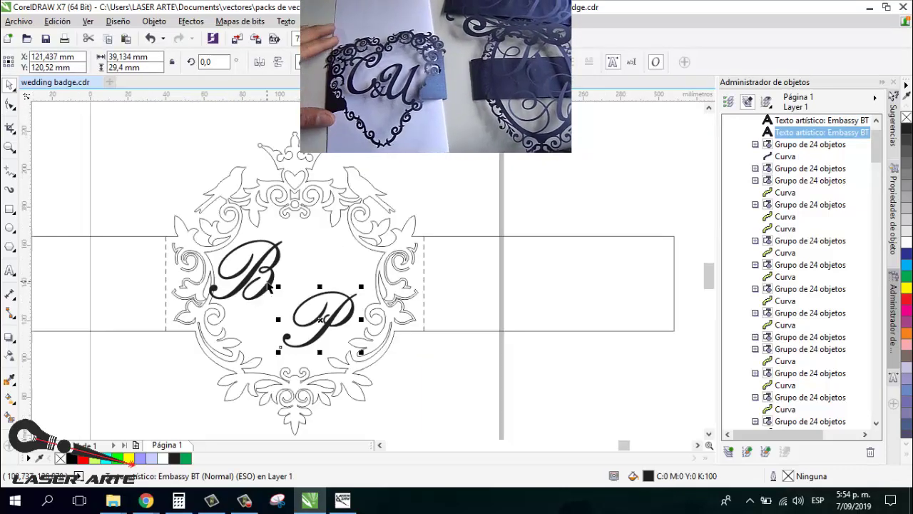
# Enlarge both initials inside the frame, scaling the P to about 64.5 by 48.5 mm
pyautogui.click(288, 245)
pyautogui.moveTo(286, 236); pyautogui.dragTo(311, 215)
pyautogui.click(343, 307)
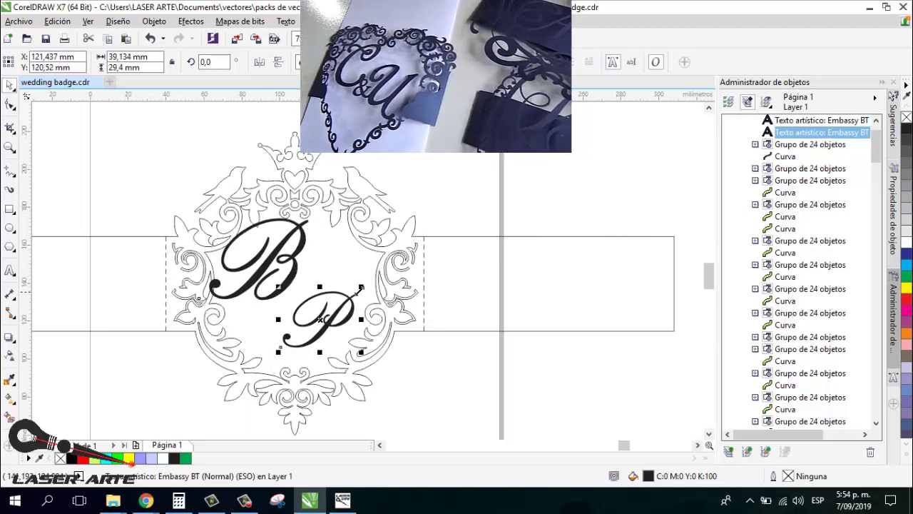
pyautogui.moveTo(361, 288); pyautogui.dragTo(379, 254)
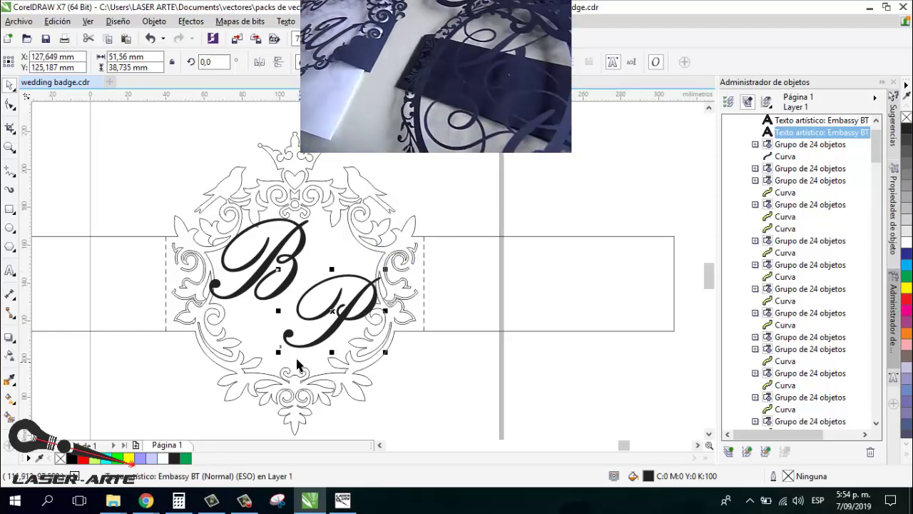
pyautogui.moveTo(280, 353); pyautogui.dragTo(254, 370)
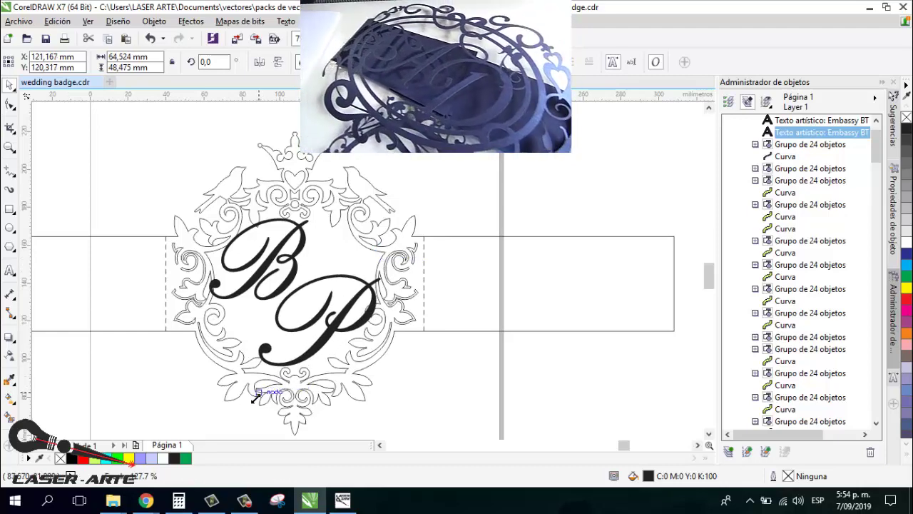
# Shift the B slightly right and enlarge it to about 60.9 by 50.1 mm so it touches the P and the frame
pyautogui.click(263, 301)
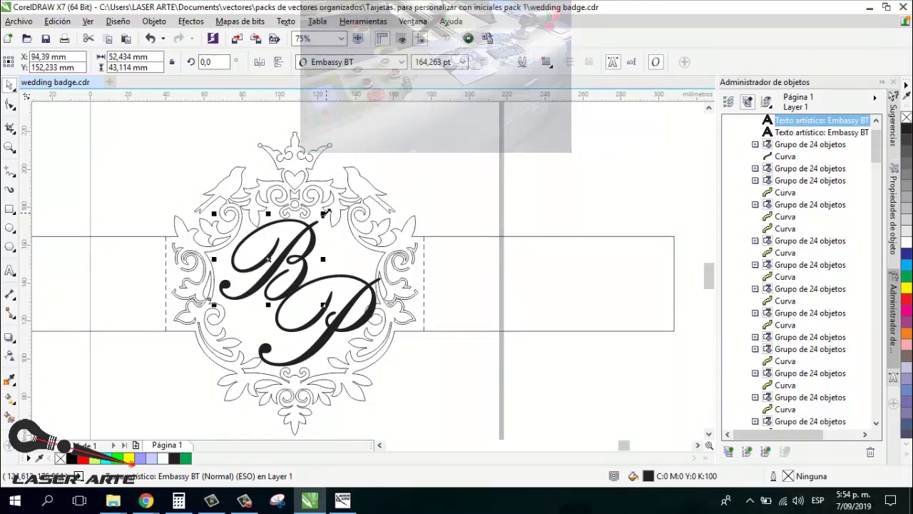
pyautogui.moveTo(319, 216); pyautogui.dragTo(328, 209)
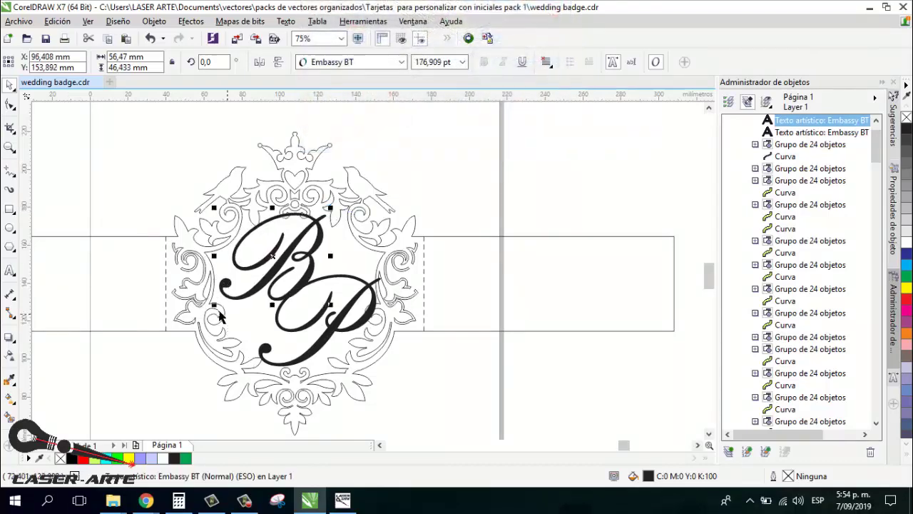
pyautogui.moveTo(213, 314); pyautogui.dragTo(199, 350)
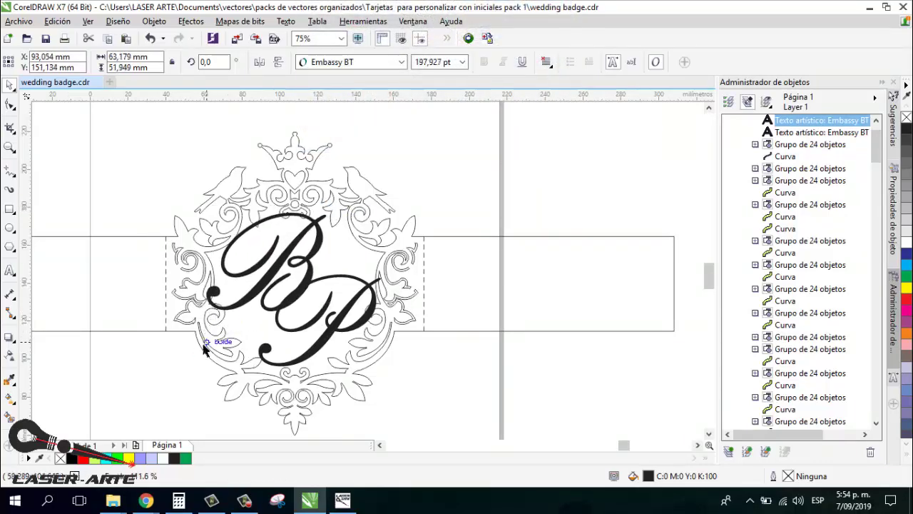
pyautogui.scroll(2, 193, 319)
pyautogui.moveTo(218, 315); pyautogui.dragTo(224, 306)
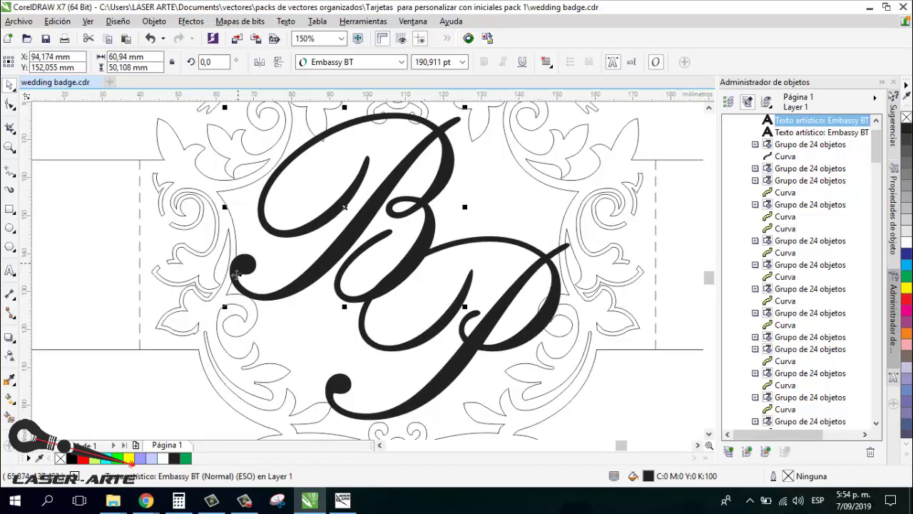
pyautogui.scroll(-2, 399, 228)
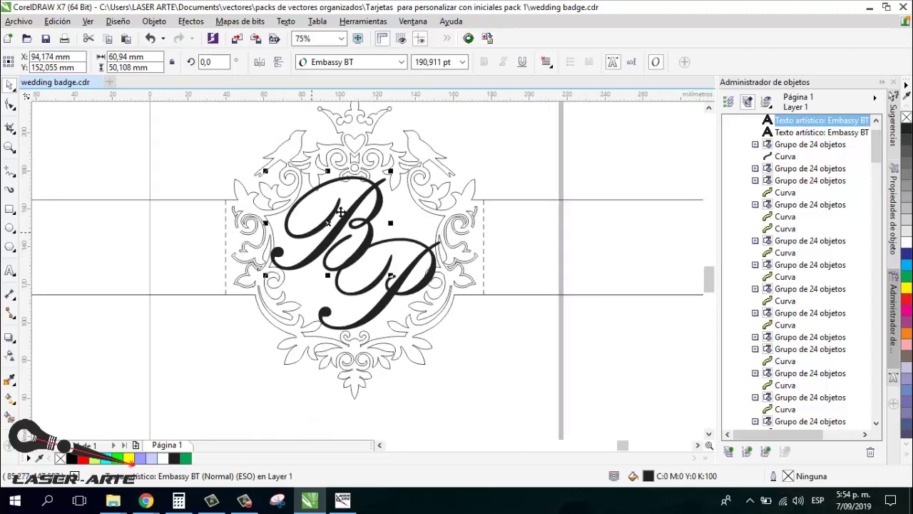
pyautogui.scroll(2, 369, 179)
pyautogui.scroll(-2, 378, 198)
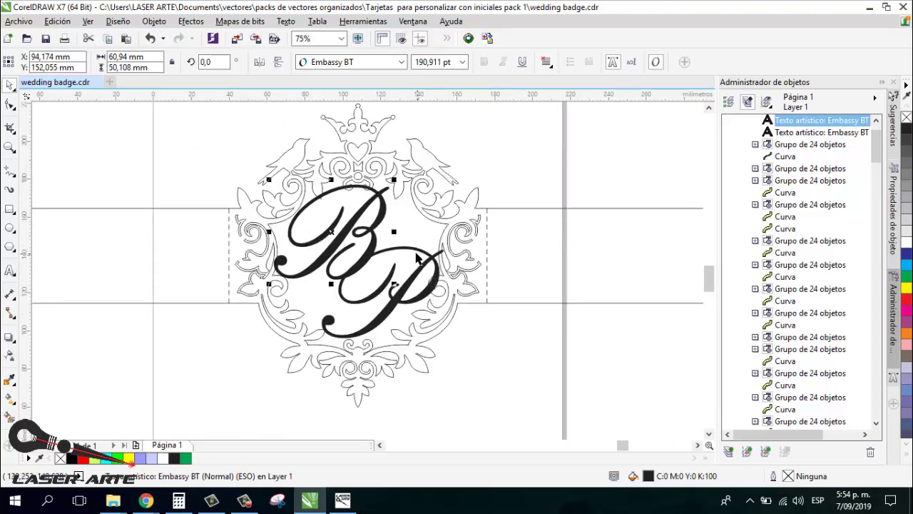
pyautogui.click(512, 175)
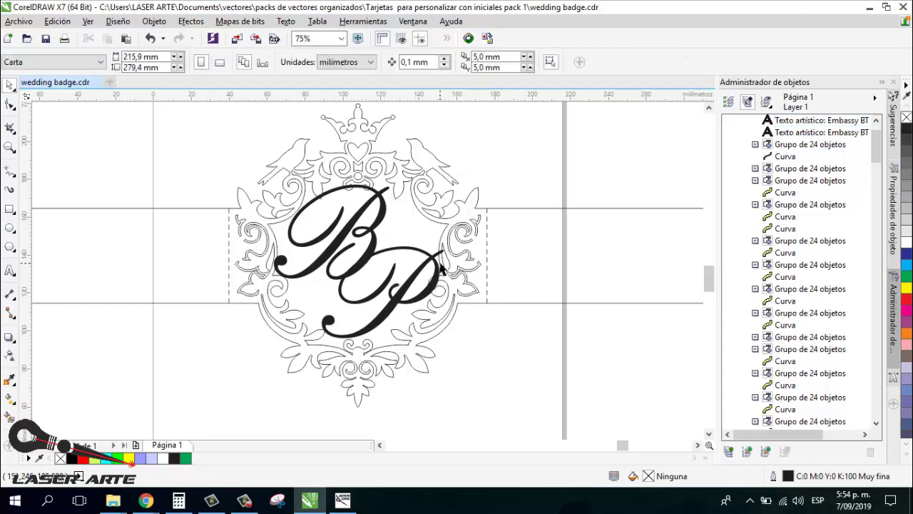
# Remove the fill from the whole badge artwork, including both initials, so only the outlines are left
pyautogui.scroll(-2, 421, 246)
pyautogui.scroll(2, 419, 239)
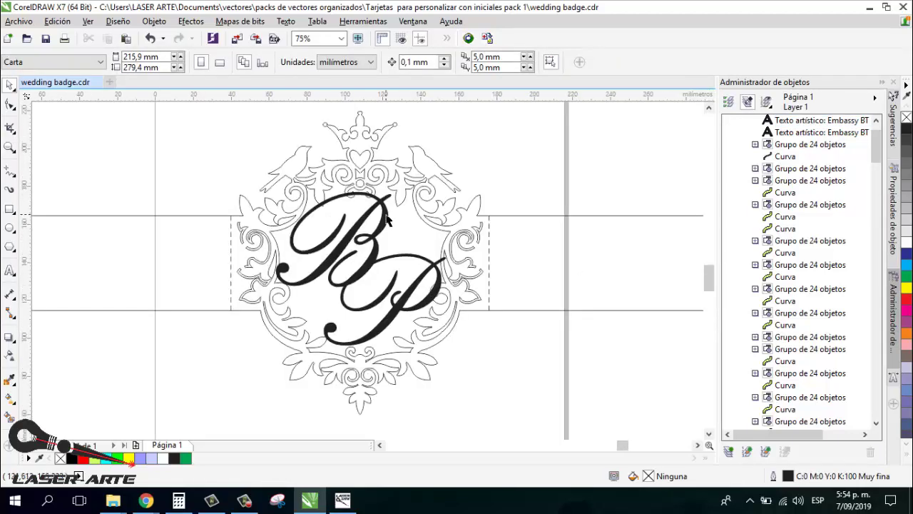
pyautogui.scroll(-1, 388, 220)
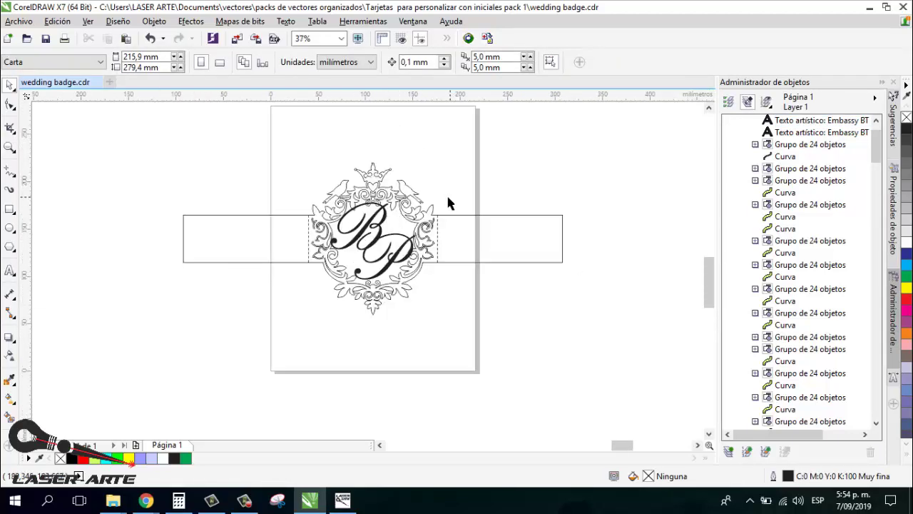
pyautogui.scroll(1, 448, 200)
pyautogui.scroll(-1, 371, 236)
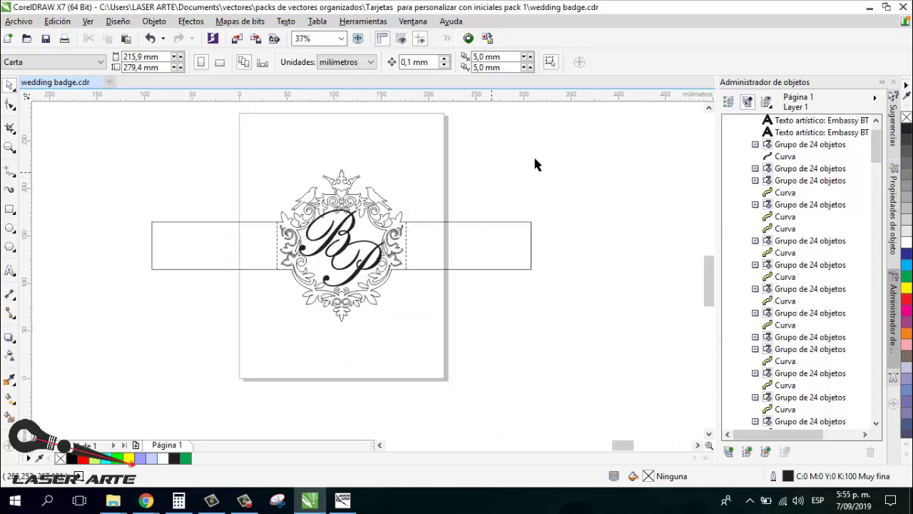
pyautogui.moveTo(211, 291); pyautogui.dragTo(119, 344)
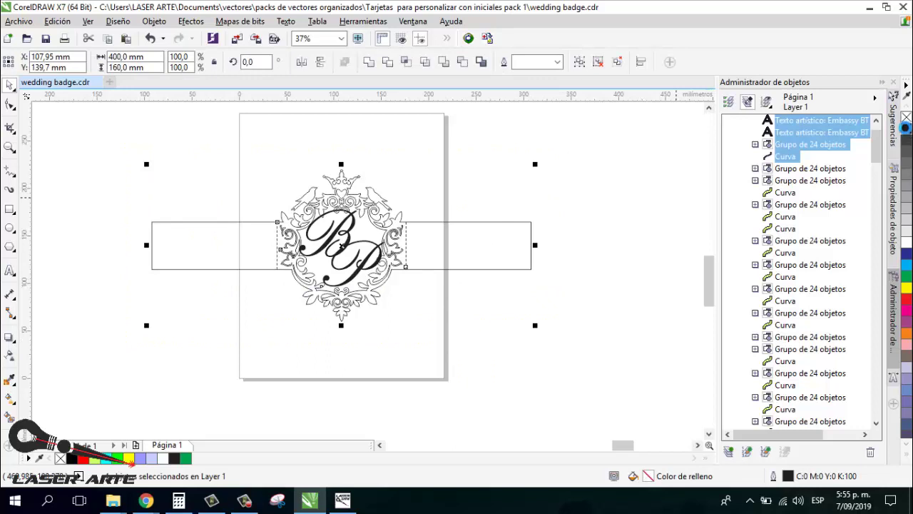
pyautogui.click(906, 117)
pyautogui.click(464, 204)
pyautogui.scroll(1, 352, 227)
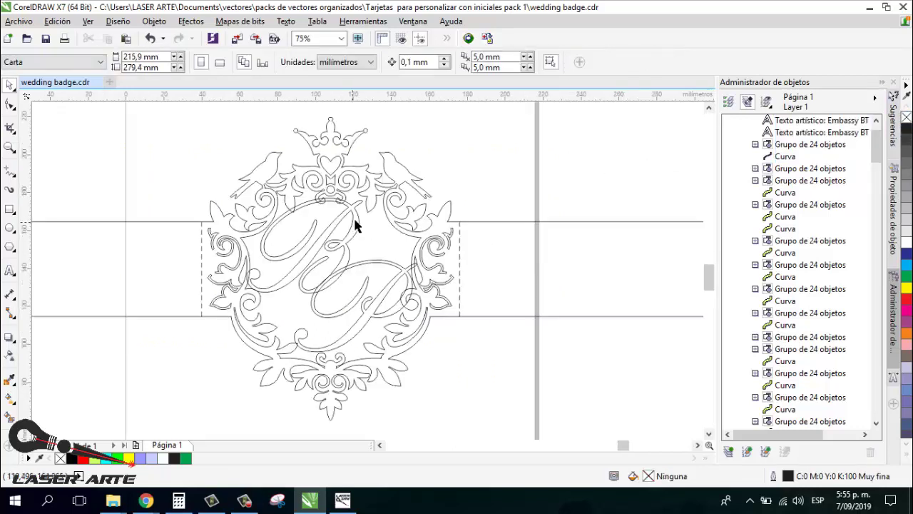
# Convert the B and P text objects together to curves
pyautogui.click(356, 214)
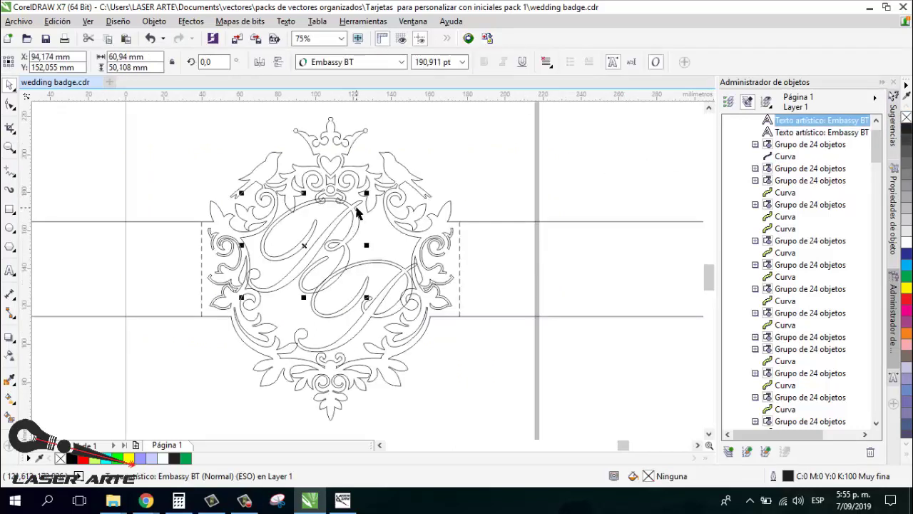
pyautogui.keyDown('shift'); pyautogui.click(384, 263); pyautogui.keyUp('shift')
pyautogui.rightClick(383, 266)
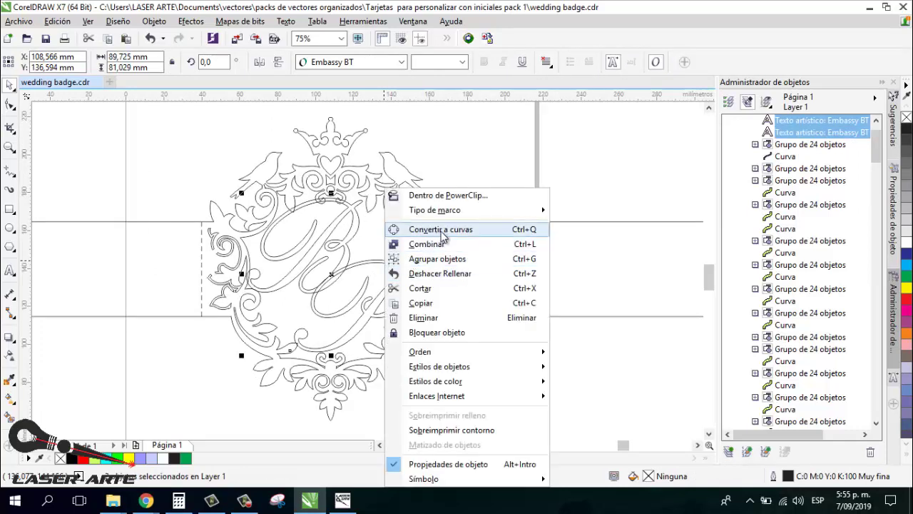
pyautogui.press('Return')
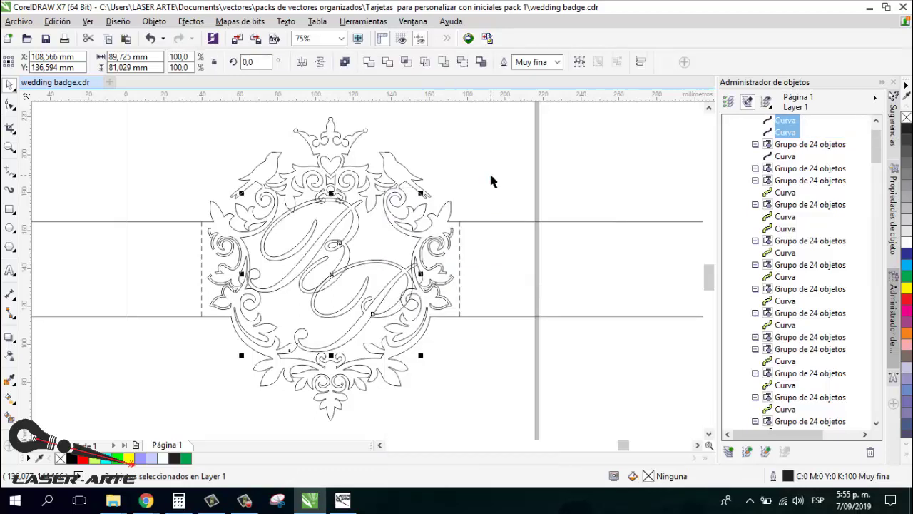
pyautogui.click(347, 240)
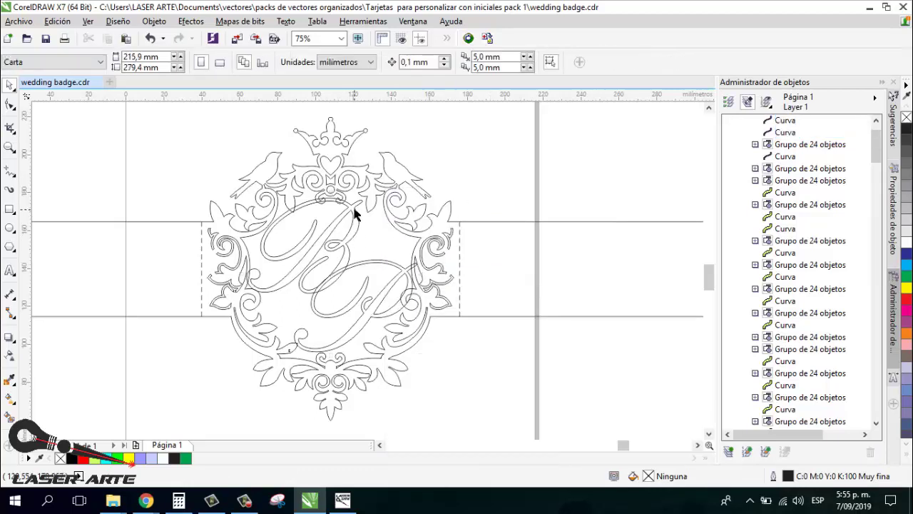
pyautogui.click(354, 209)
pyautogui.click(471, 203)
# Use virtual segment delete to remove the overlapping segments where the ornament's right curl crosses the B's upper stroke
pyautogui.scroll(1, 337, 204)
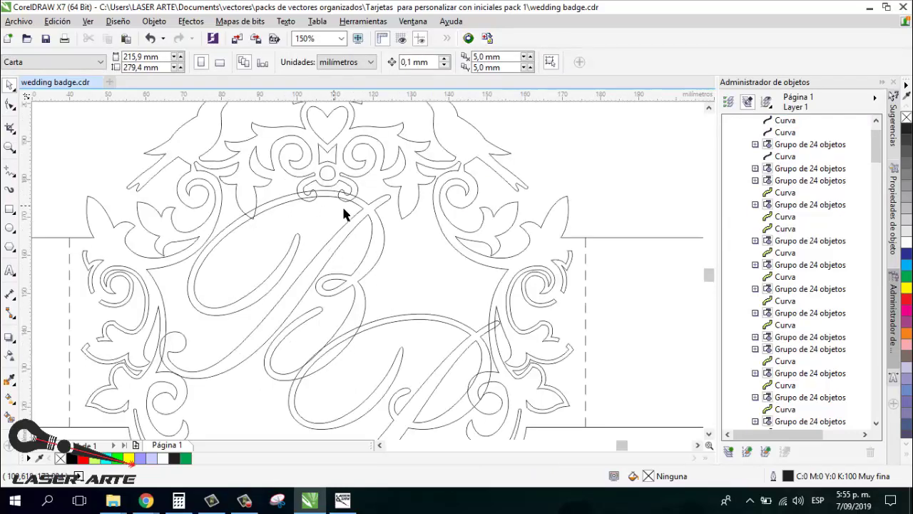
pyautogui.scroll(-1, 341, 205)
pyautogui.scroll(1, 354, 205)
pyautogui.scroll(-1, 337, 284)
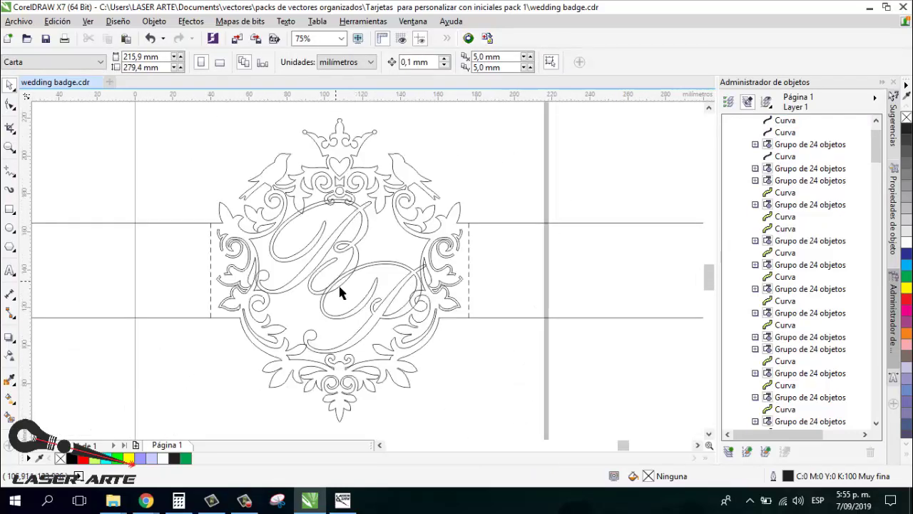
pyautogui.scroll(2, 338, 288)
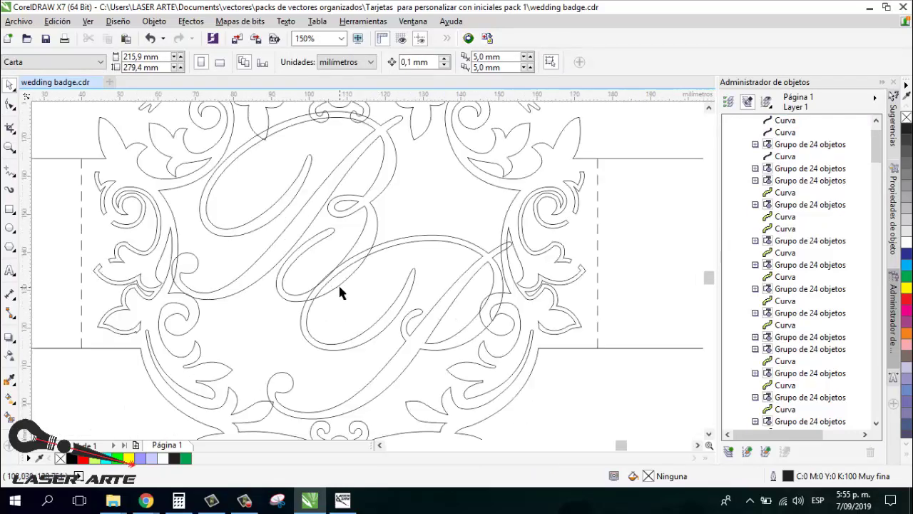
pyautogui.click(12, 130)
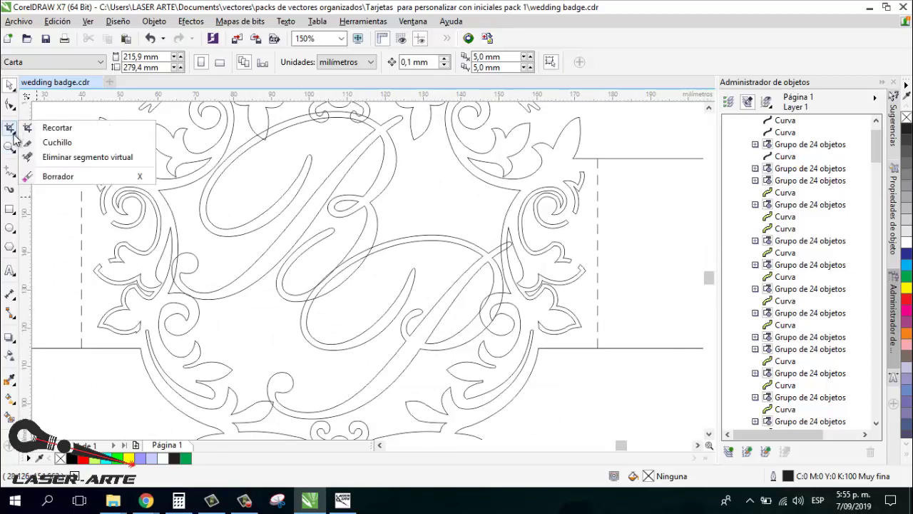
pyautogui.click(52, 158)
pyautogui.scroll(-1, 369, 304)
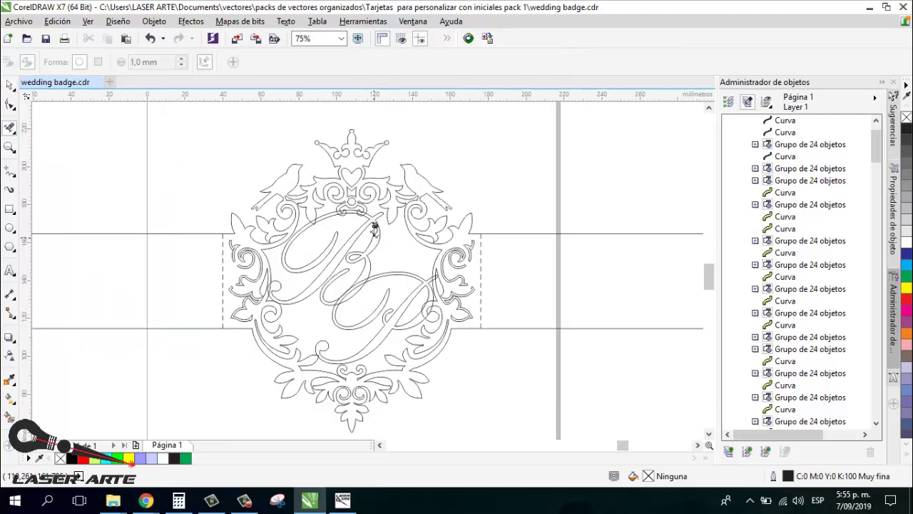
pyautogui.scroll(4, 370, 214)
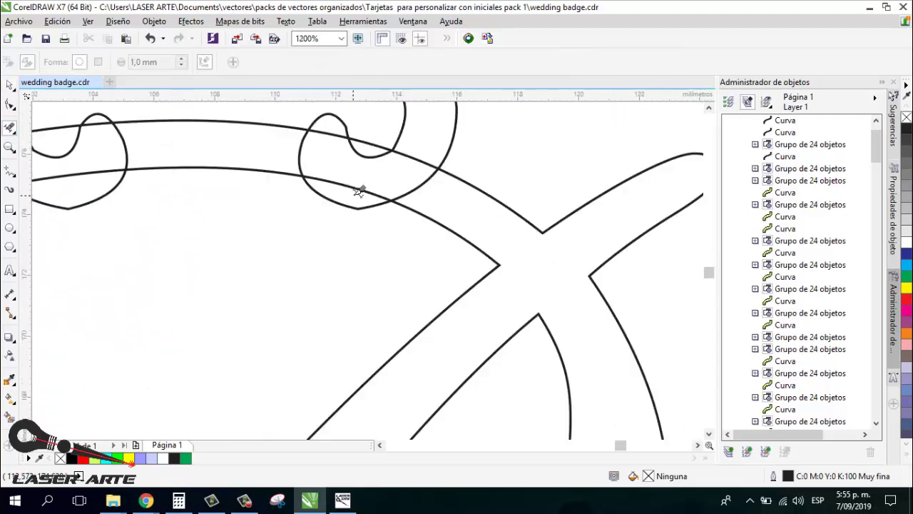
pyautogui.scroll(-2, 393, 236)
pyautogui.scroll(1, 418, 206)
pyautogui.scroll(1, 428, 206)
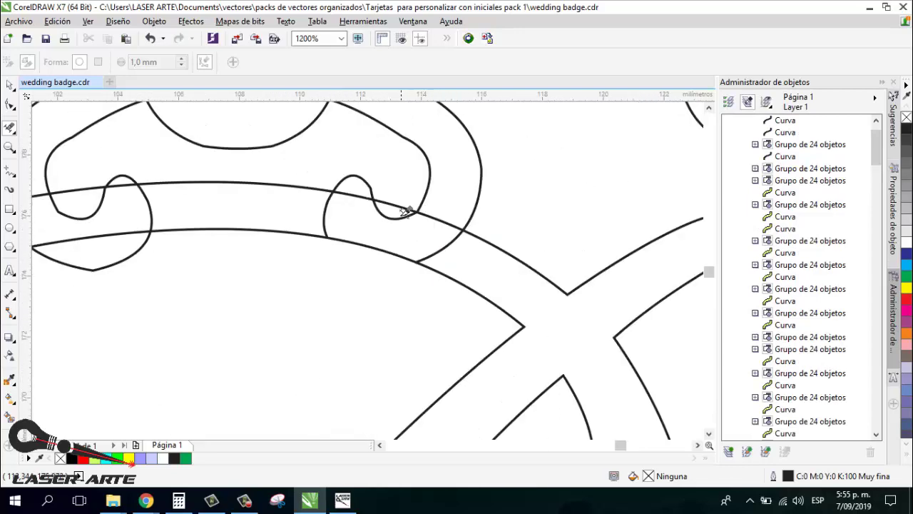
pyautogui.click(401, 210)
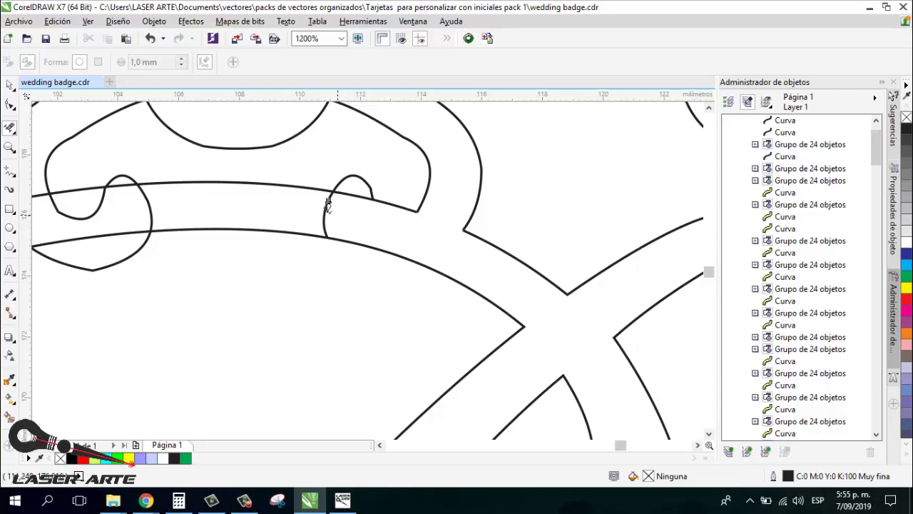
pyautogui.scroll(-2, 374, 235)
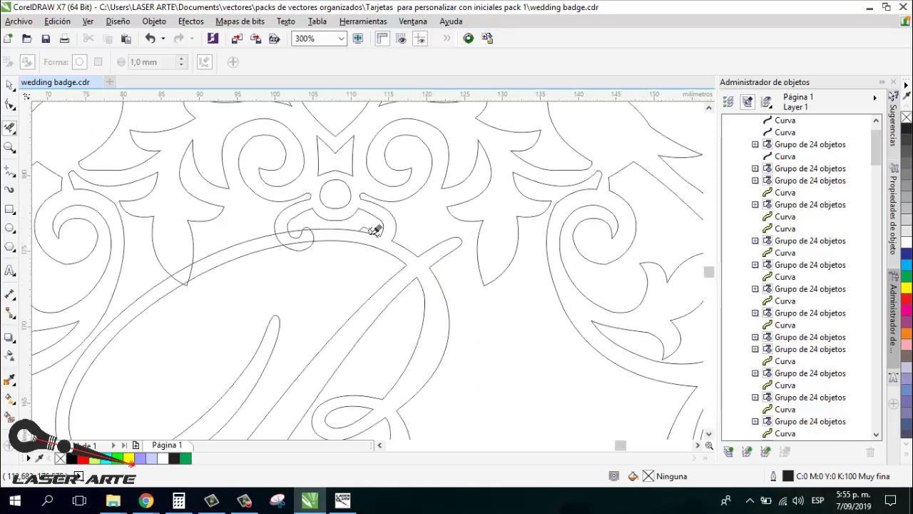
pyautogui.scroll(2, 374, 231)
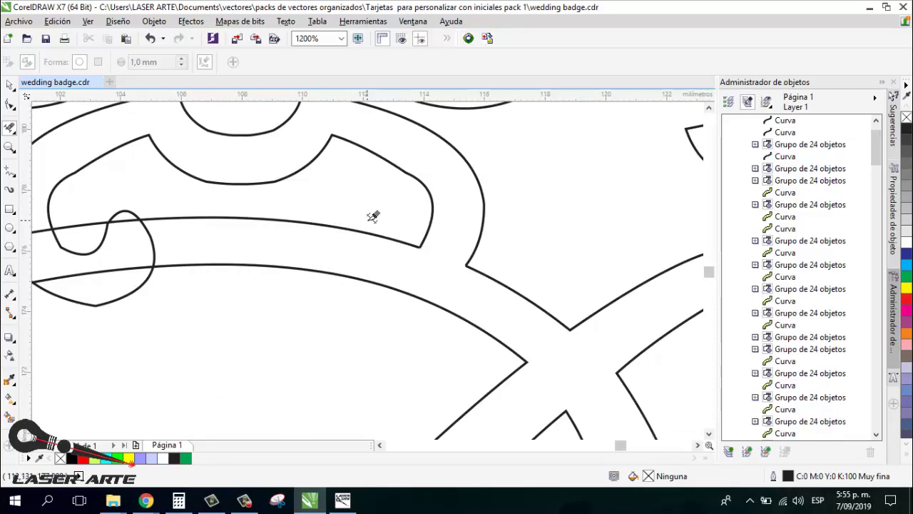
# Try to delete the overlapping segments where the ornament's left curl crosses the B's upper stroke
pyautogui.scroll(-5, 360, 227)
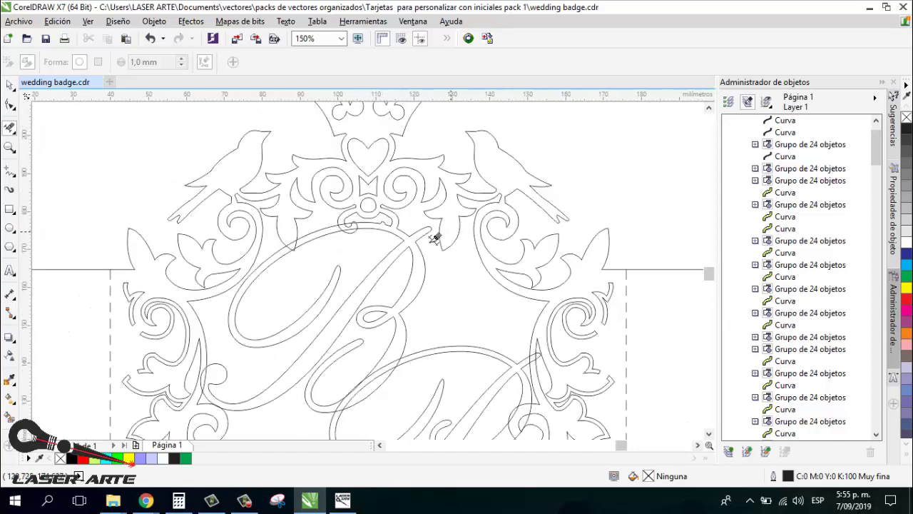
pyautogui.scroll(5, 354, 224)
pyautogui.click(392, 190)
pyautogui.click(300, 186)
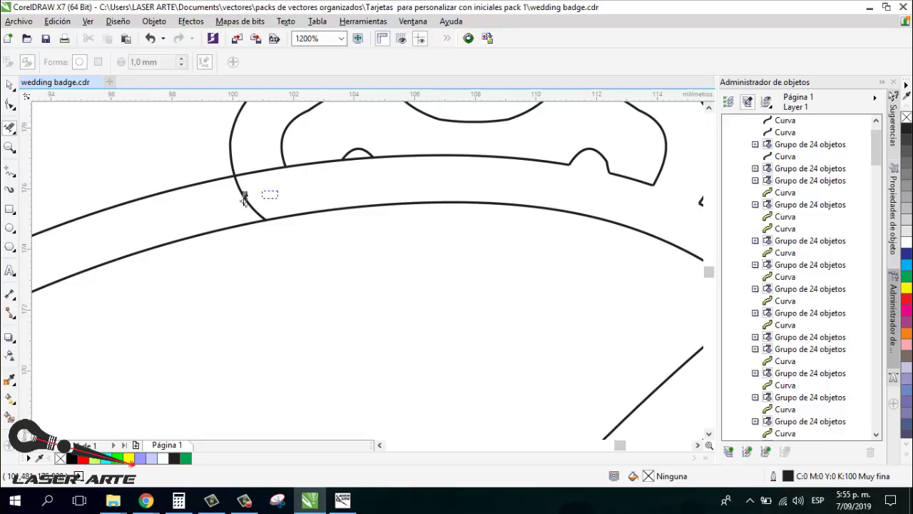
pyautogui.click(266, 162)
pyautogui.scroll(1, 362, 150)
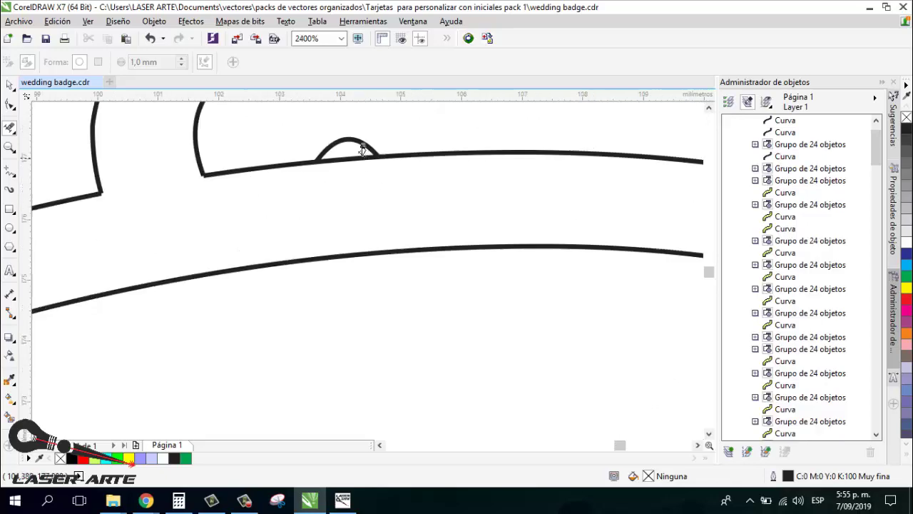
pyautogui.click(352, 162)
pyautogui.scroll(-4, 352, 161)
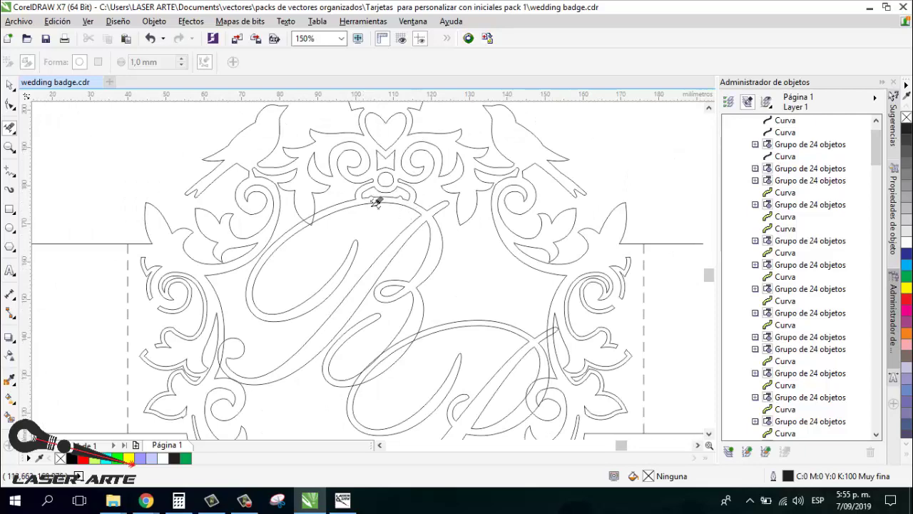
# Delete the leftover bump of the right curl above the B's upper stroke
pyautogui.scroll(2, 385, 205)
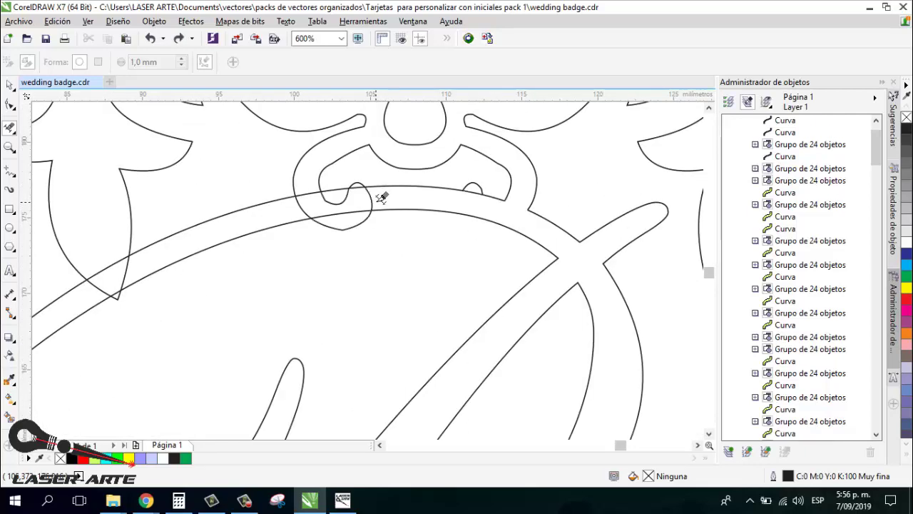
pyautogui.scroll(1, 491, 179)
pyautogui.click(469, 180)
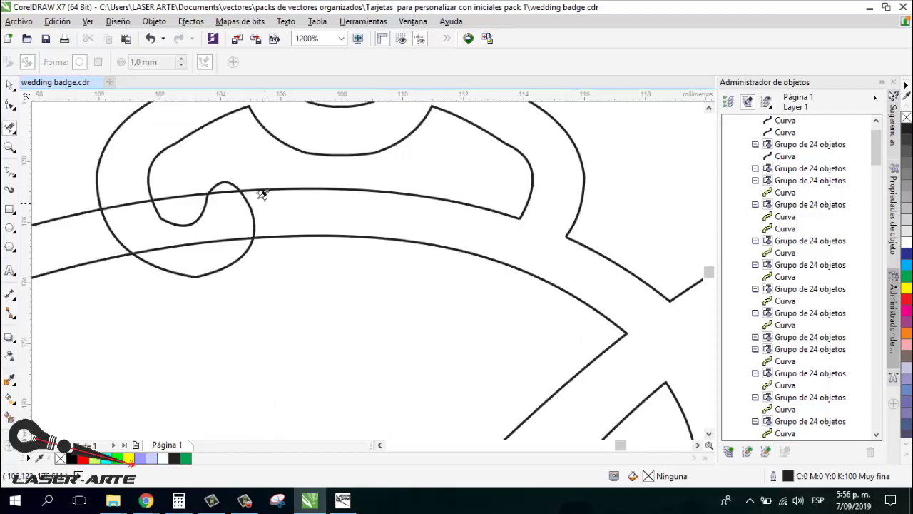
# Delete the left curl's overlapping segments and bump so the ornament joins the B's upper stroke cleanly
pyautogui.scroll(2, 218, 179)
pyautogui.scroll(-1, 295, 187)
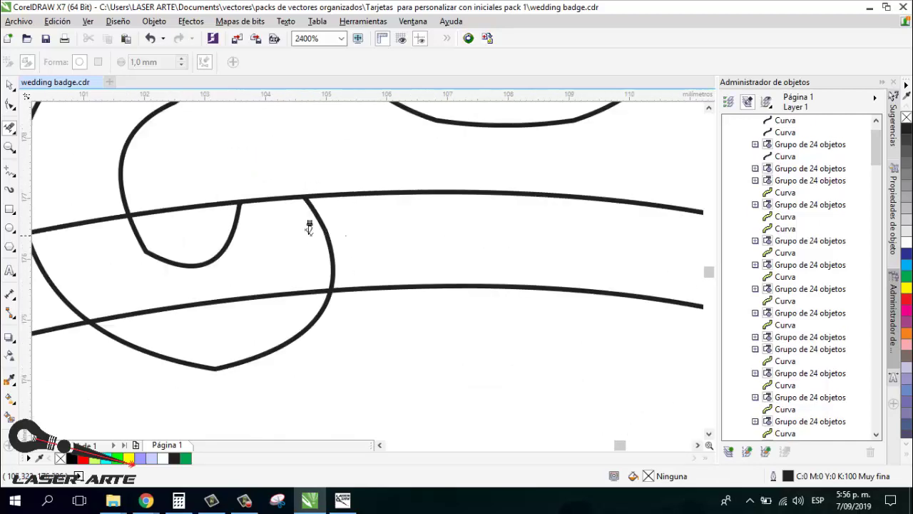
pyautogui.scroll(-1, 262, 239)
pyautogui.click(252, 301)
pyautogui.scroll(1, 189, 249)
pyautogui.click(150, 251)
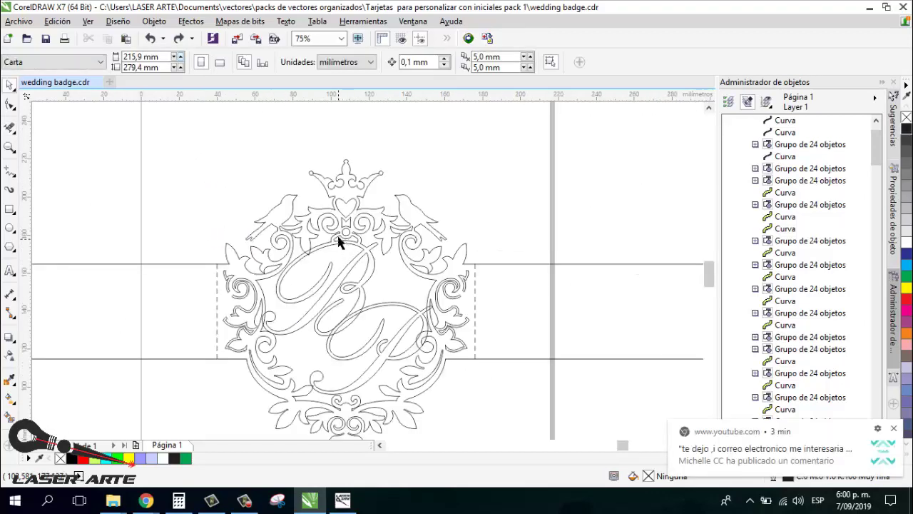
# Delete the crossing segments between the left hanging leaf's tip and the B's upper stroke to merge both outlines
pyautogui.scroll(2, 340, 243)
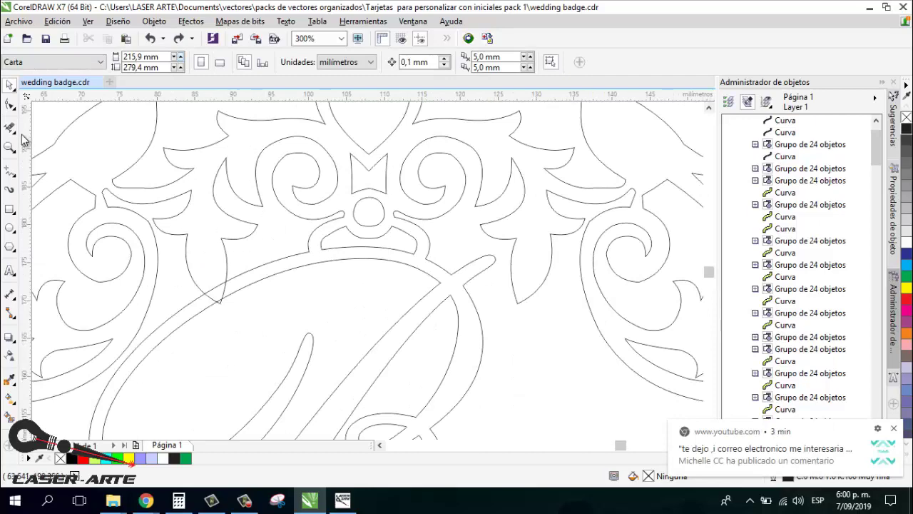
pyautogui.scroll(2, 225, 278)
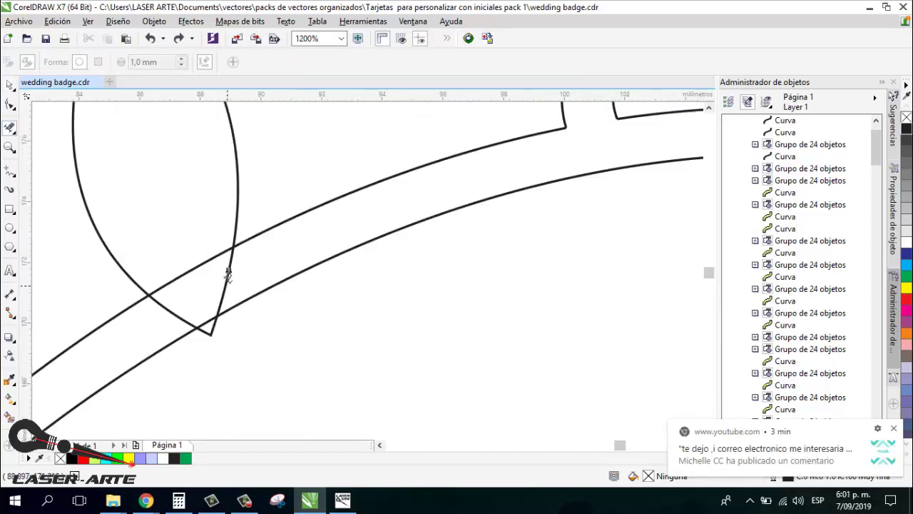
pyautogui.click(217, 311)
pyautogui.scroll(-1, 243, 312)
pyautogui.scroll(1, 256, 293)
pyautogui.click(234, 281)
pyautogui.scroll(-2, 235, 289)
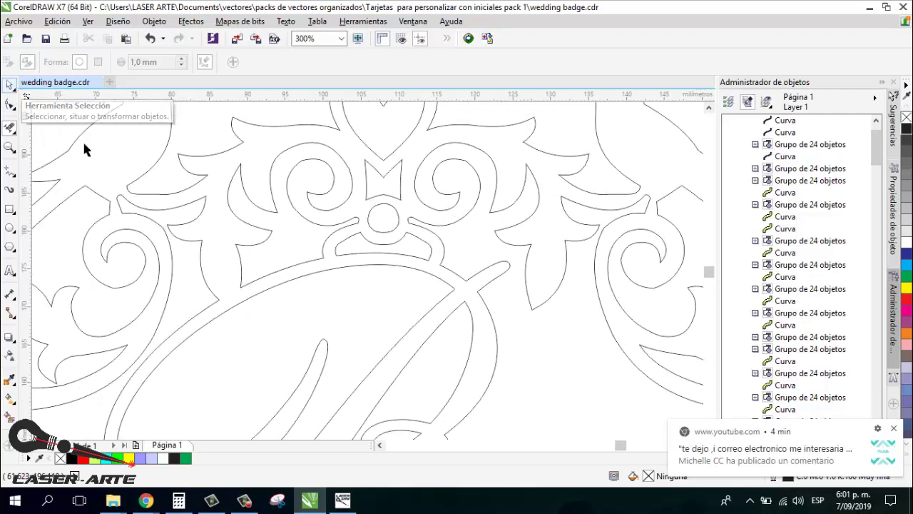
# Duplicate the whole badge with its side bands to the right of the page, centred at X about 576 mm
pyautogui.click(10, 85)
pyautogui.scroll(-3, 214, 243)
pyautogui.scroll(-3, 219, 252)
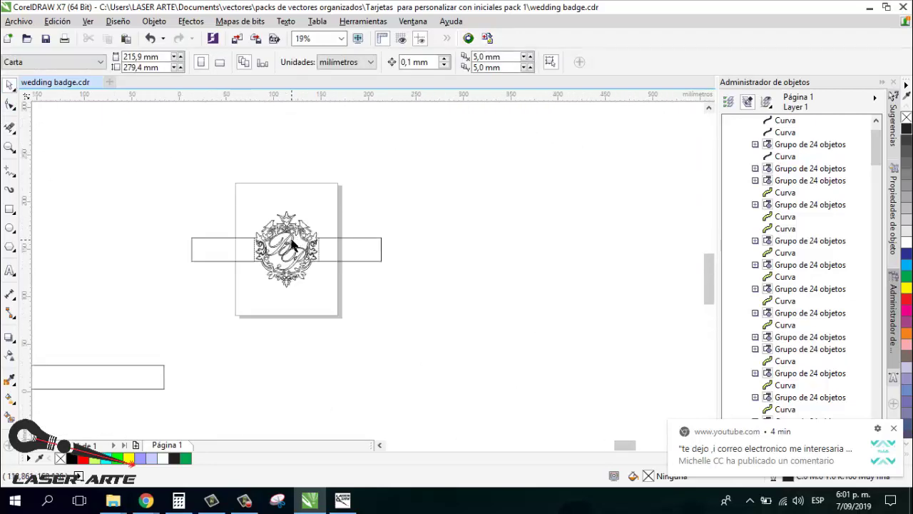
pyautogui.scroll(2, 300, 238)
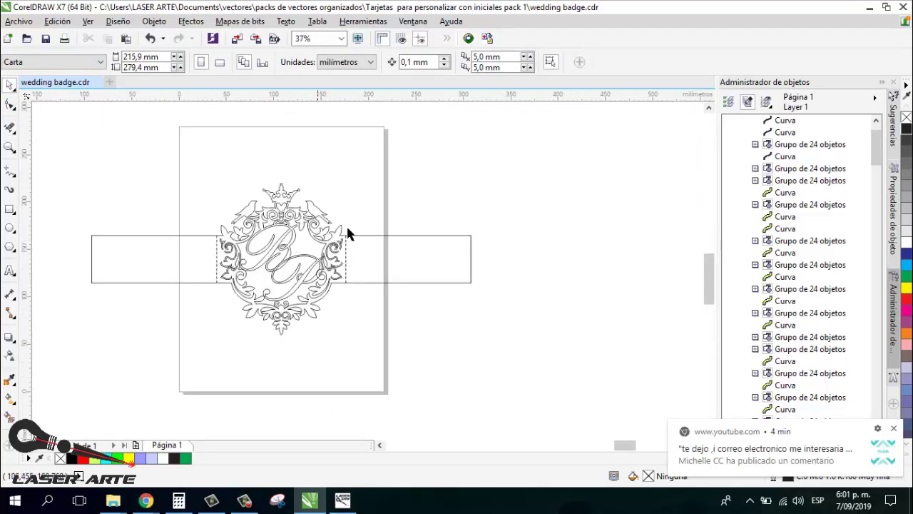
pyautogui.scroll(-1, 340, 223)
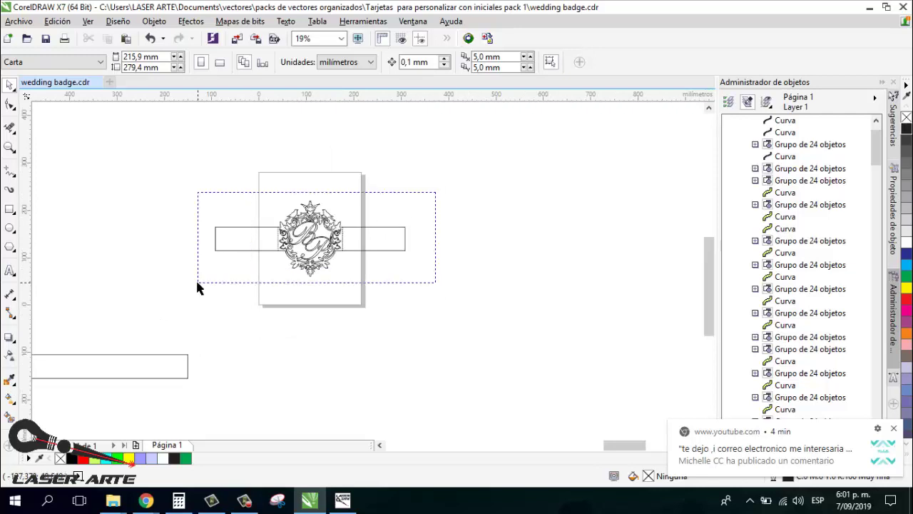
pyautogui.moveTo(198, 286); pyautogui.dragTo(198, 284)
pyautogui.moveTo(332, 239); pyautogui.dragTo(564, 237)
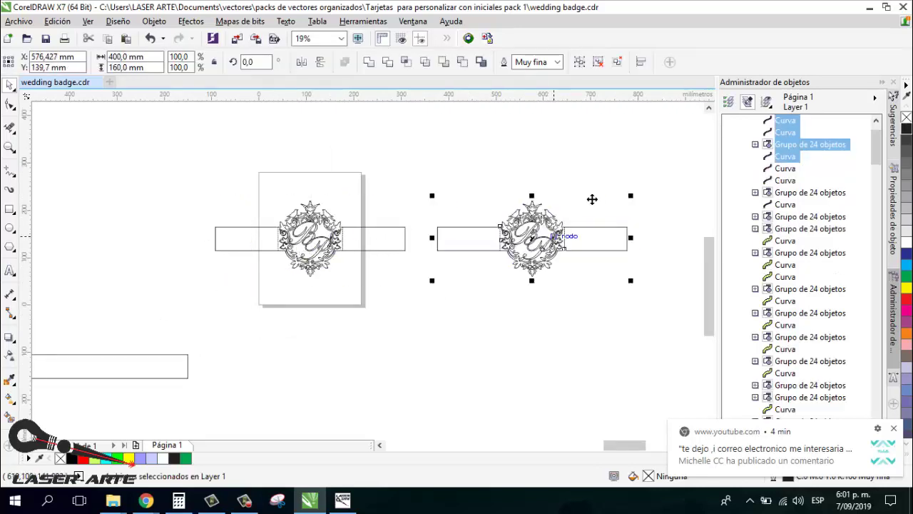
pyautogui.click(604, 221)
pyautogui.scroll(1, 603, 220)
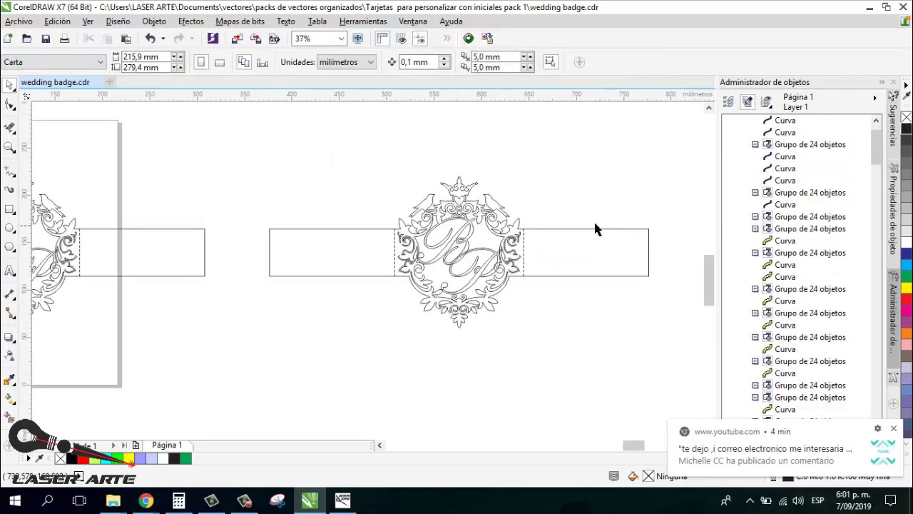
# Delete the duplicate badge's dashed fold lines and try to weld its frame, bands and initials into one shape
pyautogui.click(523, 241)
pyautogui.click(524, 227)
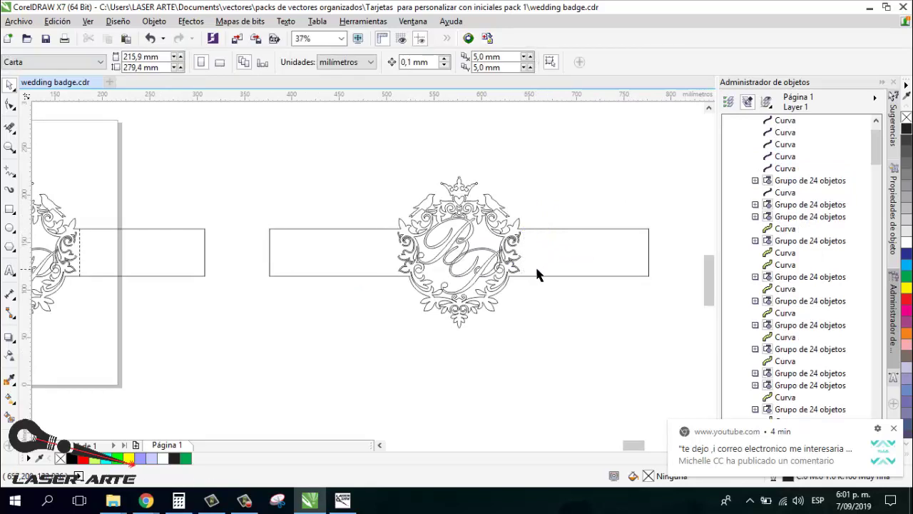
pyautogui.scroll(1, 537, 269)
pyautogui.scroll(-1, 440, 235)
pyautogui.moveTo(634, 141); pyautogui.dragTo(194, 340)
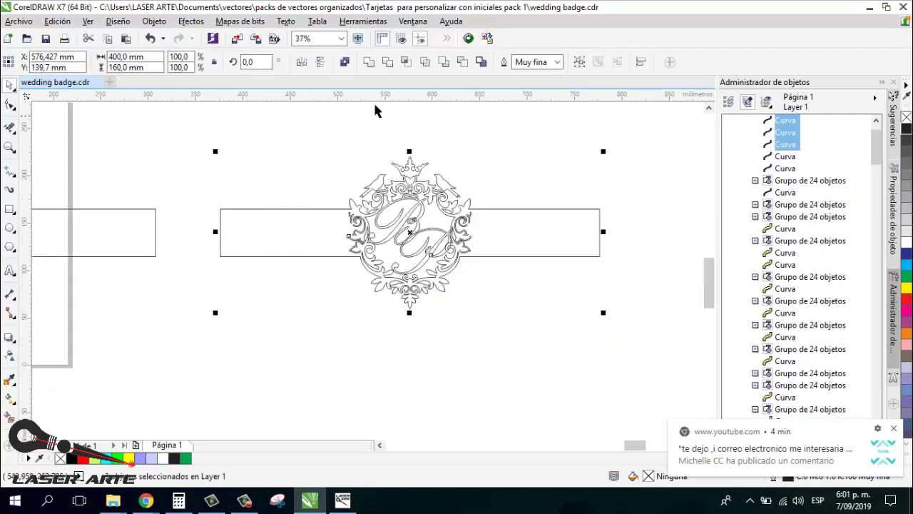
pyautogui.click(369, 61)
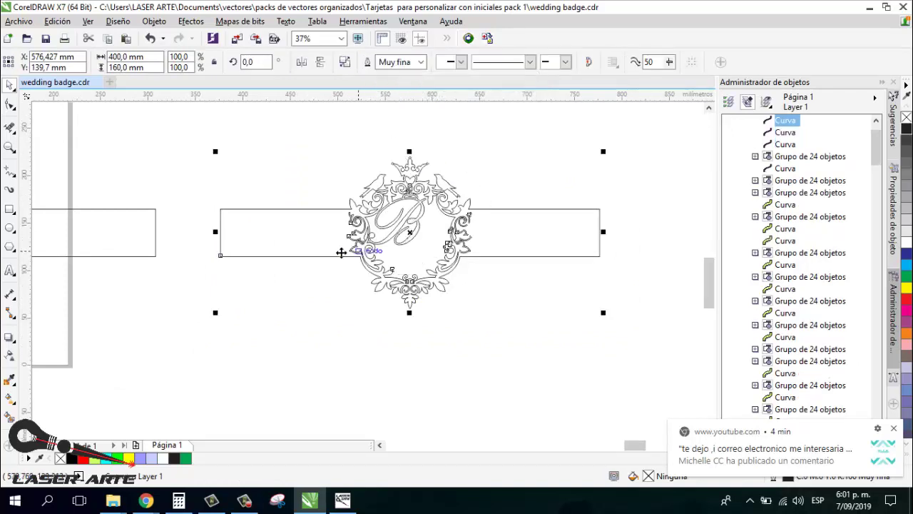
# Examine the welded duplicate's outlines around the B, the frame and the lower curls
pyautogui.scroll(1, 390, 235)
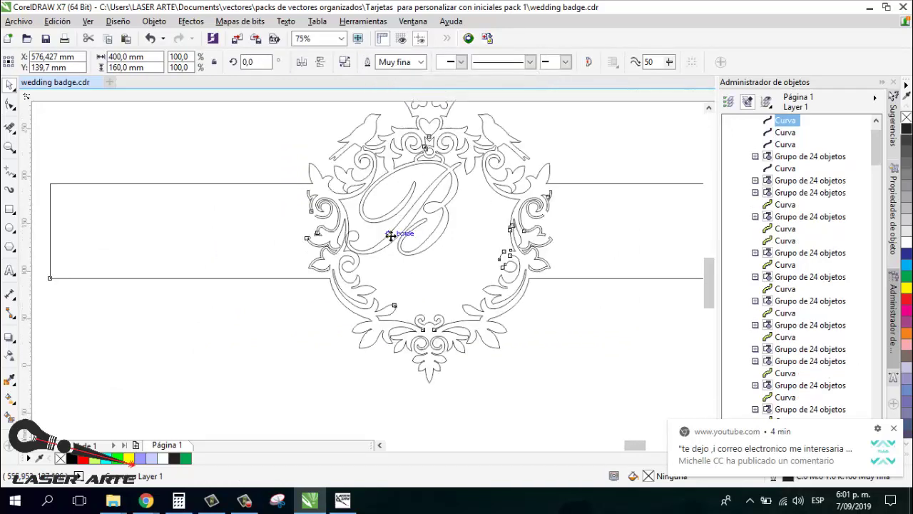
pyautogui.scroll(-1, 391, 235)
pyautogui.click(438, 312)
pyautogui.scroll(2, 405, 201)
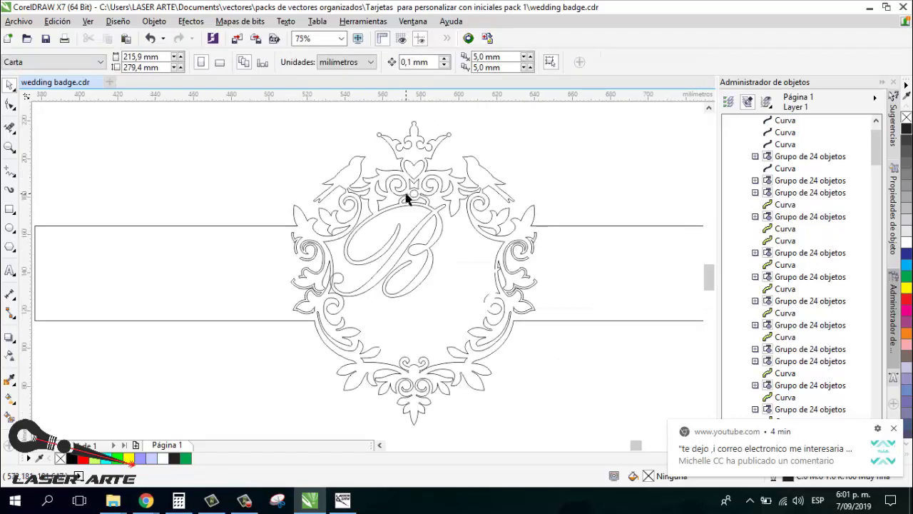
pyautogui.scroll(1, 261, 378)
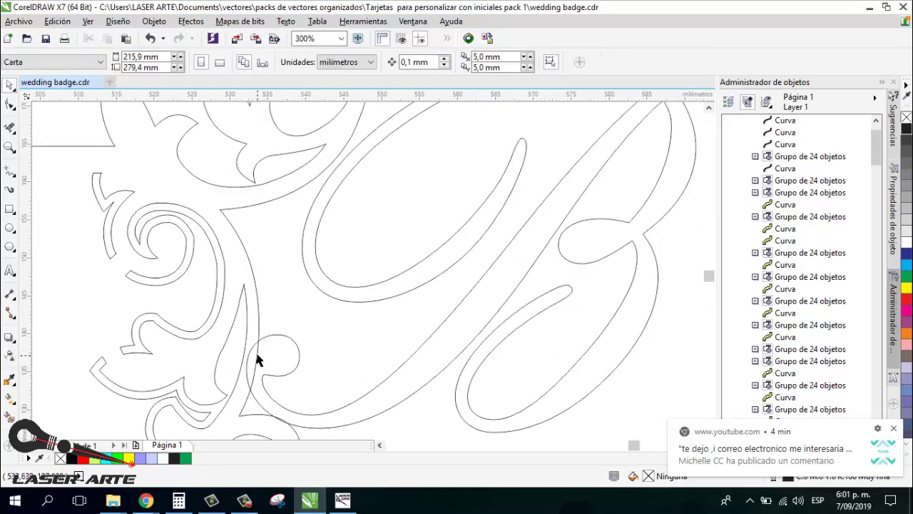
pyautogui.scroll(-2, 291, 362)
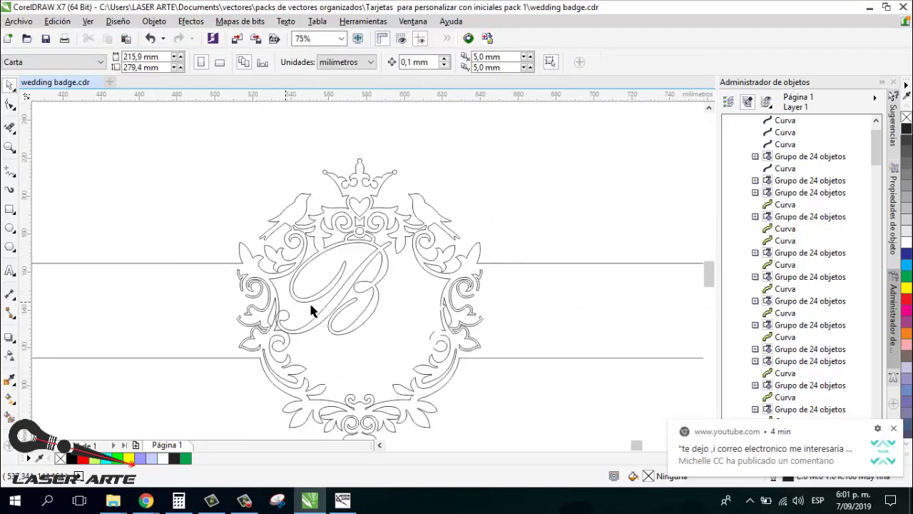
pyautogui.scroll(-1, 449, 342)
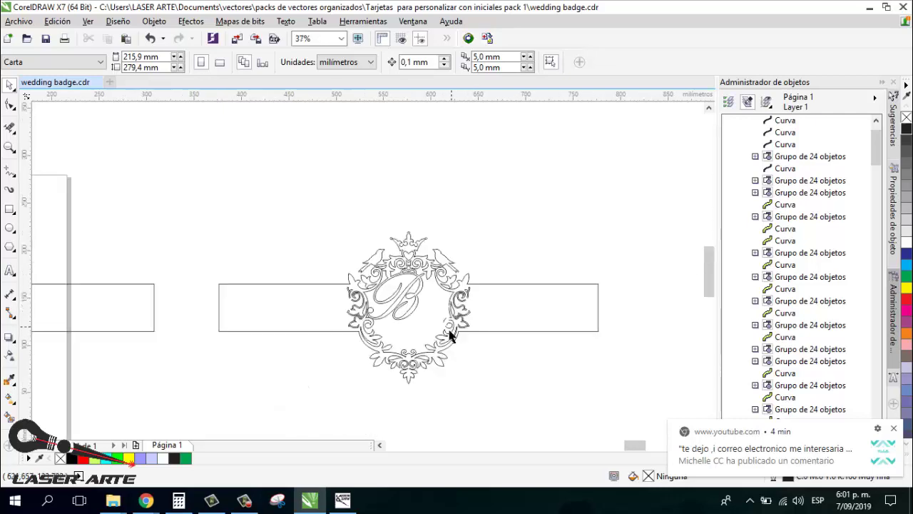
# Undo the weld of the duplicate badge and delete the duplicate
pyautogui.scroll(1, 444, 321)
pyautogui.hotkey('ctrl', 'v')
pyautogui.press('p')
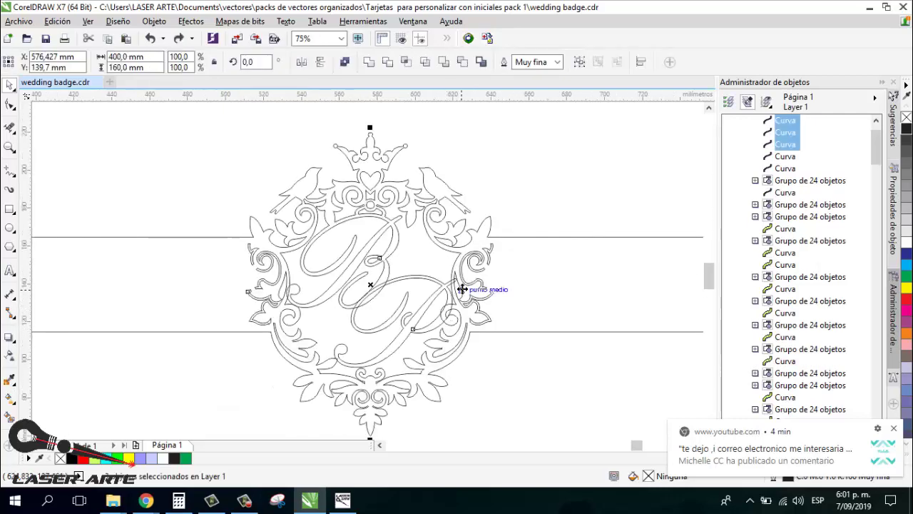
pyautogui.scroll(-1, 463, 289)
pyautogui.scroll(-1, 574, 255)
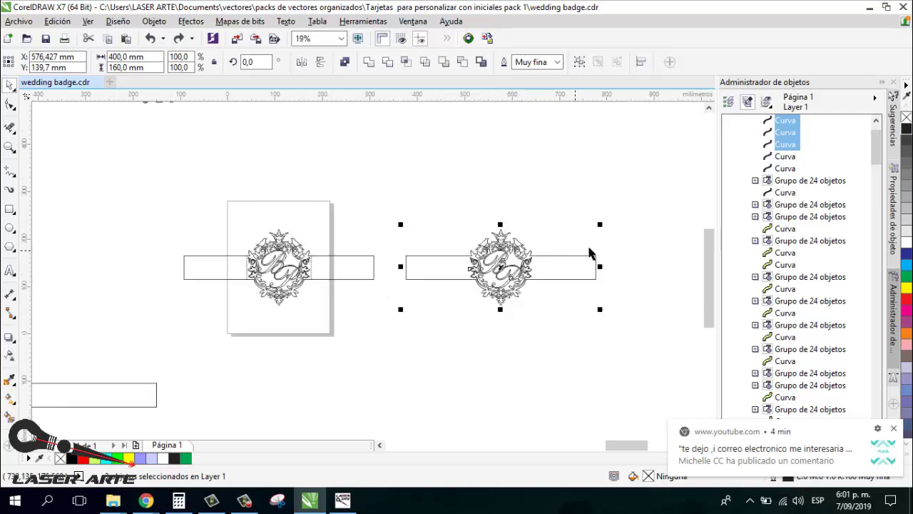
pyautogui.press('Delete')
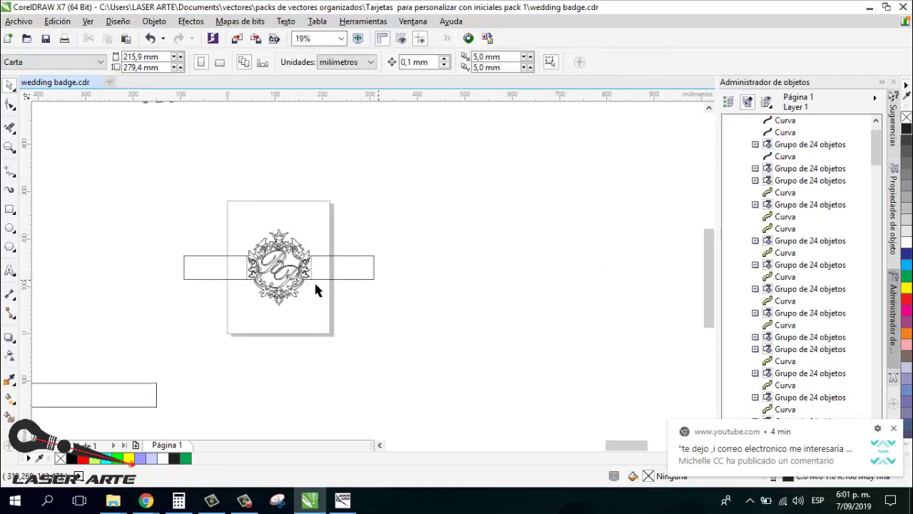
# Place a copy of the plain long rectangle right of the page, with a copy of the P overlapping its upper edge
pyautogui.scroll(-1, 312, 259)
pyautogui.scroll(1, 171, 327)
pyautogui.scroll(-1, 206, 326)
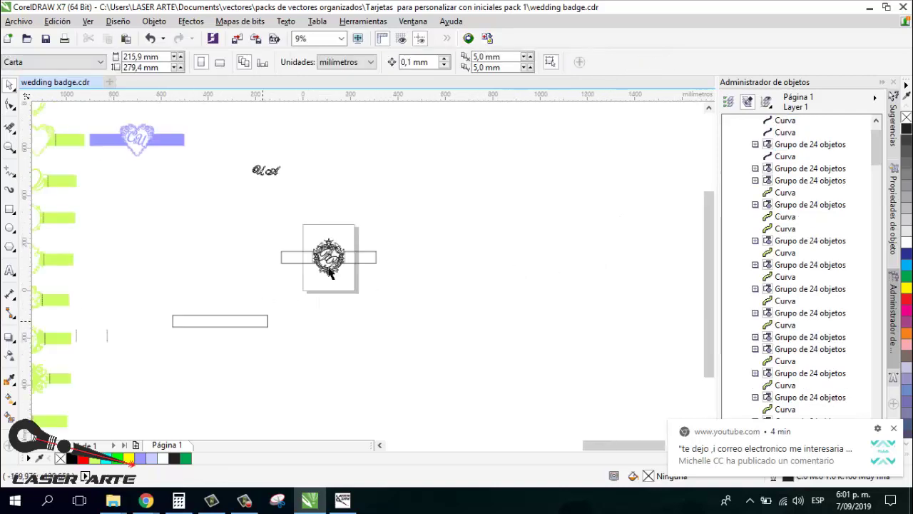
pyautogui.scroll(1, 258, 321)
pyautogui.moveTo(256, 314); pyautogui.dragTo(618, 251)
pyautogui.scroll(1, 522, 214)
pyautogui.hotkey('ctrl', 'v')
pyautogui.moveTo(492, 218); pyautogui.dragTo(572, 259)
pyautogui.scroll(-1, 524, 261)
pyautogui.scroll(1, 618, 269)
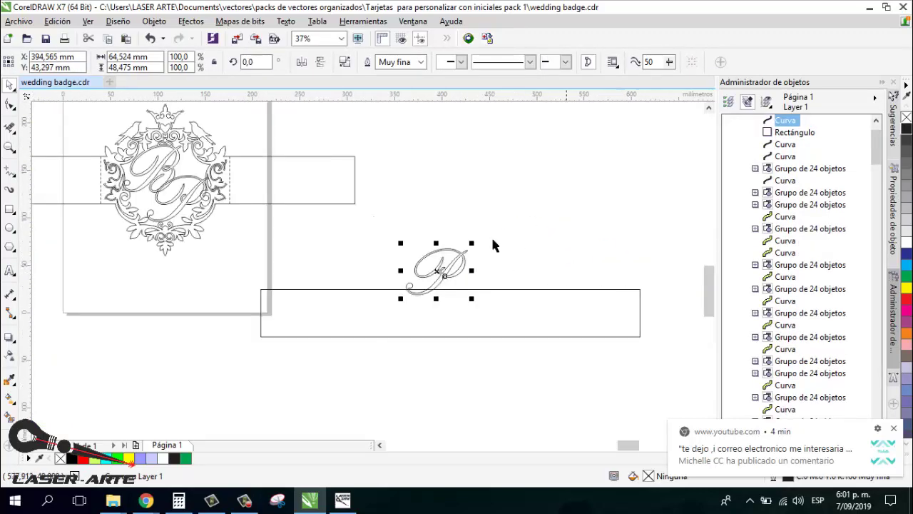
# Weld the copied P and the rectangle into a single outline as a test, and inspect their junction
pyautogui.moveTo(653, 234); pyautogui.dragTo(230, 381)
pyautogui.click(365, 63)
pyautogui.click(440, 310)
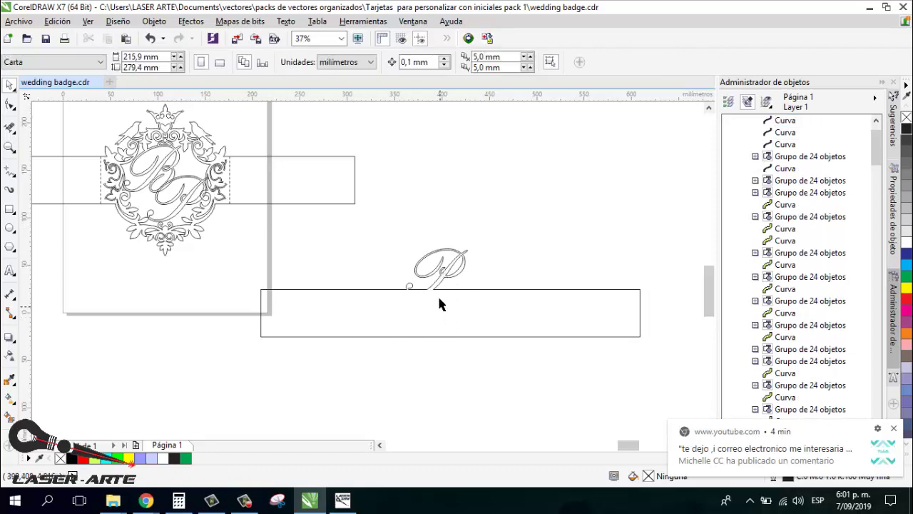
pyautogui.scroll(2, 439, 310)
pyautogui.scroll(-3, 397, 281)
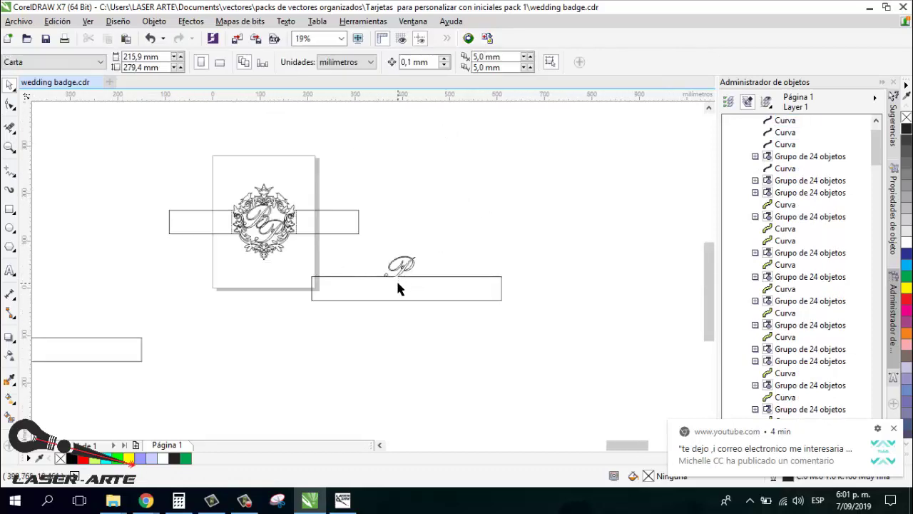
pyautogui.scroll(1, 397, 287)
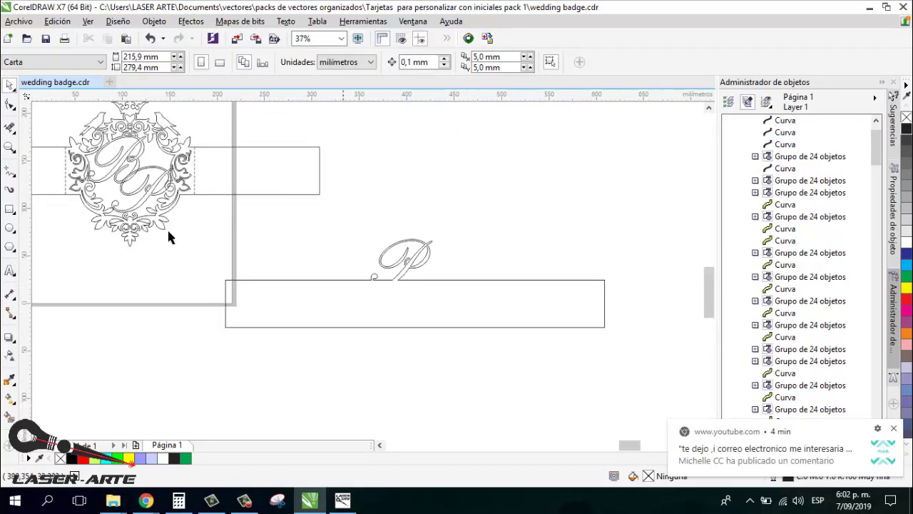
# Delete the welded P and rectangle test shape beside the page
pyautogui.scroll(1, 172, 182)
pyautogui.scroll(-1, 203, 182)
pyautogui.scroll(-1, 277, 210)
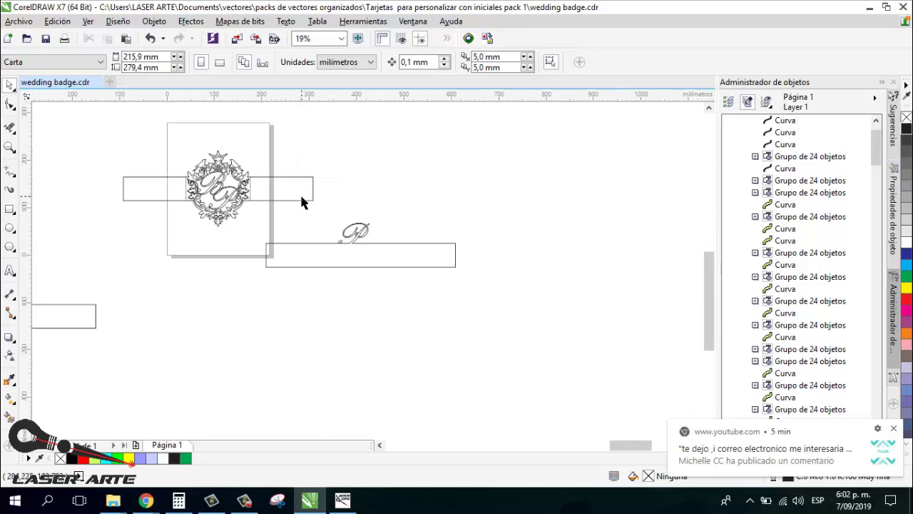
pyautogui.moveTo(468, 207); pyautogui.dragTo(256, 287)
pyautogui.press('Delete')
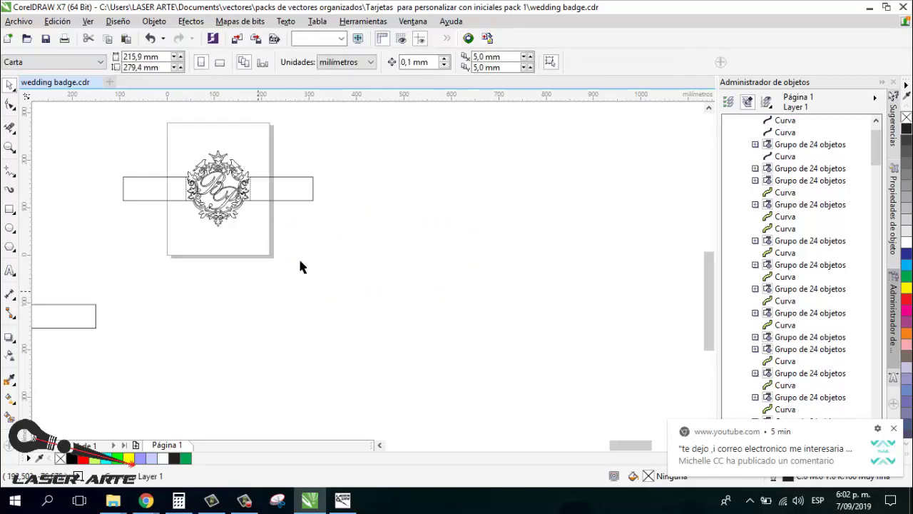
# Delete the overlapping virtual segments where the B's lower-left curl crosses the frame's left leaf
pyautogui.scroll(-1, 381, 283)
pyautogui.scroll(2, 359, 230)
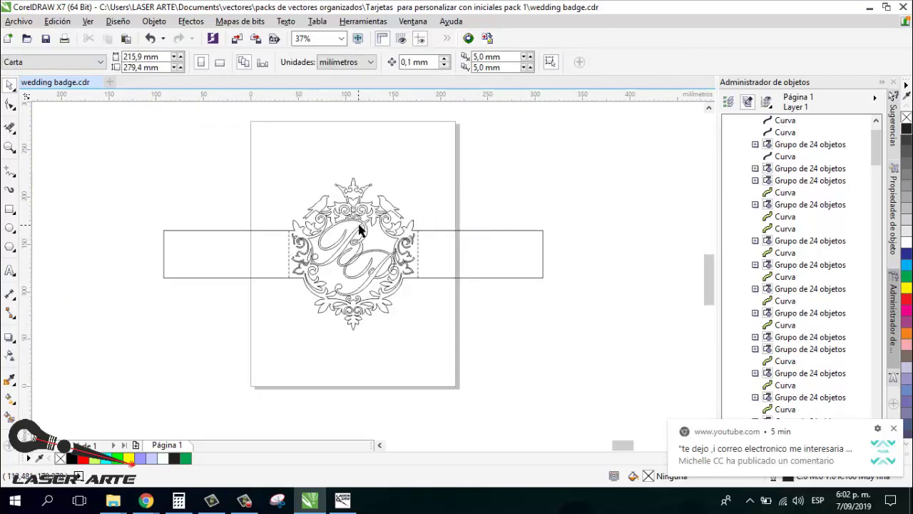
pyautogui.scroll(2, 360, 230)
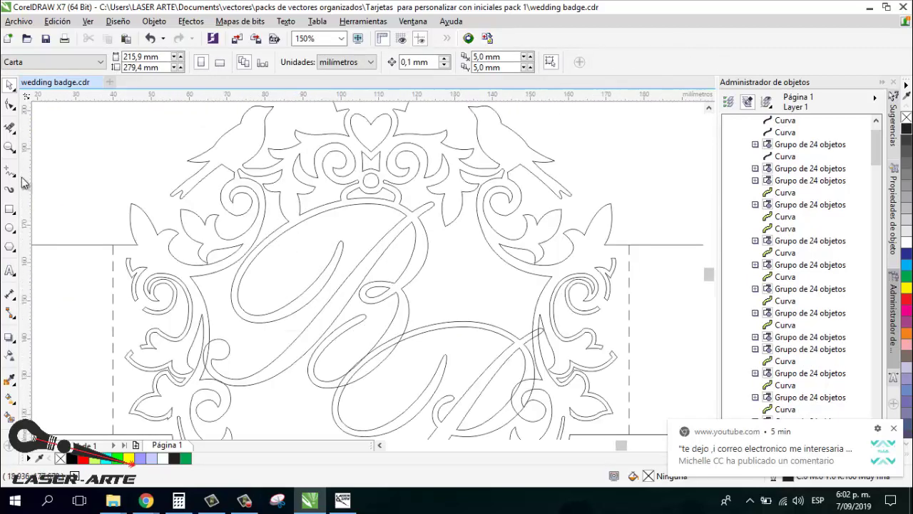
pyautogui.click(9, 127)
pyautogui.scroll(-2, 230, 291)
pyautogui.scroll(5, 260, 281)
pyautogui.moveTo(249, 266); pyautogui.dragTo(194, 307)
pyautogui.scroll(-3, 309, 280)
pyautogui.scroll(2, 308, 280)
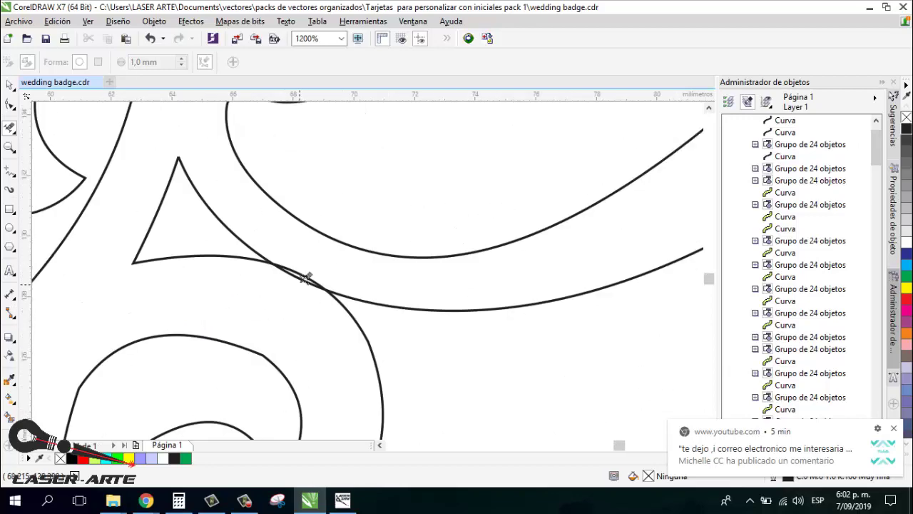
# Delete the small crossing segments between the B's bottom stroke and the left curl below it
pyautogui.scroll(-2, 295, 289)
pyautogui.scroll(-3, 400, 256)
pyautogui.scroll(2, 471, 248)
pyautogui.scroll(-3, 443, 224)
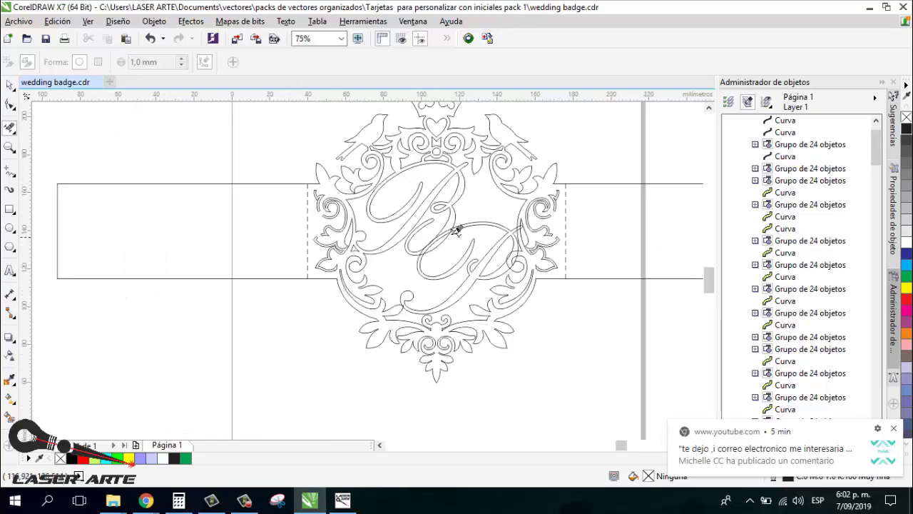
# Delete the overlapping segments where the P's upper-left loop crosses the B's lower bowl, merging the two initials
pyautogui.scroll(3, 456, 231)
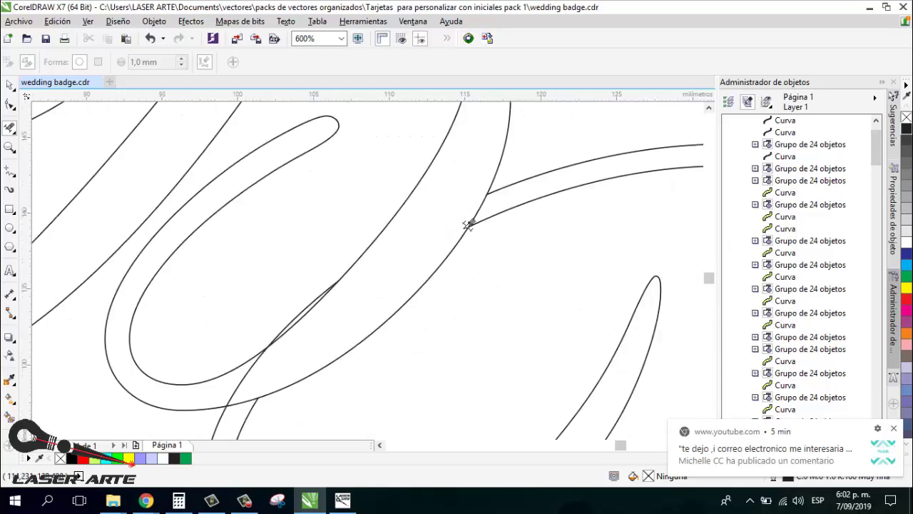
pyautogui.scroll(-1, 333, 306)
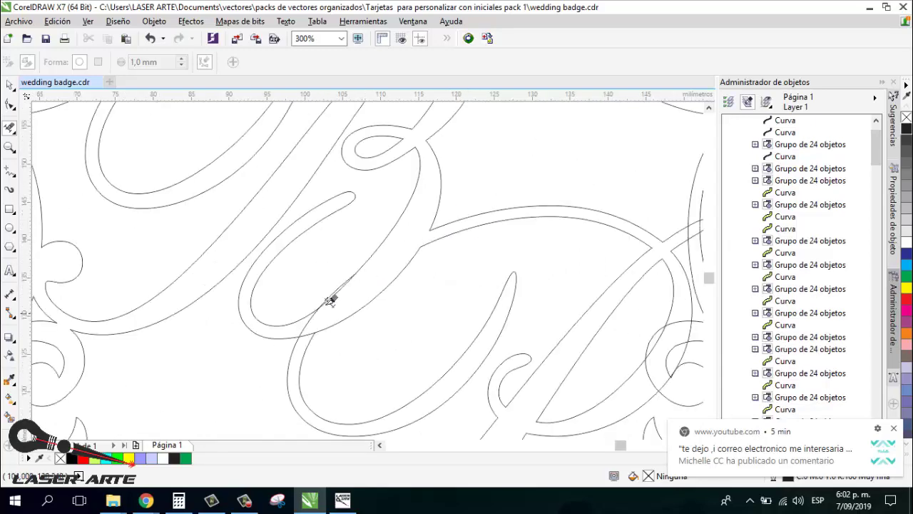
pyautogui.scroll(2, 350, 292)
pyautogui.scroll(-2, 354, 271)
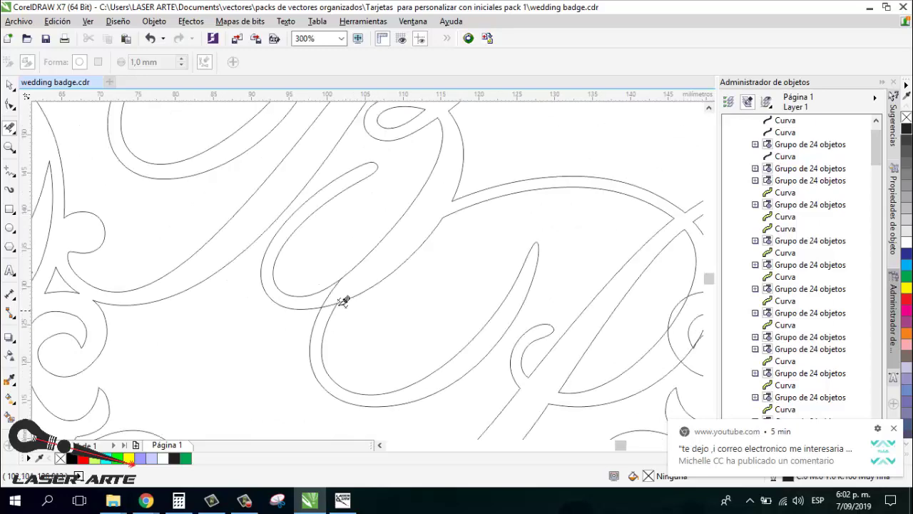
pyautogui.scroll(2, 336, 292)
pyautogui.scroll(-3, 306, 313)
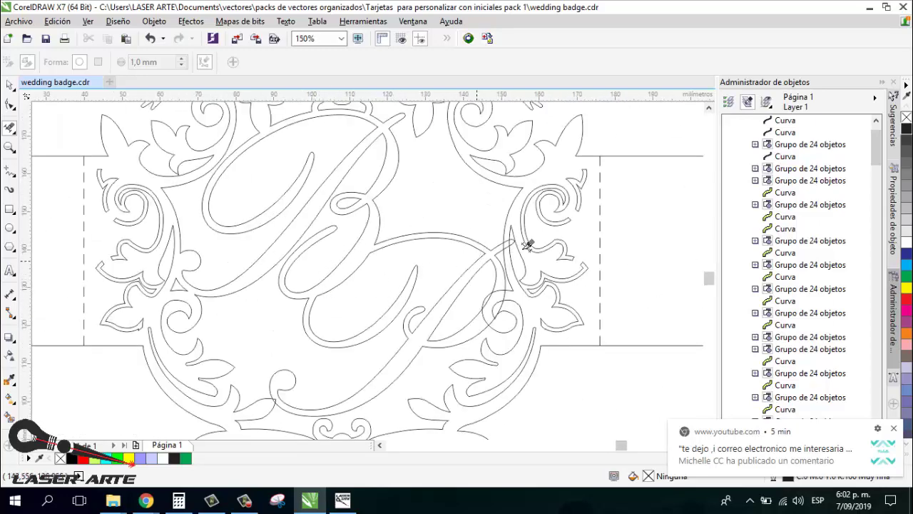
pyautogui.scroll(3, 521, 243)
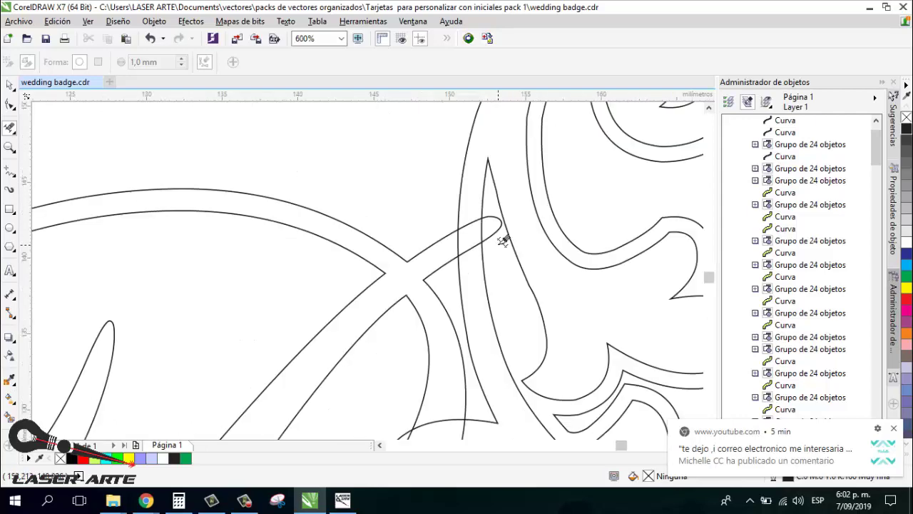
pyautogui.moveTo(457, 233); pyautogui.dragTo(425, 261)
pyautogui.hotkey('ctrl', 'z')
pyautogui.hotkey('ctrl', 'z')
# Delete the crossing segments where the P's upper-right tip overlaps the frame's right leaf
pyautogui.moveTo(473, 214); pyautogui.dragTo(436, 255)
pyautogui.click(430, 251)
pyautogui.scroll(-4, 459, 240)
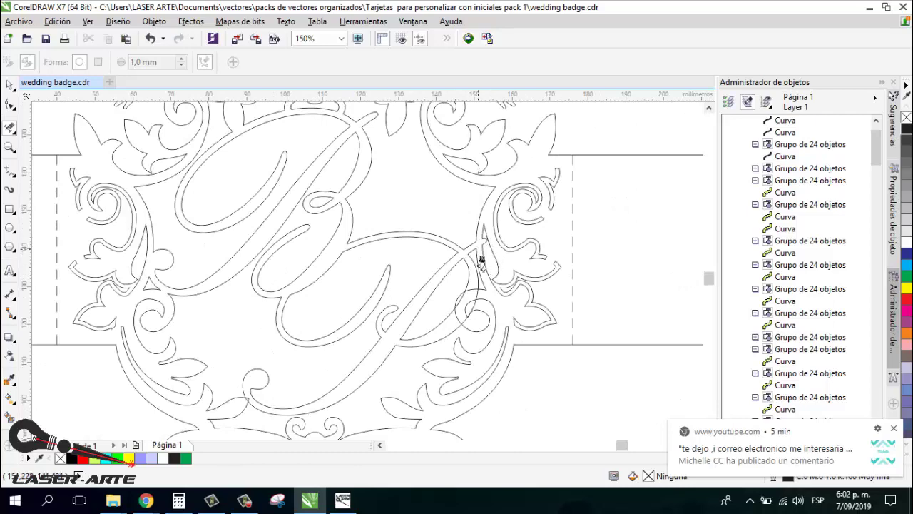
# Delete the right curl's segments crossing the P's bowl and the bowl's outer stroke above the curl
pyautogui.scroll(4, 464, 291)
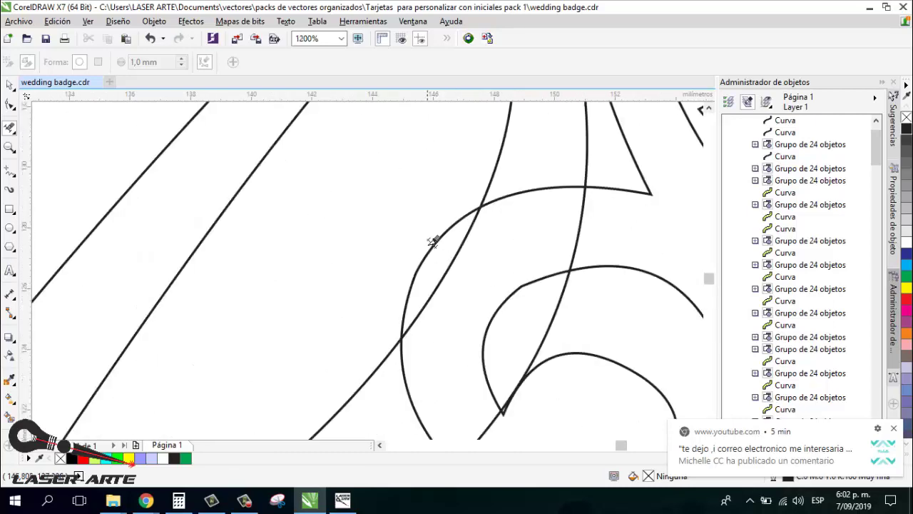
pyautogui.click(420, 257)
pyautogui.scroll(-1, 504, 258)
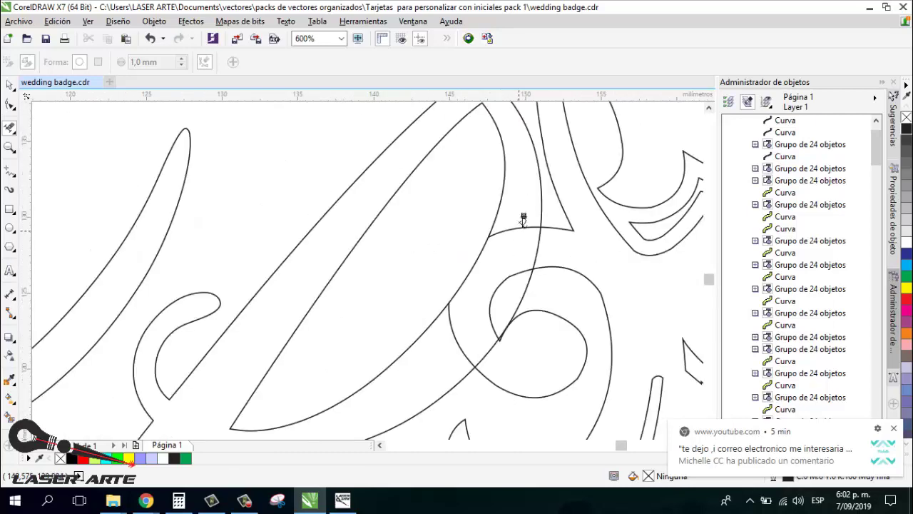
pyautogui.scroll(1, 542, 240)
pyautogui.moveTo(506, 203); pyautogui.dragTo(501, 227)
pyautogui.scroll(-2, 504, 237)
pyautogui.scroll(2, 487, 283)
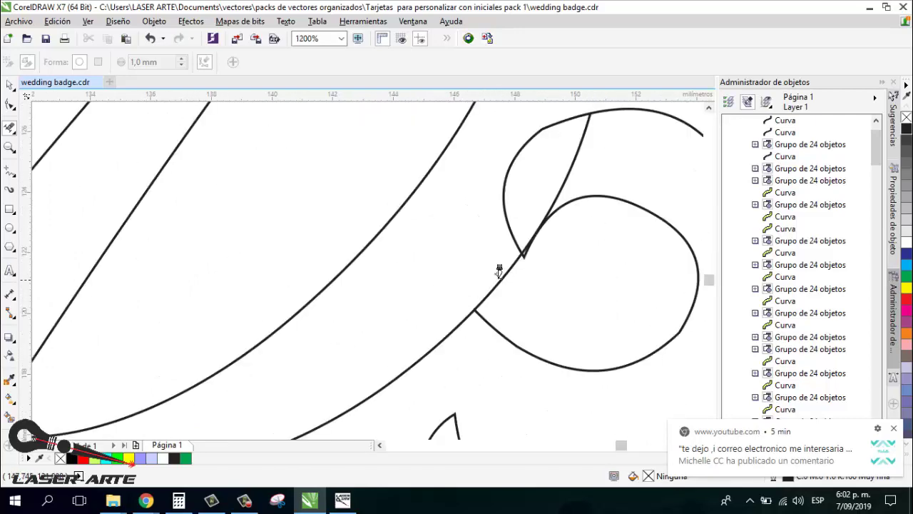
# Delete the right curl's inner left arc and the P's outer stroke segment crossing the curl
pyautogui.click(508, 272)
pyautogui.scroll(-2, 523, 260)
pyautogui.scroll(2, 525, 259)
pyautogui.scroll(-1, 504, 259)
pyautogui.scroll(1, 516, 230)
pyautogui.click(495, 285)
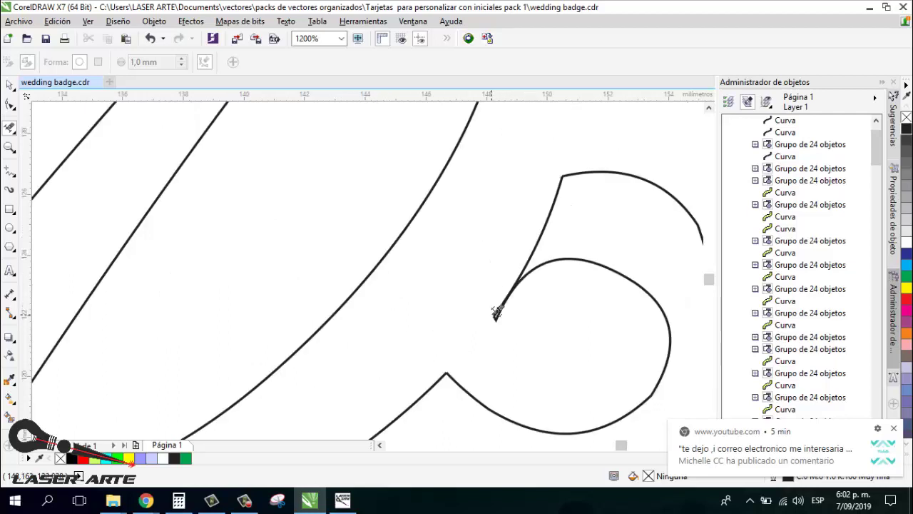
pyautogui.scroll(1, 496, 313)
pyautogui.moveTo(511, 342); pyautogui.dragTo(478, 306)
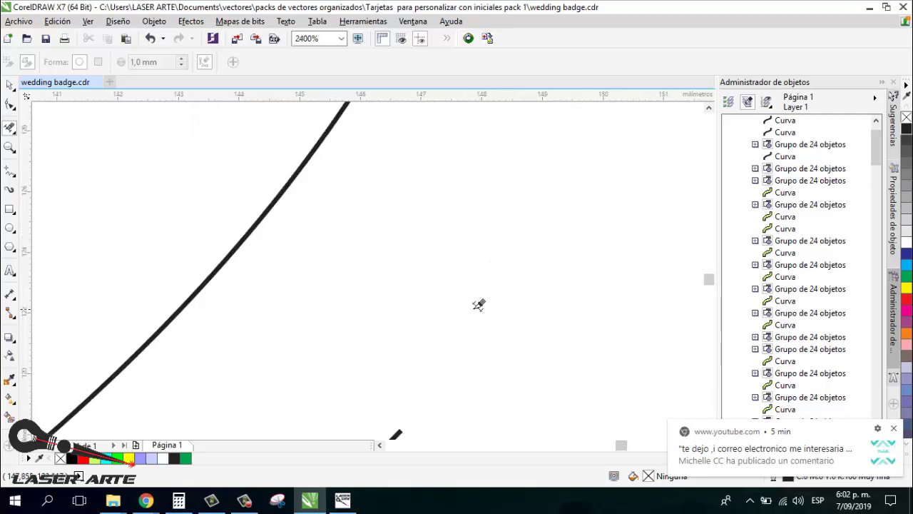
pyautogui.scroll(-2, 479, 304)
pyautogui.hotkey('ctrl', 'z')
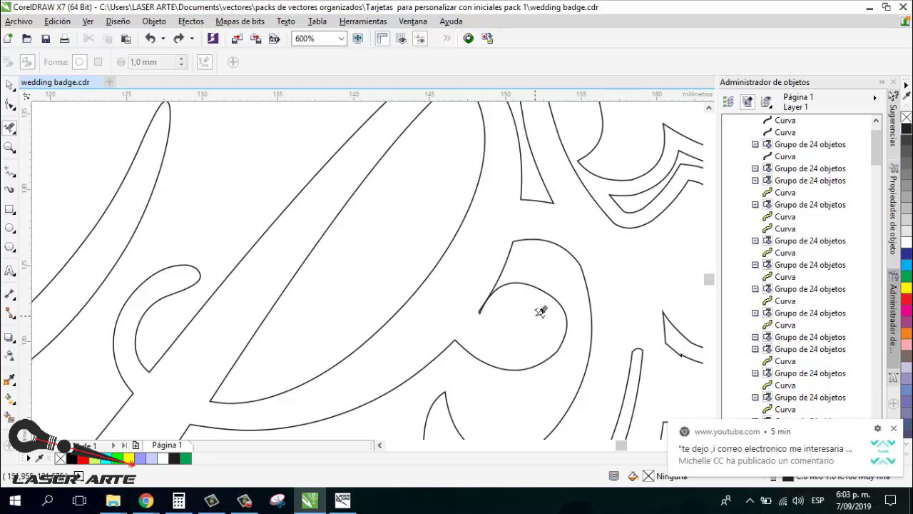
pyautogui.scroll(-3, 497, 311)
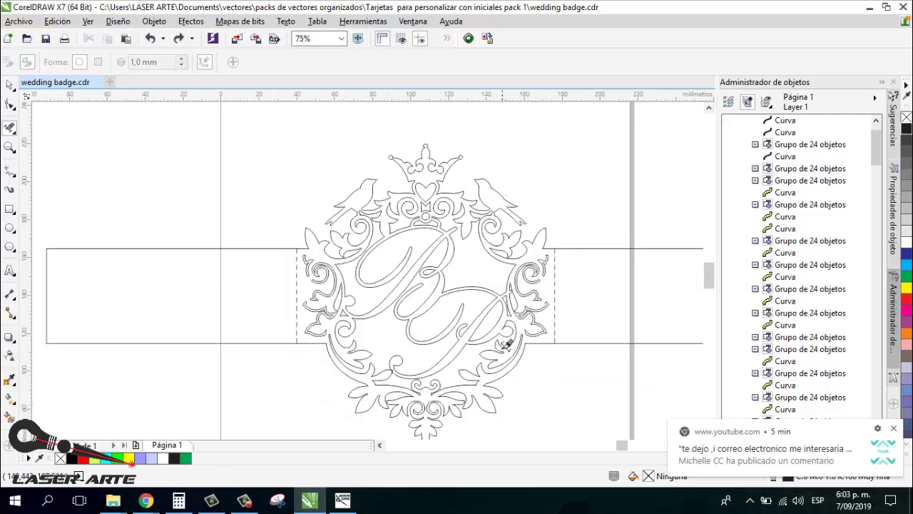
# Undo the last trims on the right curl and delete its inner spiral and the arcs overlapping the P's bowl
pyautogui.scroll(1, 507, 338)
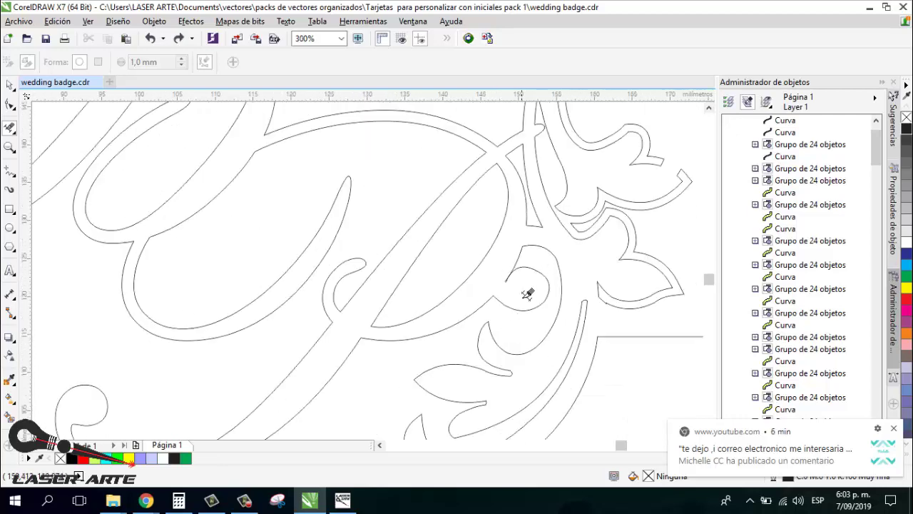
pyautogui.scroll(-1, 523, 274)
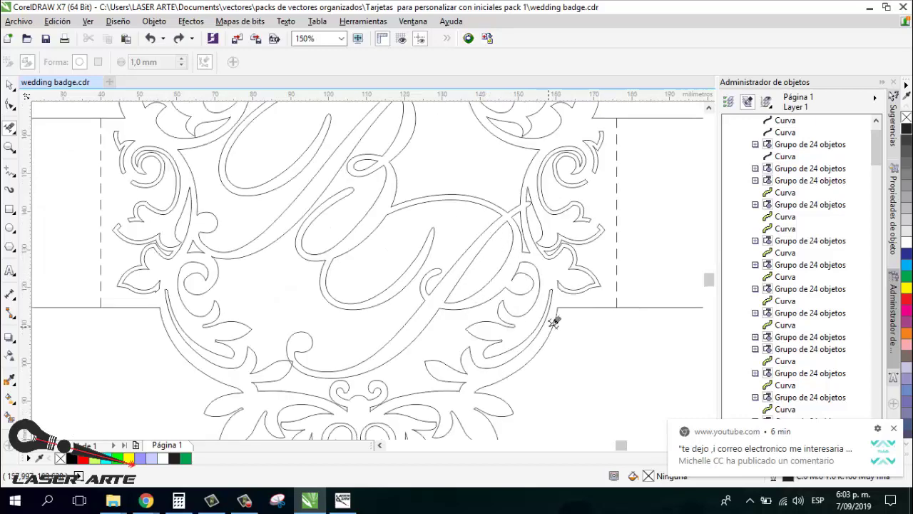
pyautogui.scroll(1, 527, 293)
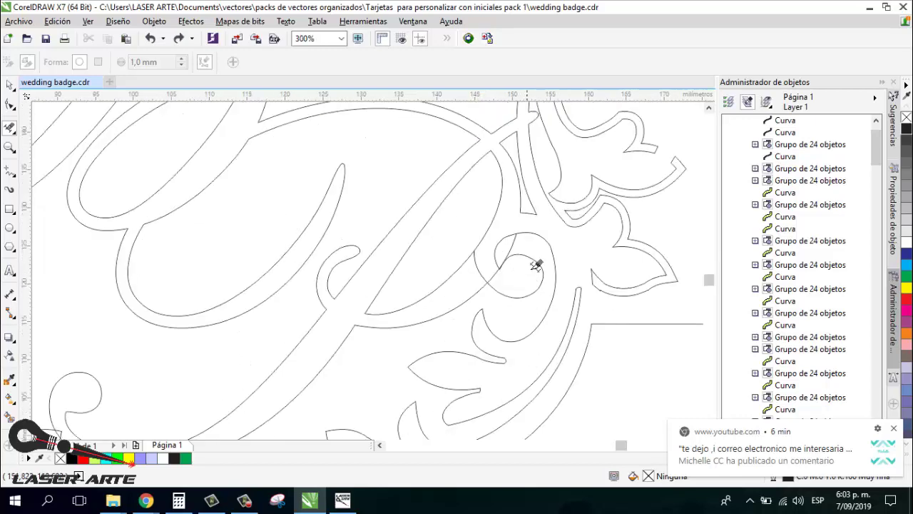
pyautogui.scroll(1, 506, 262)
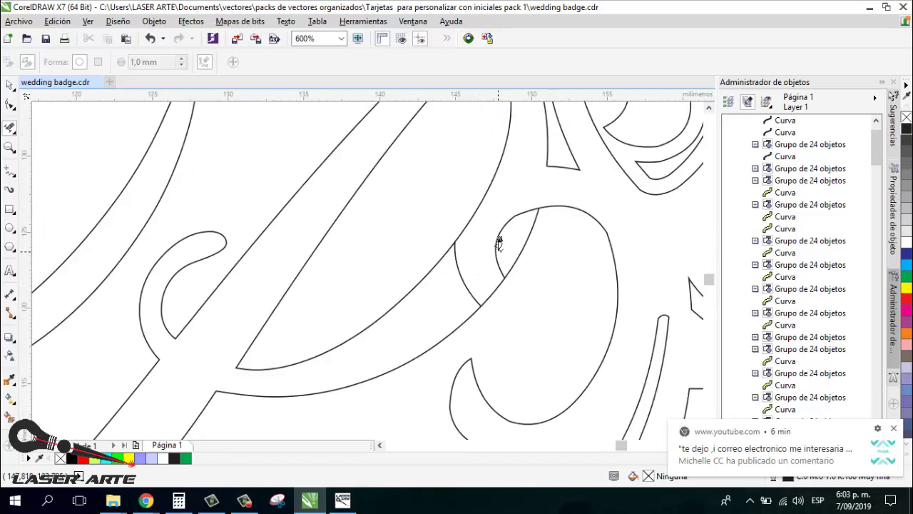
pyautogui.scroll(-2, 505, 261)
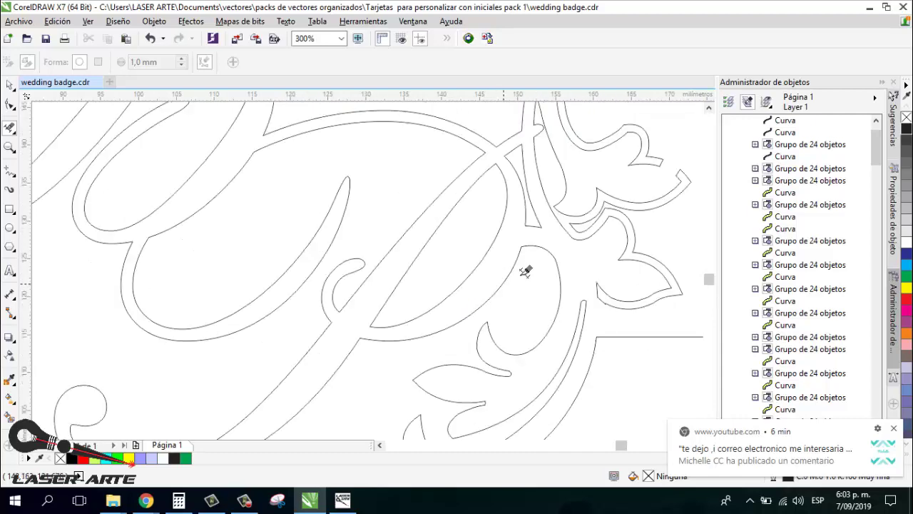
pyautogui.scroll(-1, 505, 258)
pyautogui.scroll(1, 527, 253)
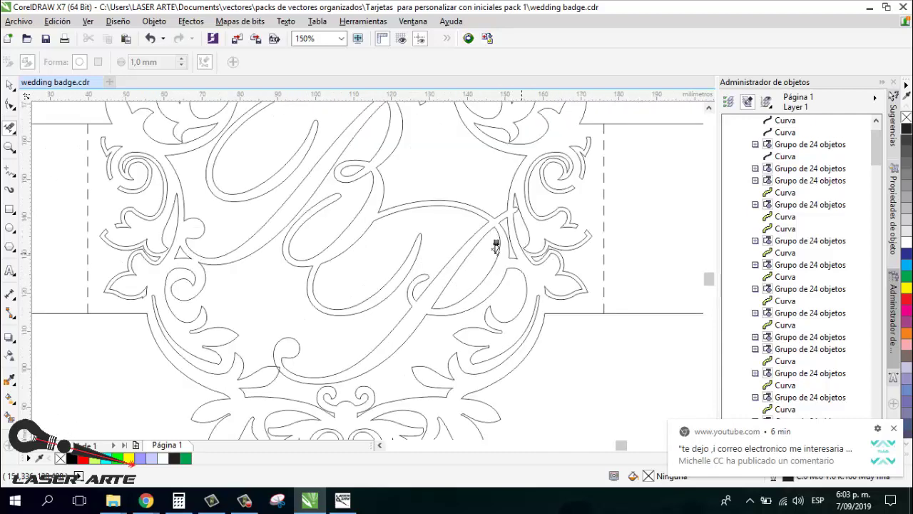
# Delete the overlapping segments where the P's lower-left curl meets the tip of the frame's leaf
pyautogui.scroll(-1, 505, 241)
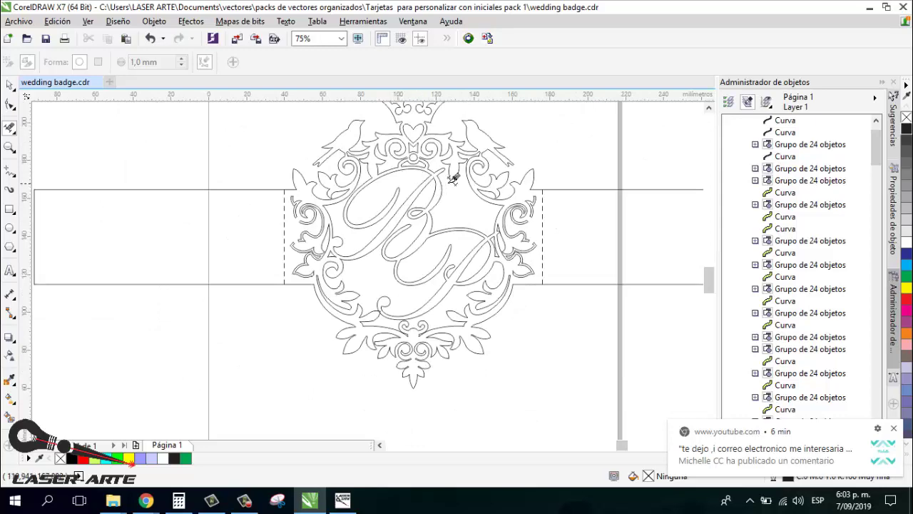
pyautogui.scroll(1, 431, 187)
pyautogui.scroll(-1, 430, 191)
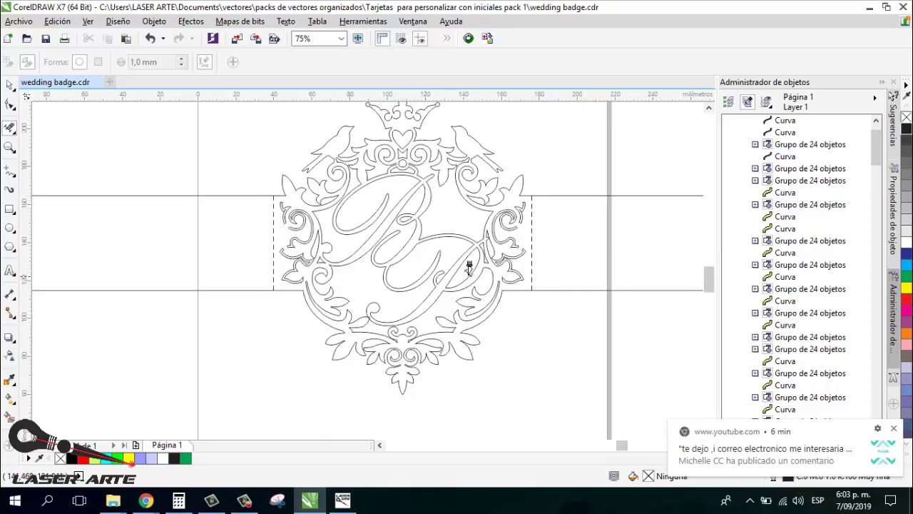
pyautogui.scroll(1, 467, 267)
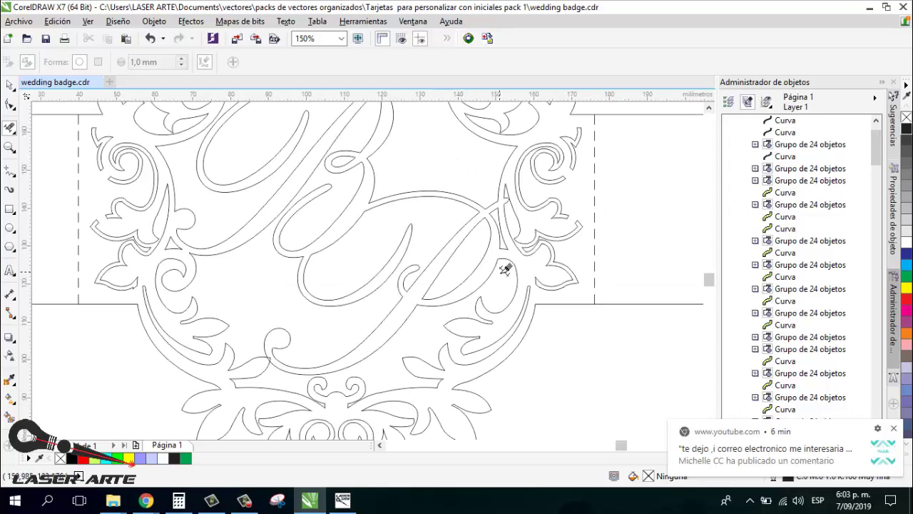
pyautogui.scroll(-1, 494, 268)
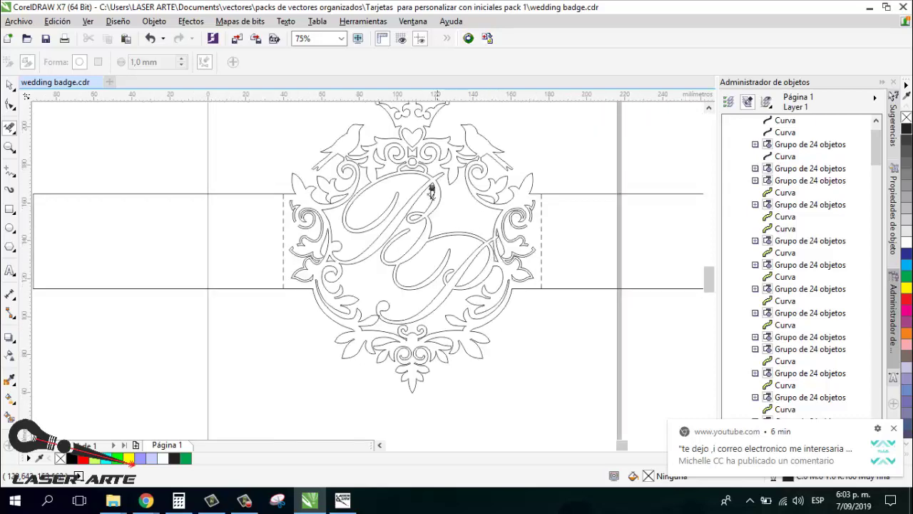
pyautogui.scroll(1, 498, 281)
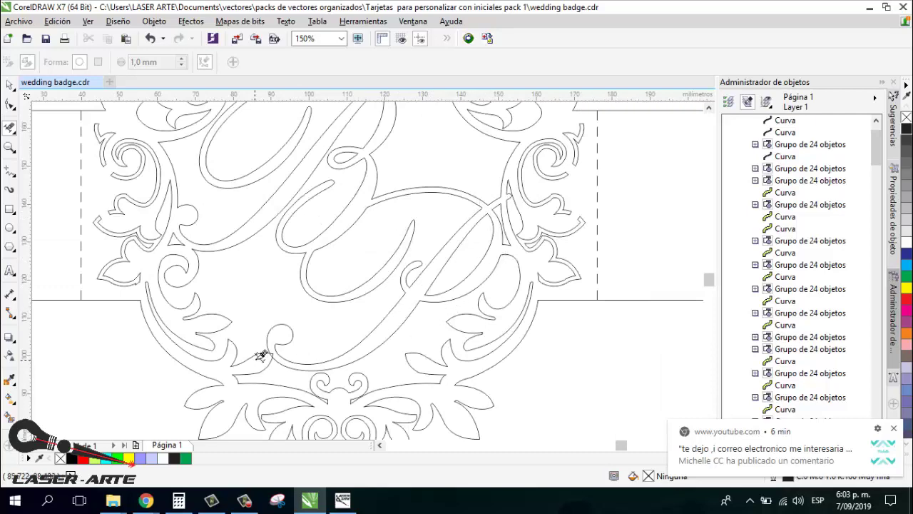
pyautogui.scroll(3, 264, 350)
pyautogui.moveTo(303, 333); pyautogui.dragTo(276, 345)
pyautogui.scroll(-8, 279, 314)
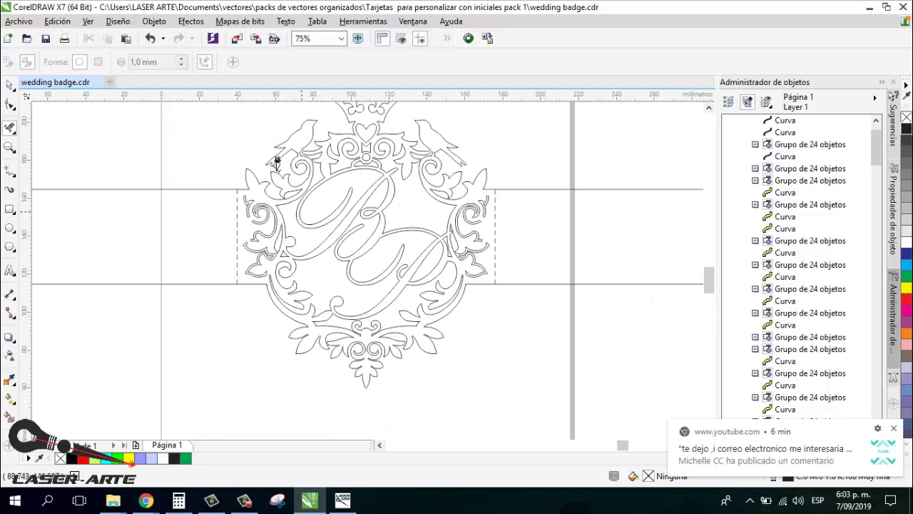
# Try moving the B's outline curve out of the frame's centre and undo the move
pyautogui.click(9, 85)
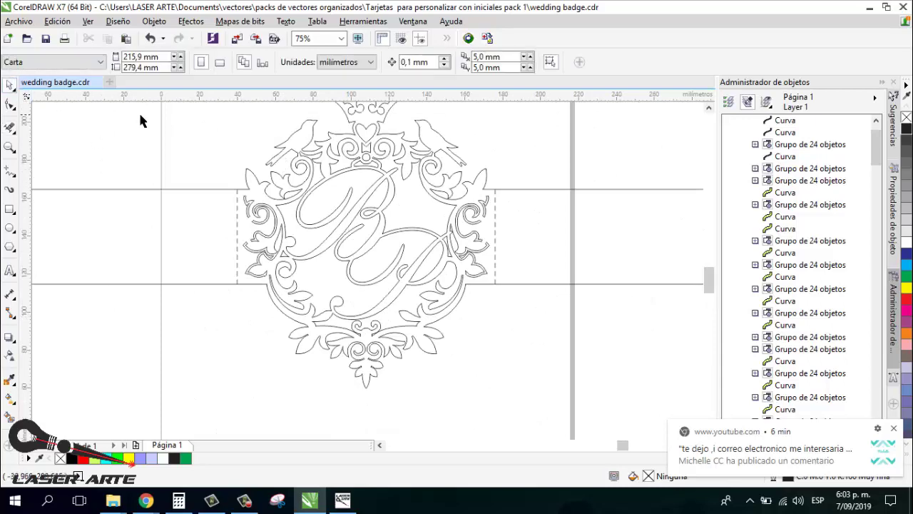
pyautogui.scroll(-1, 351, 198)
pyautogui.scroll(1, 373, 188)
pyautogui.click(361, 193)
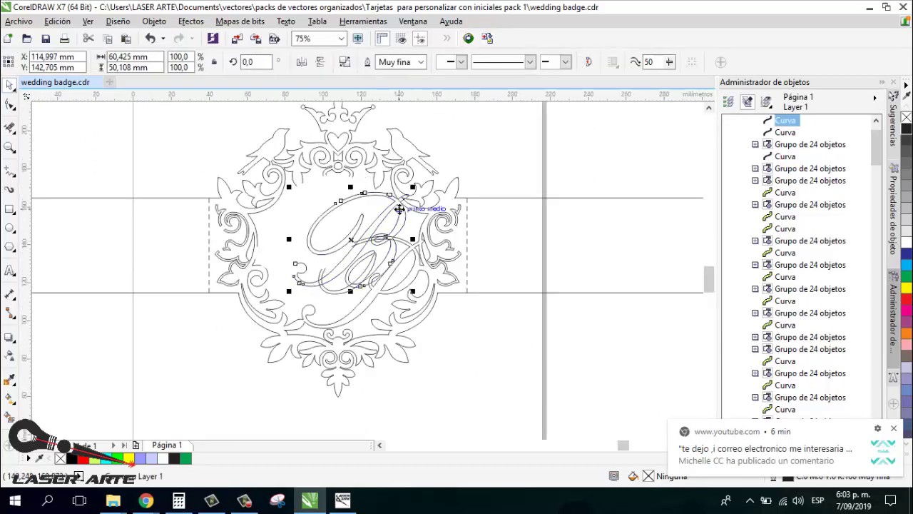
pyautogui.click(471, 241)
pyautogui.scroll(-1, 442, 246)
pyautogui.scroll(1, 367, 244)
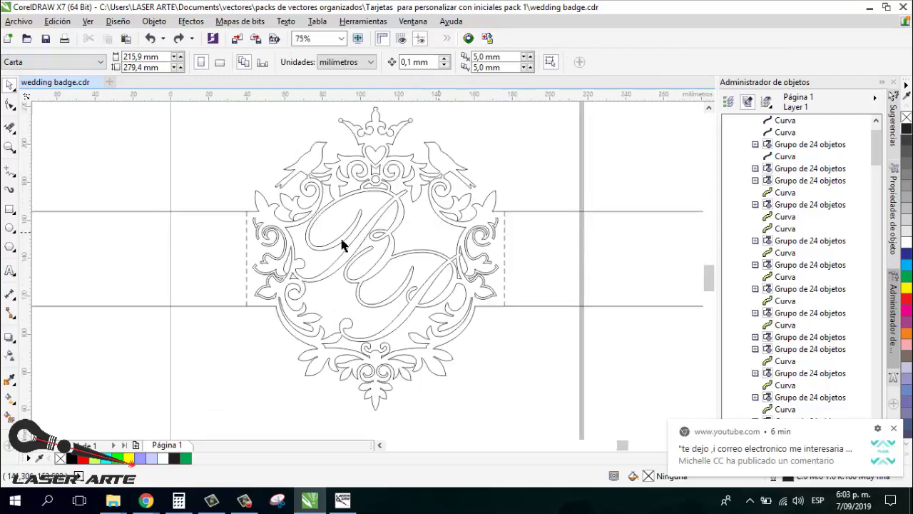
# Smart-fill the merged badge in light green without an outline and move the filled shape above the original
pyautogui.scroll(-1, 396, 285)
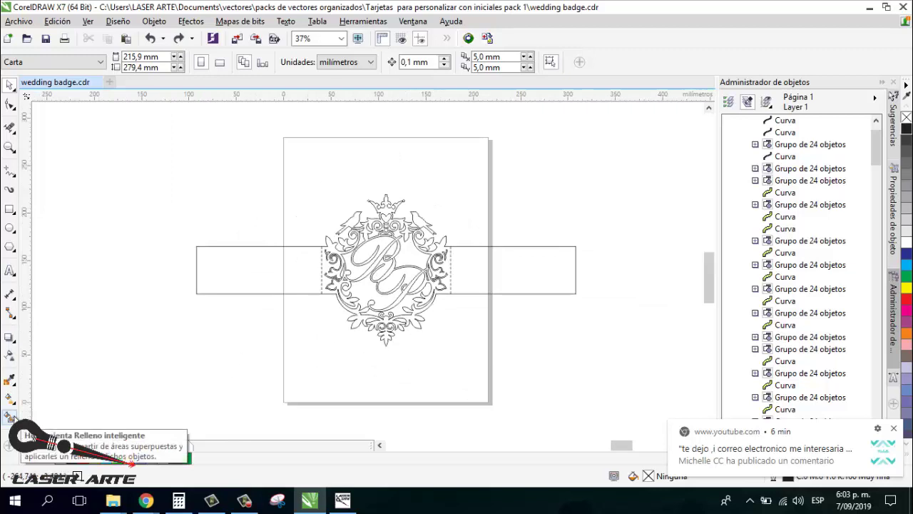
pyautogui.click(10, 418)
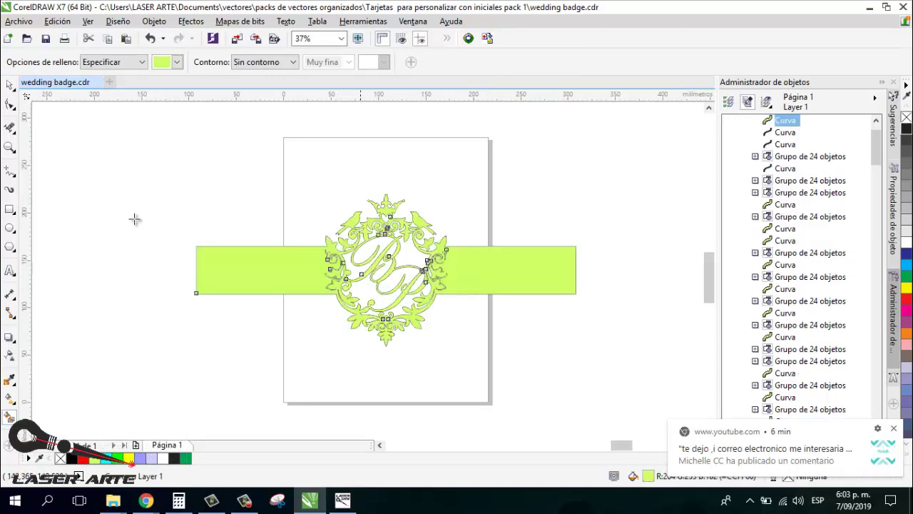
pyautogui.click(9, 84)
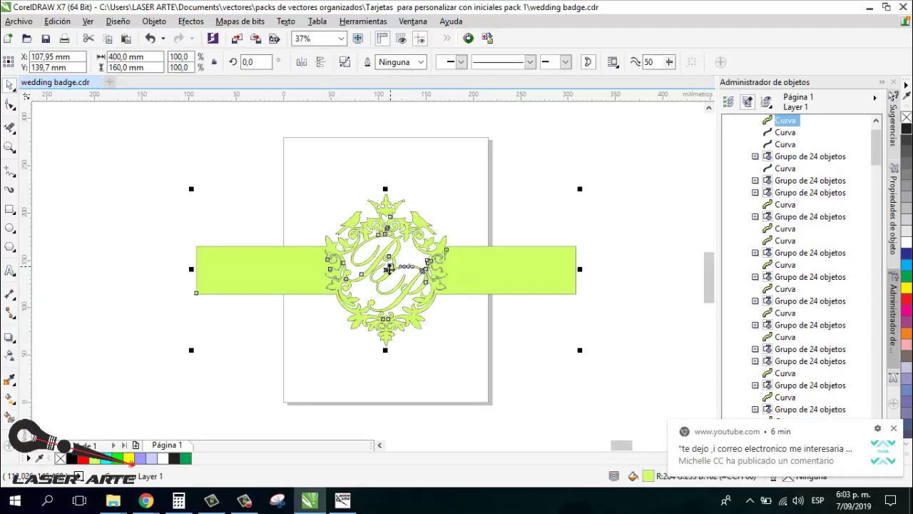
pyautogui.moveTo(388, 260); pyautogui.dragTo(402, 135)
pyautogui.click(493, 224)
# Reposition the green badge above the original so its centre sits at about X 121 mm, Y 312 mm
pyautogui.scroll(-2, 493, 224)
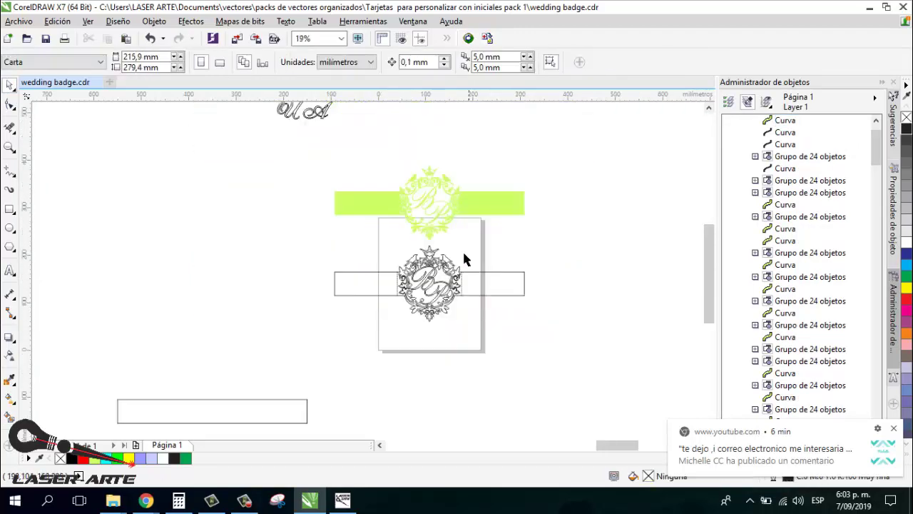
pyautogui.scroll(3, 432, 176)
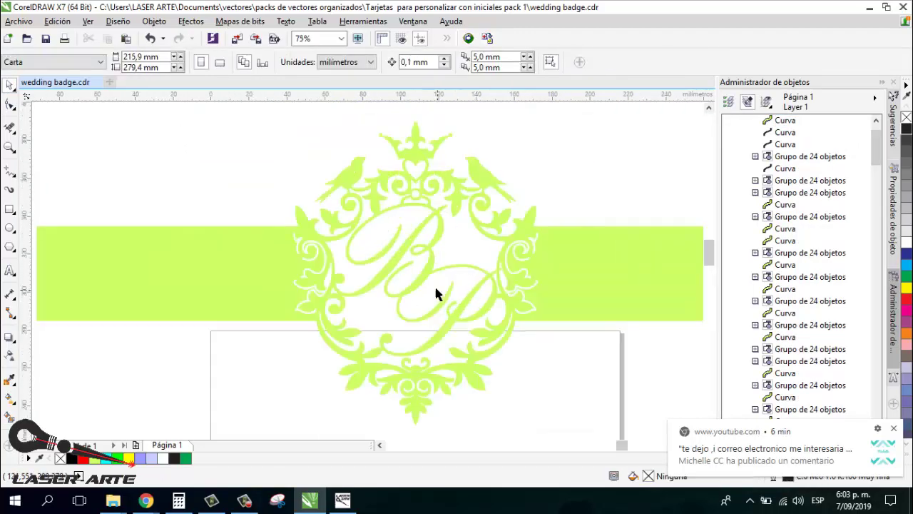
pyautogui.scroll(-2, 422, 266)
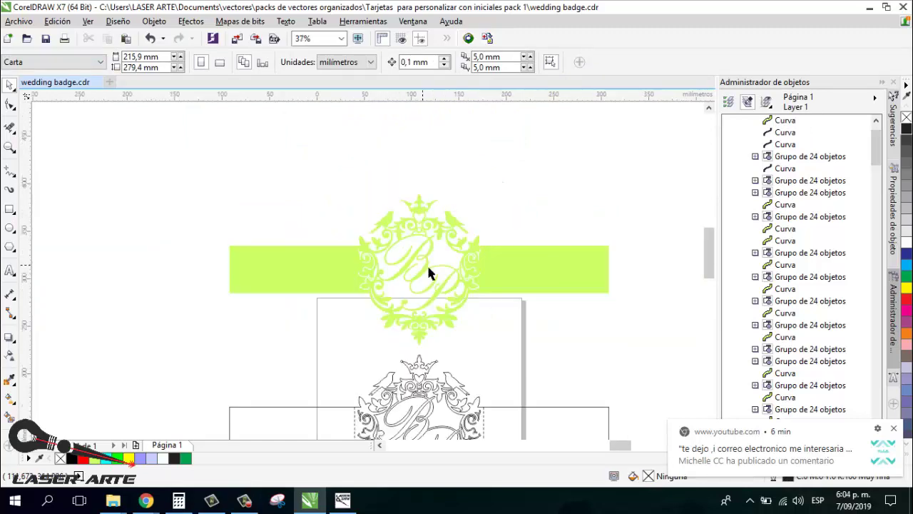
pyautogui.scroll(-1, 454, 269)
pyautogui.scroll(1, 456, 296)
pyautogui.scroll(1, 433, 228)
pyautogui.scroll(-1, 437, 229)
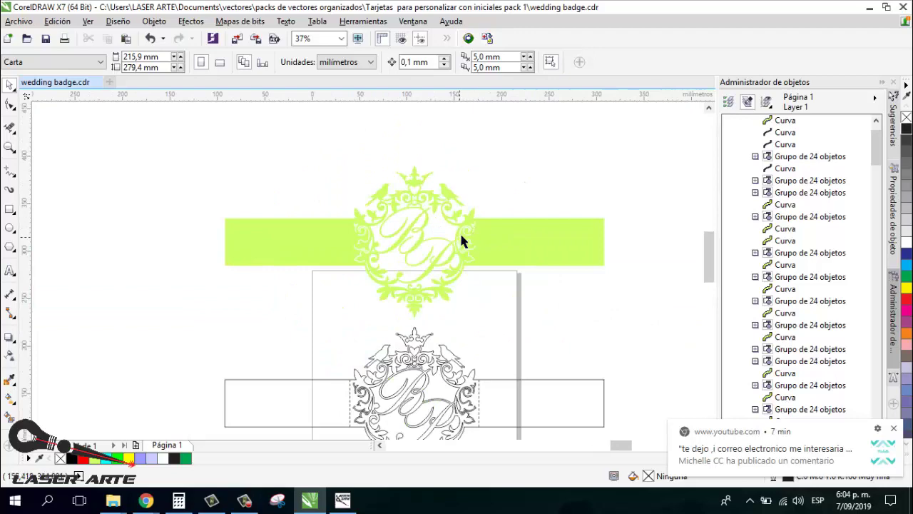
pyautogui.click(497, 226)
pyautogui.moveTo(533, 179); pyautogui.dragTo(487, 159)
pyautogui.moveTo(514, 201); pyautogui.dragTo(564, 218)
pyautogui.click(480, 163)
pyautogui.click(452, 210)
pyautogui.press('Escape')
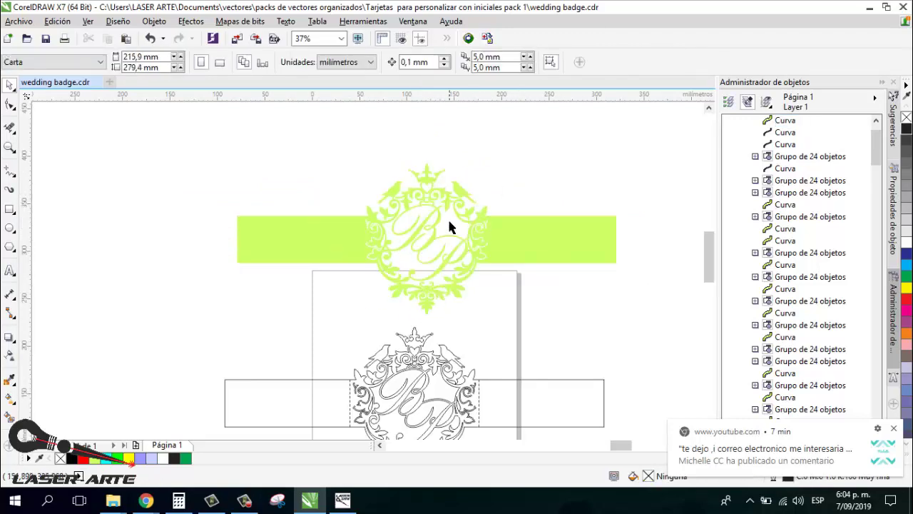
# Give the green badge a black outline and remove its fill
pyautogui.scroll(1, 435, 212)
pyautogui.scroll(-1, 431, 209)
pyautogui.scroll(1, 431, 209)
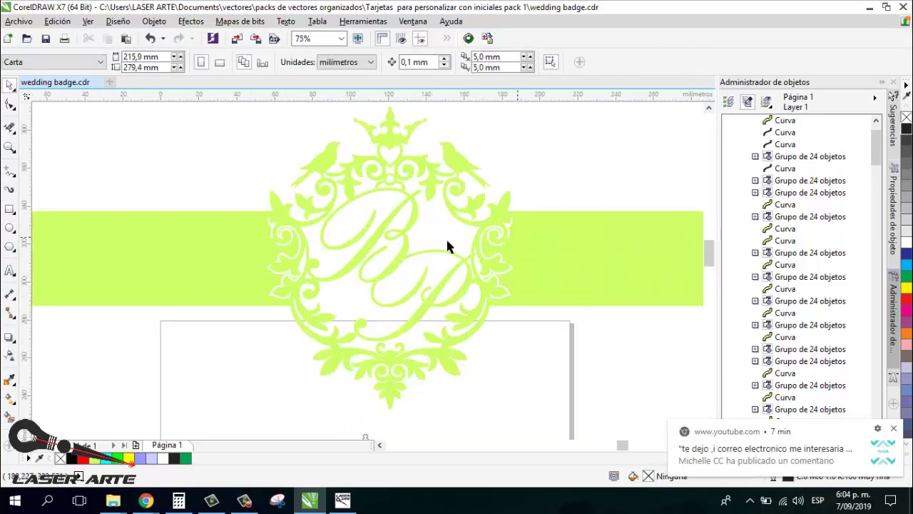
pyautogui.scroll(-1, 440, 235)
pyautogui.click(514, 245)
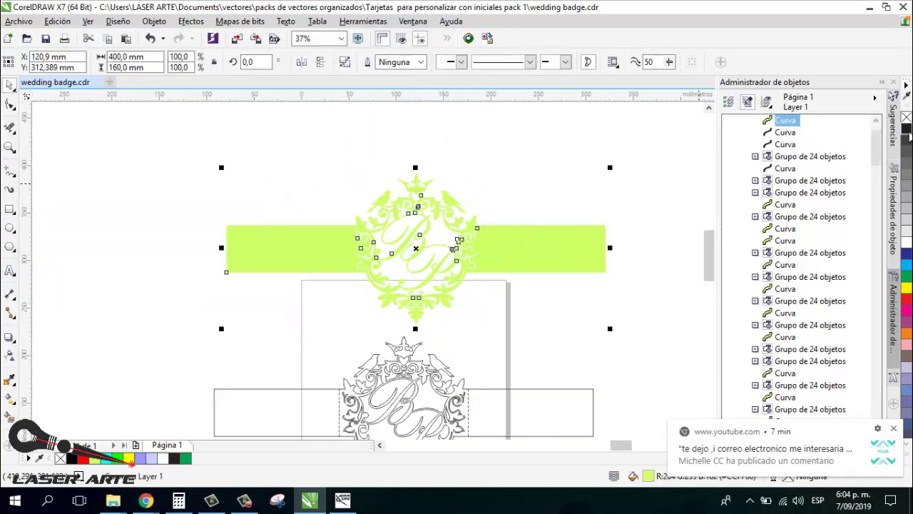
pyautogui.rightClick(906, 130)
pyautogui.click(906, 117)
pyautogui.press('Escape')
# Examine the unfilled badge's outline around the initials and frame, comparing it with the original below
pyautogui.scroll(1, 431, 241)
pyautogui.scroll(-1, 409, 251)
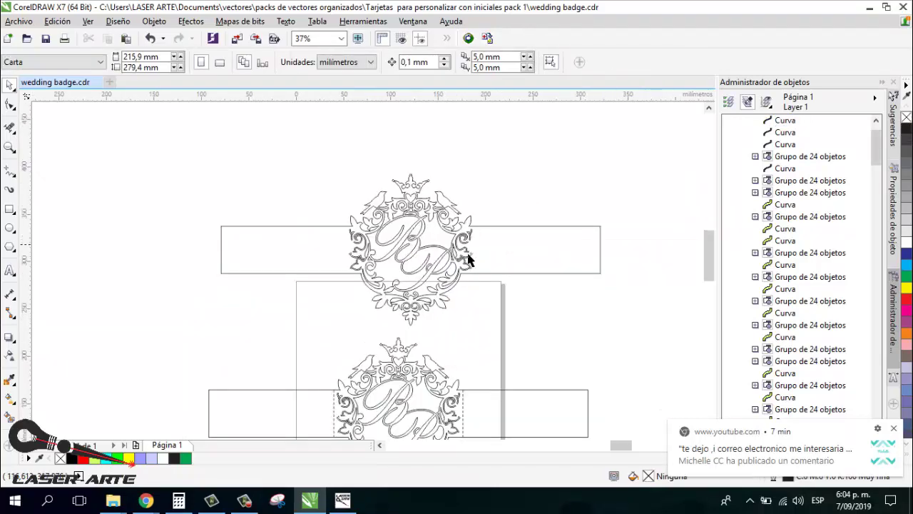
pyautogui.scroll(1, 418, 253)
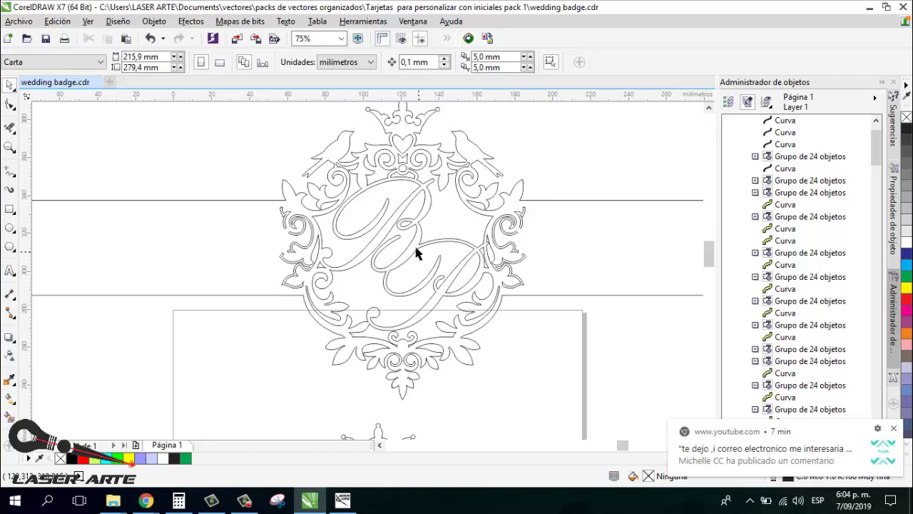
pyautogui.scroll(-1, 416, 248)
pyautogui.scroll(-1, 408, 221)
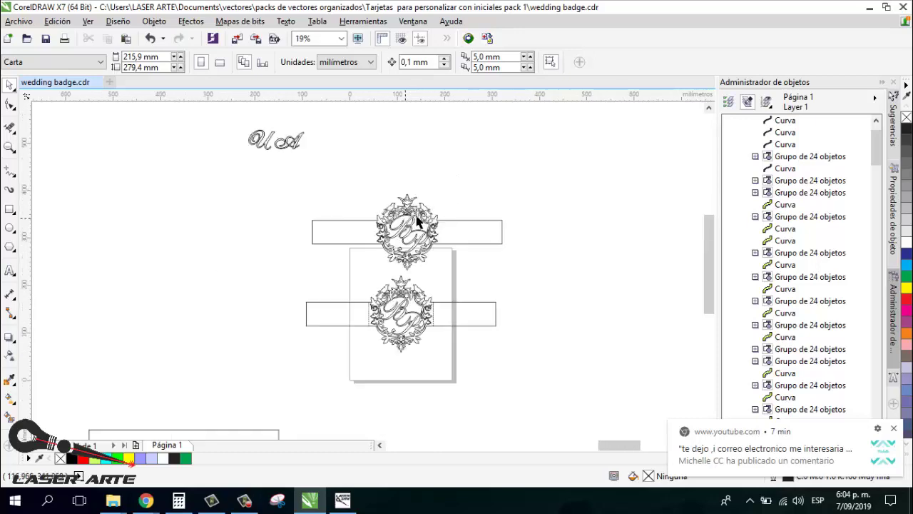
pyautogui.scroll(1, 418, 229)
pyautogui.scroll(1, 421, 239)
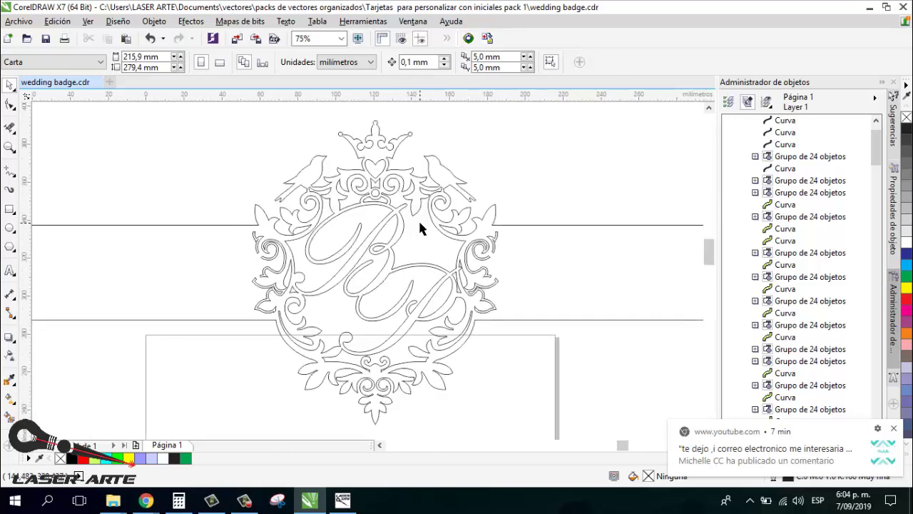
pyautogui.scroll(-1, 418, 236)
pyautogui.scroll(-1, 455, 262)
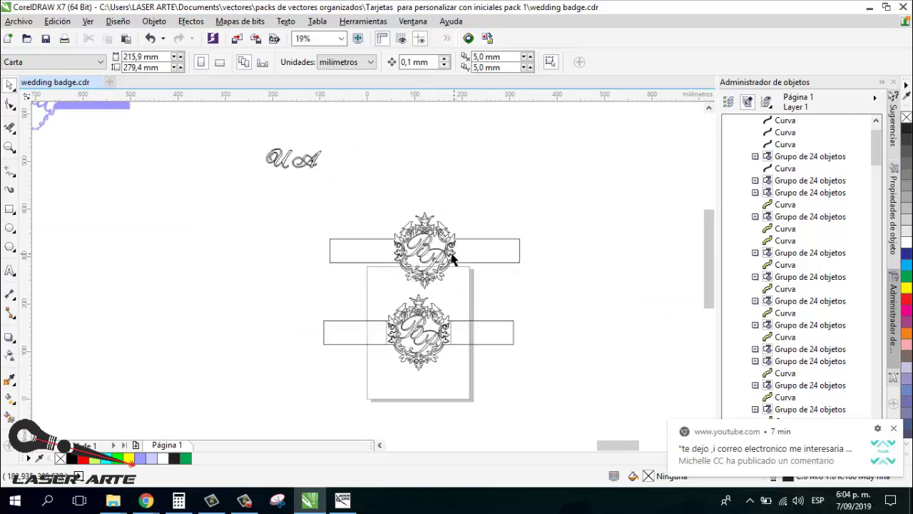
pyautogui.scroll(-1, 453, 257)
pyautogui.scroll(2, 445, 253)
pyautogui.scroll(-1, 439, 231)
pyautogui.scroll(1, 439, 231)
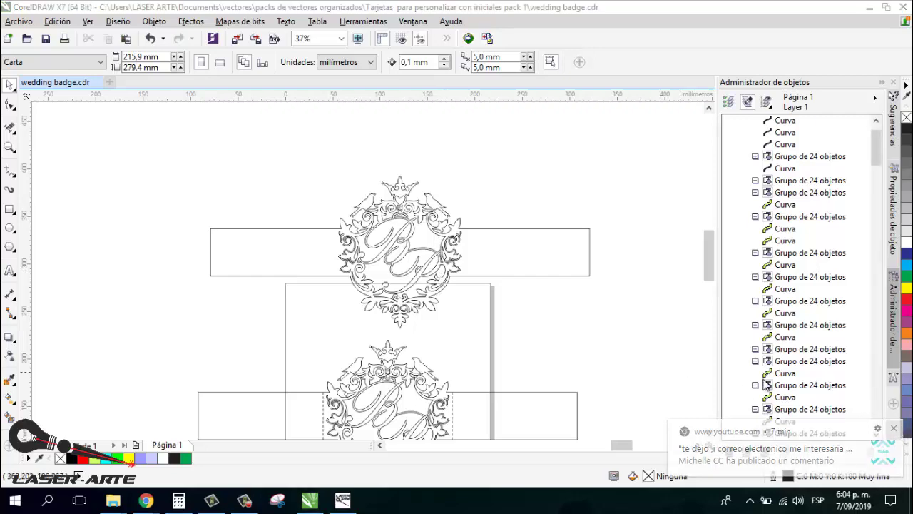
# Look over the collection of badge designs beside the page and return to the finished B P badge
pyautogui.scroll(-2, 527, 300)
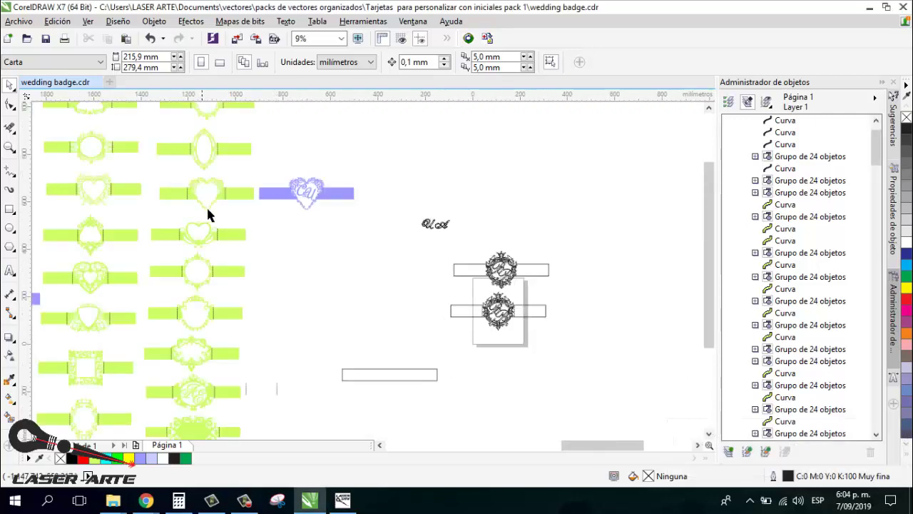
pyautogui.scroll(2, 207, 214)
pyautogui.scroll(-2, 455, 292)
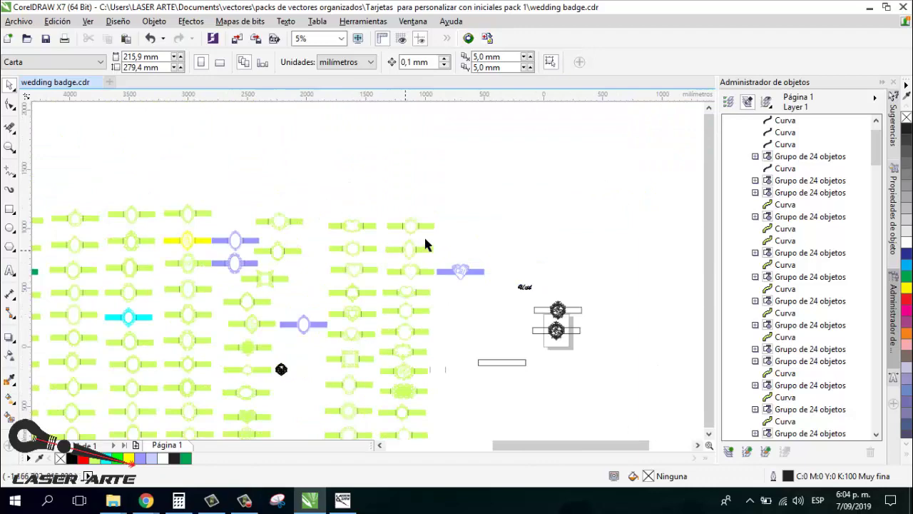
pyautogui.scroll(2, 424, 240)
pyautogui.scroll(-2, 378, 277)
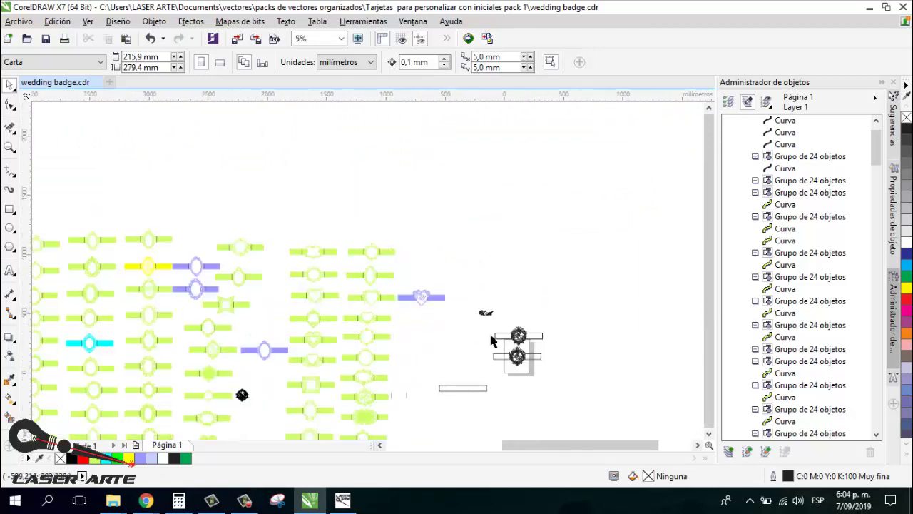
pyautogui.scroll(5, 546, 339)
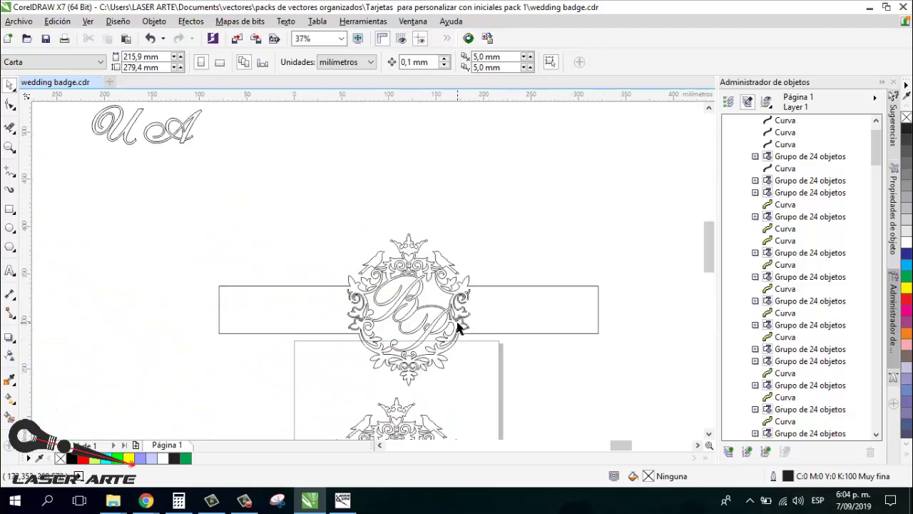
# Switch to File Explorer, go into the "fotos de diseños" folder and display image 1 maximized in Photos
pyautogui.scroll(-2, 428, 286)
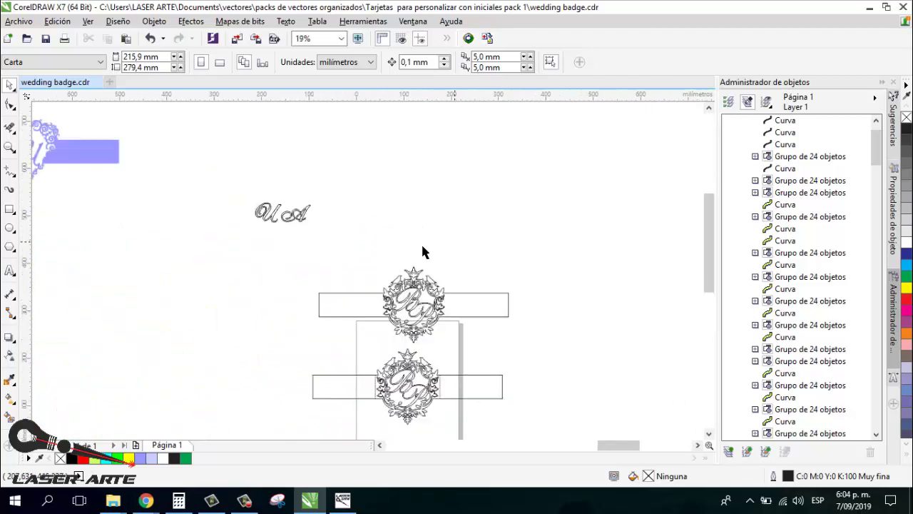
pyautogui.moveTo(113, 500)
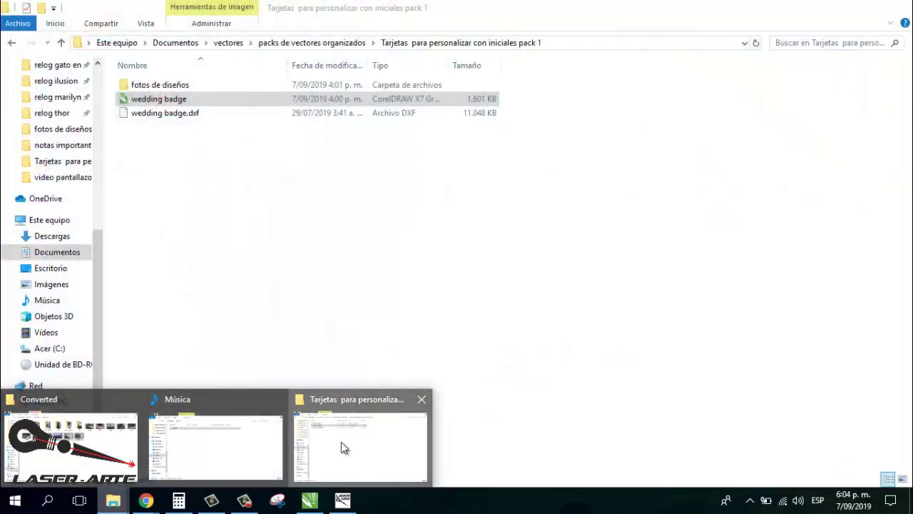
pyautogui.click(341, 442)
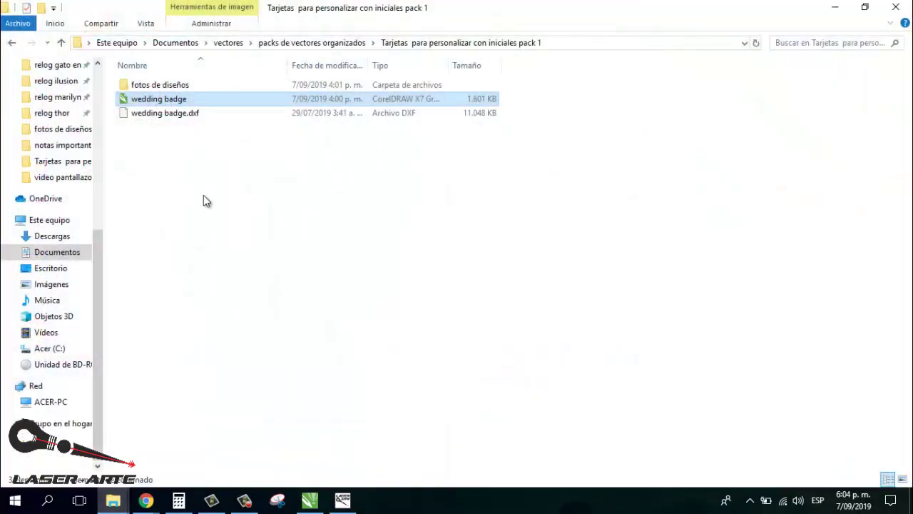
pyautogui.doubleClick(178, 89)
pyautogui.click(178, 79)
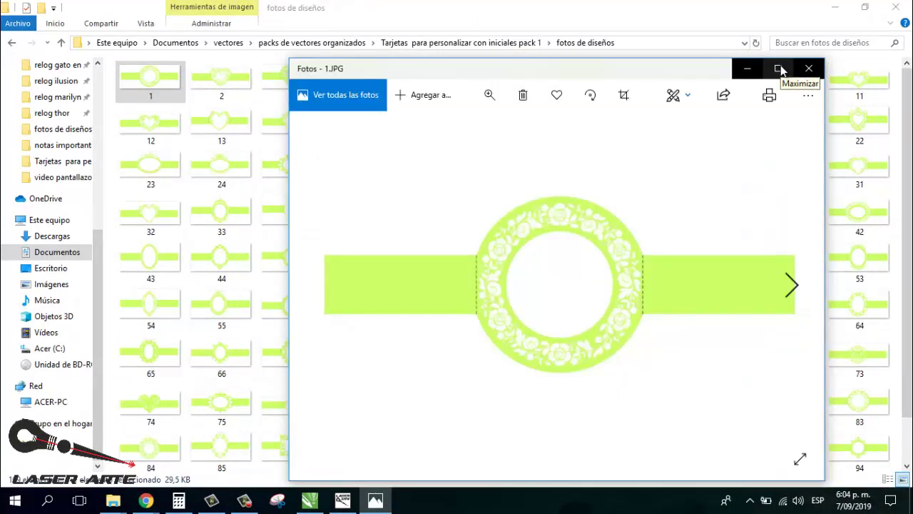
pyautogui.click(778, 68)
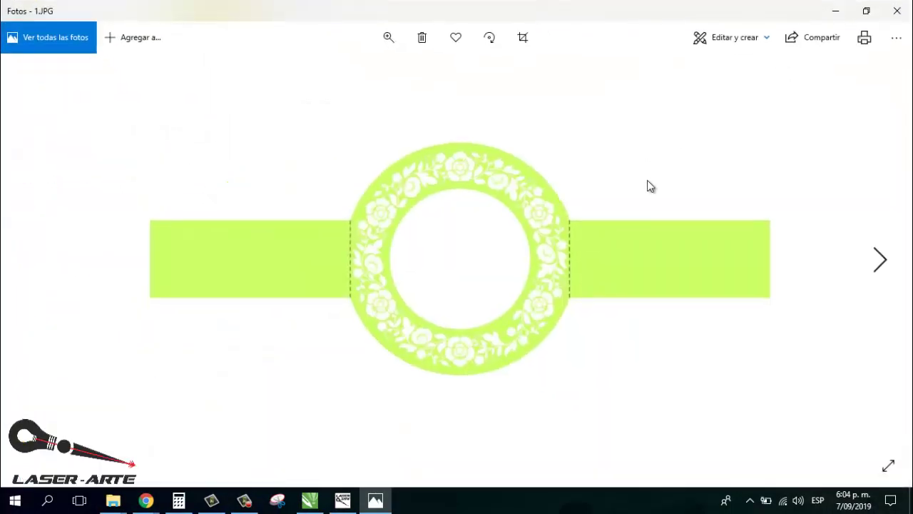
# Look through the badge design photos one by one from 1.JPG to 70.JPG, covering the heart and oval frames
pyautogui.click(883, 269)
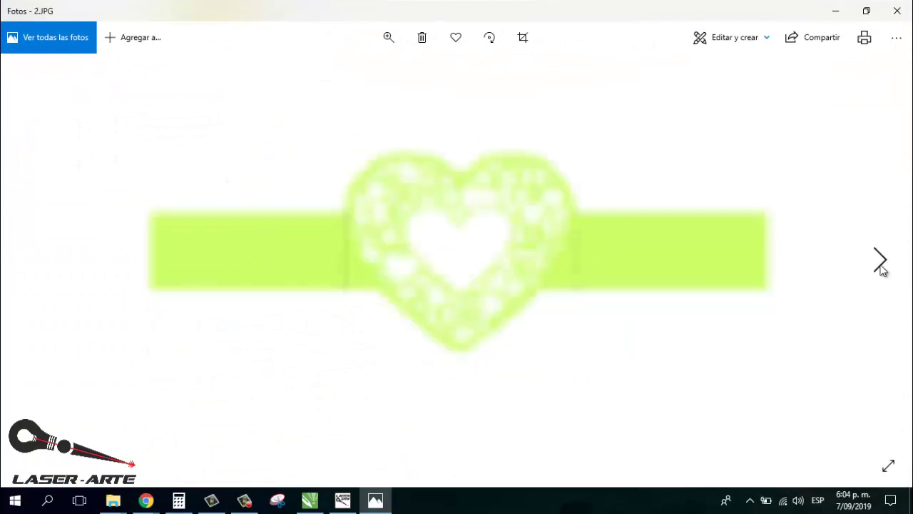
pyautogui.click(883, 270)
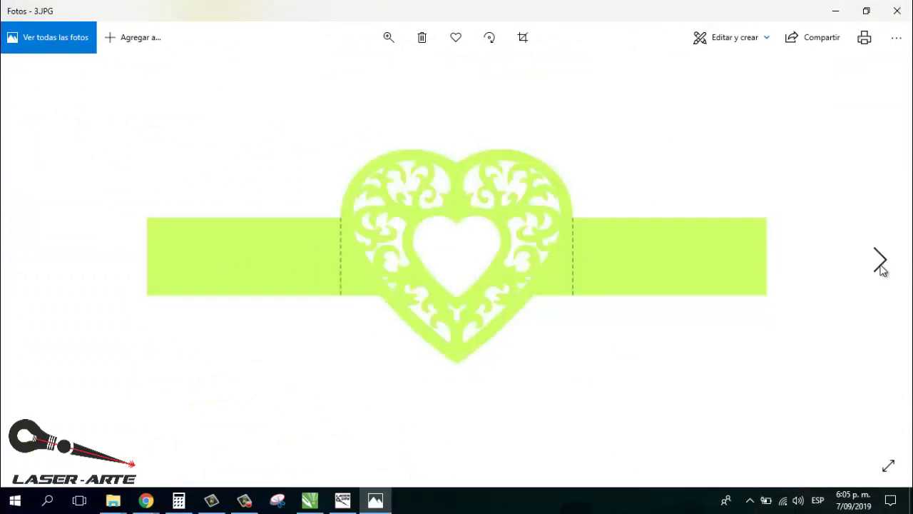
pyautogui.click(882, 269)
pyautogui.click(882, 270)
pyautogui.click(882, 270)
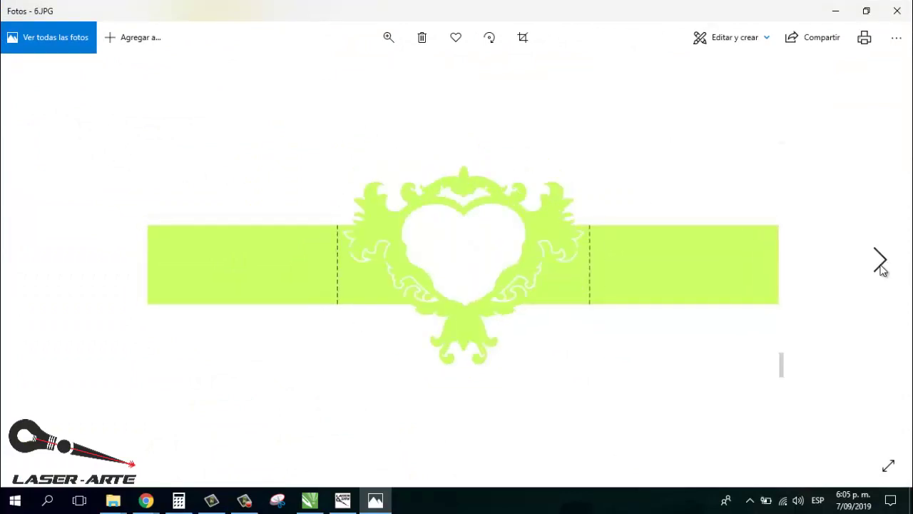
pyautogui.click(882, 270)
pyautogui.click(883, 270)
pyautogui.click(882, 269)
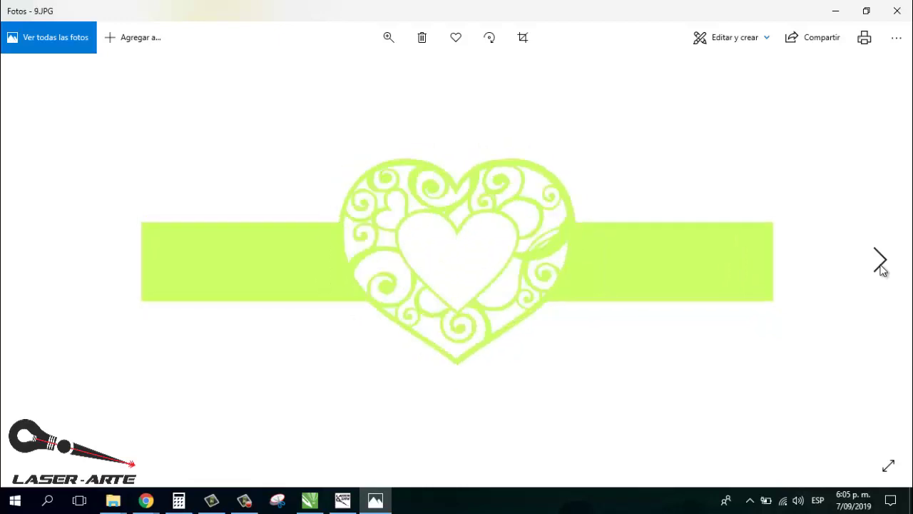
pyautogui.click(882, 269)
pyautogui.click(883, 269)
pyautogui.click(883, 270)
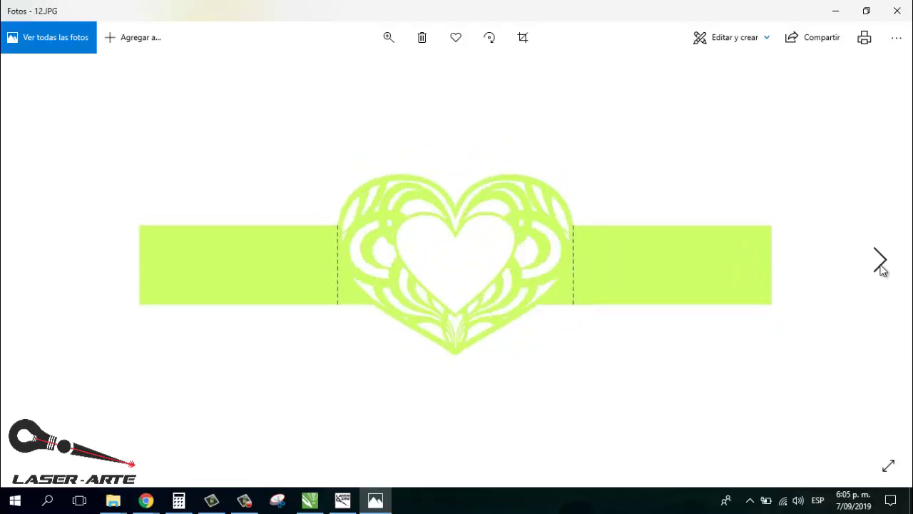
pyautogui.click(882, 269)
pyautogui.click(883, 270)
pyautogui.click(883, 270)
pyautogui.click(883, 269)
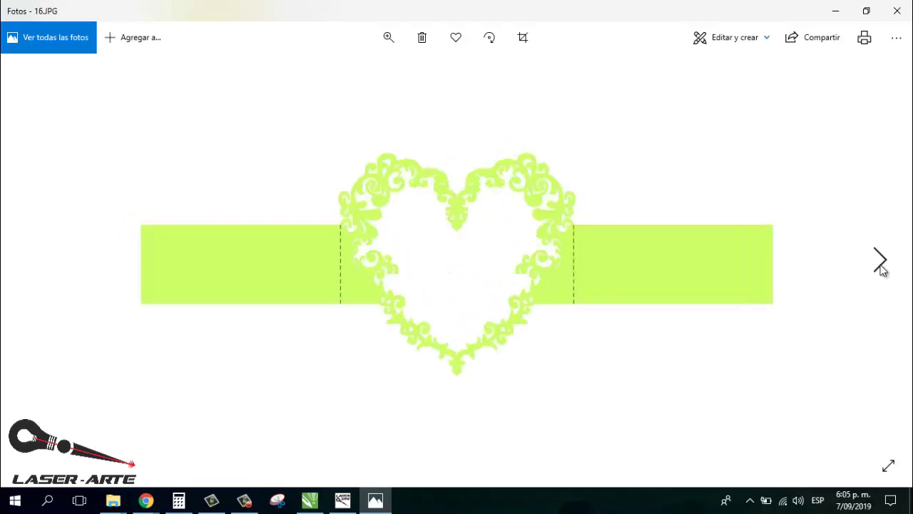
pyautogui.click(883, 270)
pyautogui.click(883, 269)
pyautogui.click(882, 269)
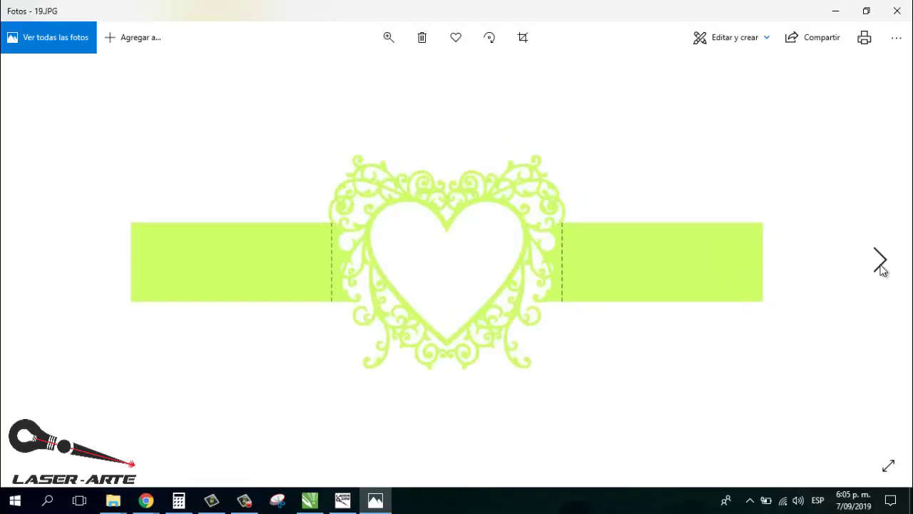
pyautogui.click(882, 270)
pyautogui.click(883, 269)
pyautogui.click(883, 270)
pyautogui.click(883, 270)
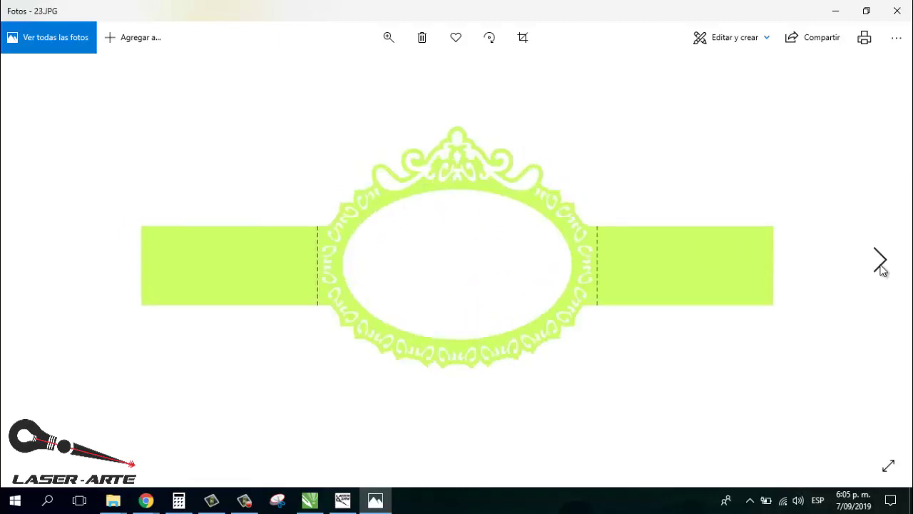
pyautogui.click(882, 270)
pyautogui.click(883, 269)
pyautogui.click(882, 269)
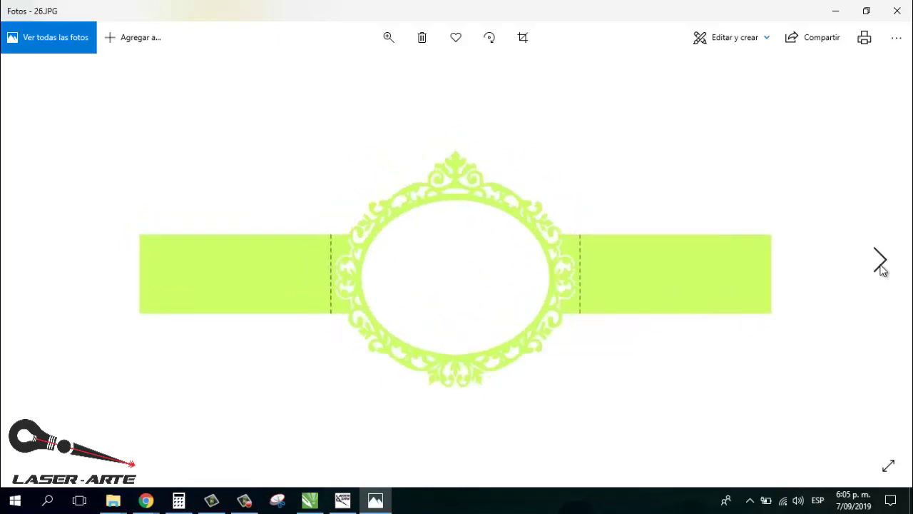
pyautogui.click(883, 269)
pyautogui.click(882, 270)
pyautogui.click(882, 270)
pyautogui.click(883, 270)
pyautogui.click(882, 270)
pyautogui.click(882, 269)
pyautogui.click(883, 269)
pyautogui.click(882, 270)
pyautogui.click(882, 270)
pyautogui.click(883, 270)
pyautogui.click(883, 270)
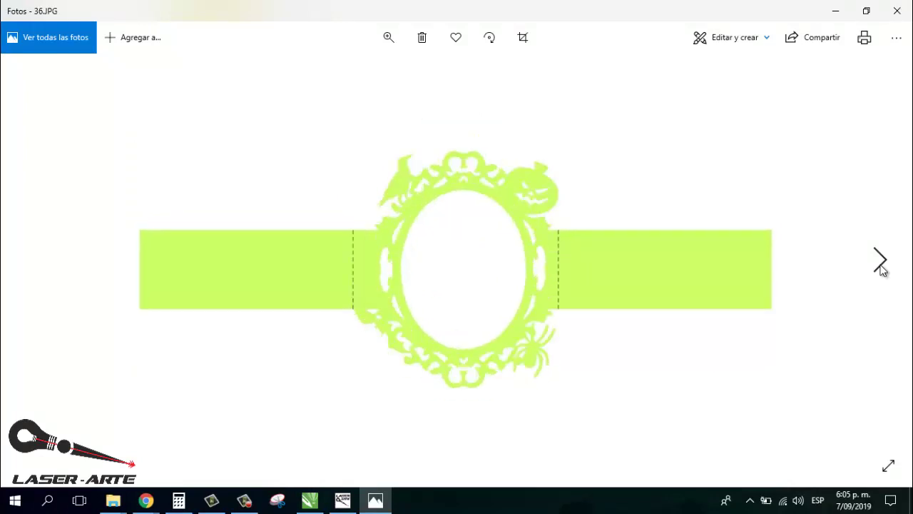
pyautogui.click(882, 270)
pyautogui.click(882, 270)
pyautogui.click(882, 270)
pyautogui.click(882, 270)
pyautogui.click(882, 270)
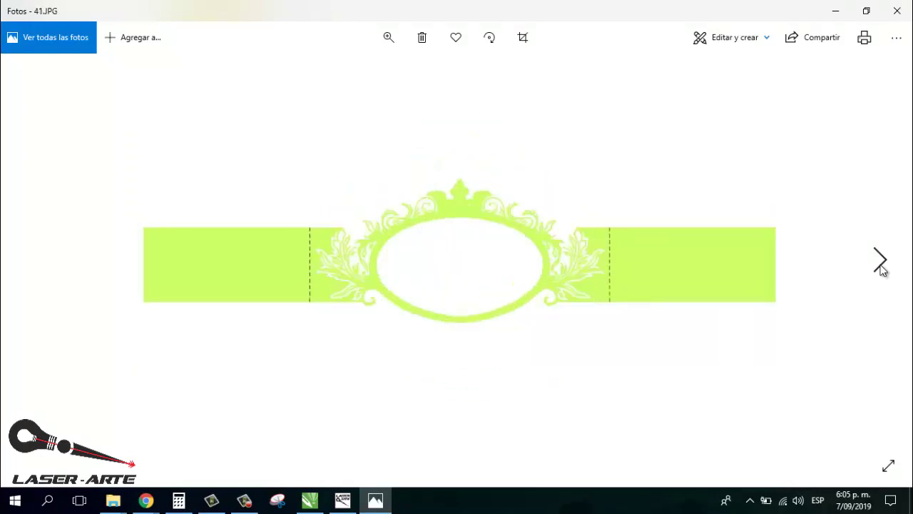
pyautogui.click(883, 270)
pyautogui.click(882, 270)
pyautogui.click(882, 269)
pyautogui.click(882, 270)
pyautogui.click(883, 270)
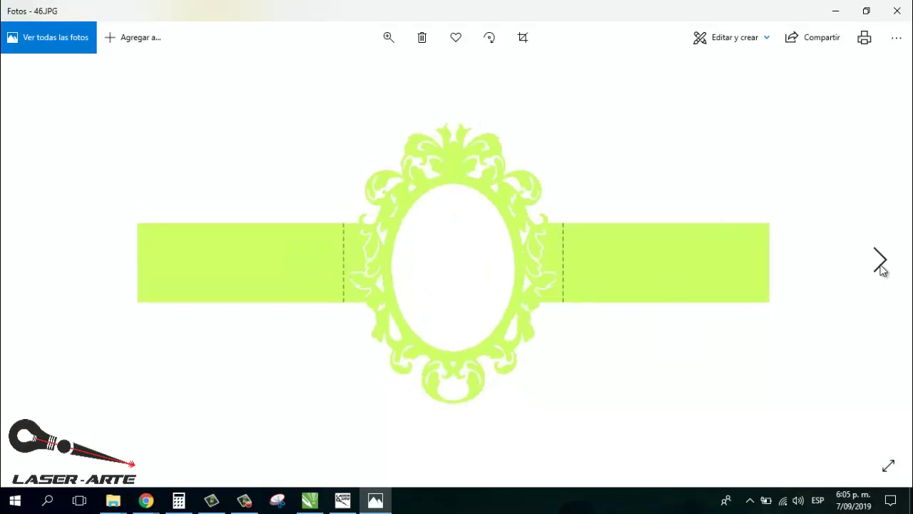
pyautogui.click(882, 269)
pyautogui.click(883, 270)
pyautogui.click(883, 270)
pyautogui.click(883, 270)
pyautogui.click(882, 270)
pyautogui.click(882, 270)
pyautogui.click(883, 270)
pyautogui.click(882, 270)
pyautogui.click(882, 269)
pyautogui.click(882, 269)
pyautogui.click(882, 270)
pyautogui.click(882, 270)
pyautogui.click(883, 270)
pyautogui.click(883, 270)
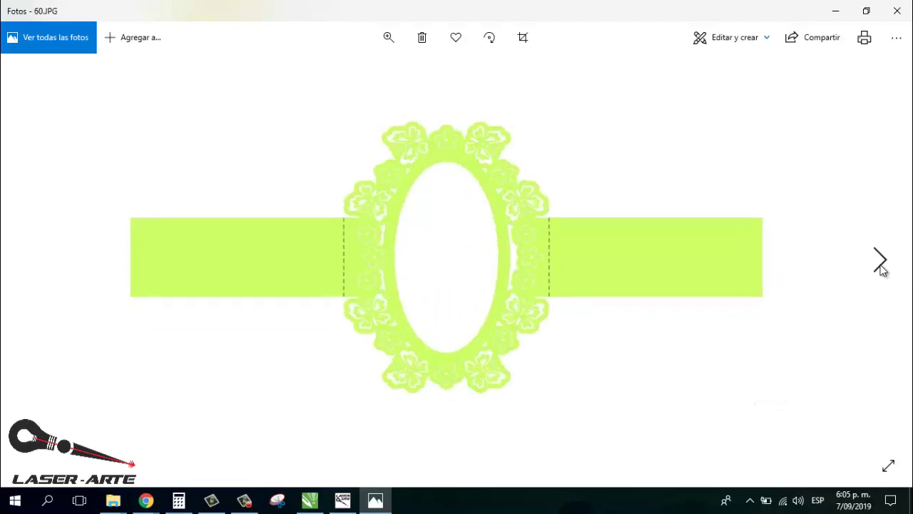
pyautogui.click(883, 269)
pyautogui.click(882, 270)
pyautogui.click(883, 270)
pyautogui.click(883, 270)
pyautogui.click(882, 270)
pyautogui.click(882, 270)
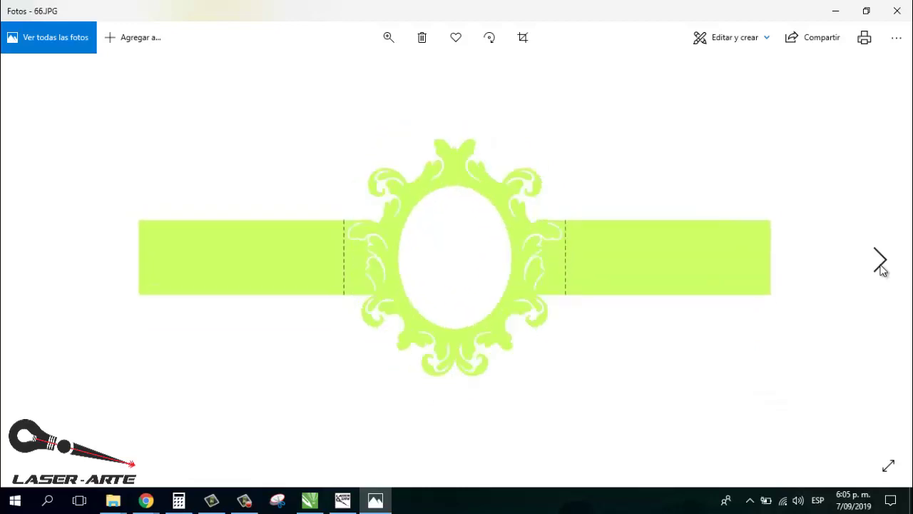
pyautogui.click(882, 269)
pyautogui.click(883, 270)
pyautogui.click(883, 270)
pyautogui.click(882, 269)
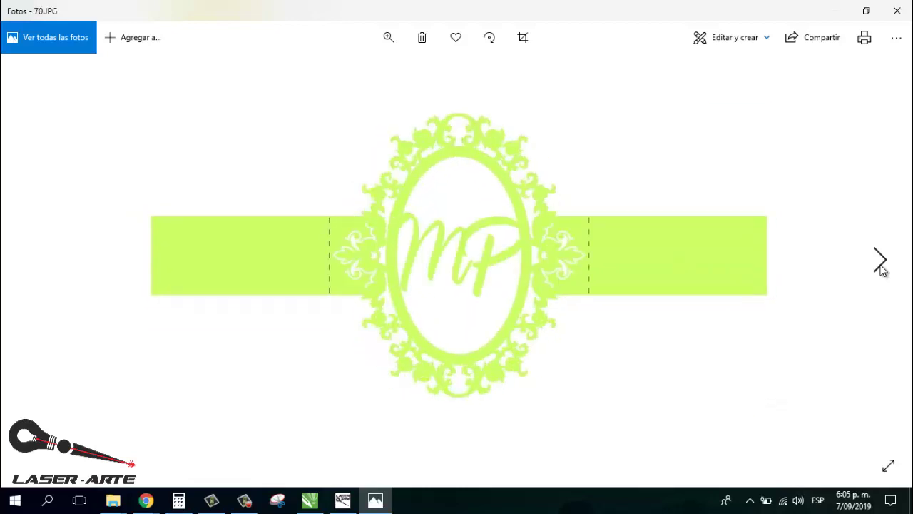
# Compare the personalized designs 70 and 71 with their blank frame versions 70a and 71a
pyautogui.click(882, 270)
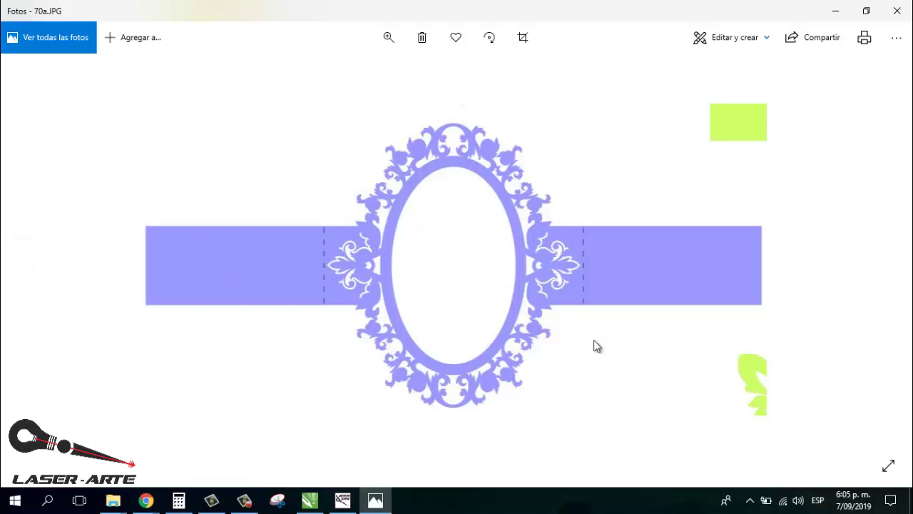
pyautogui.click(32, 261)
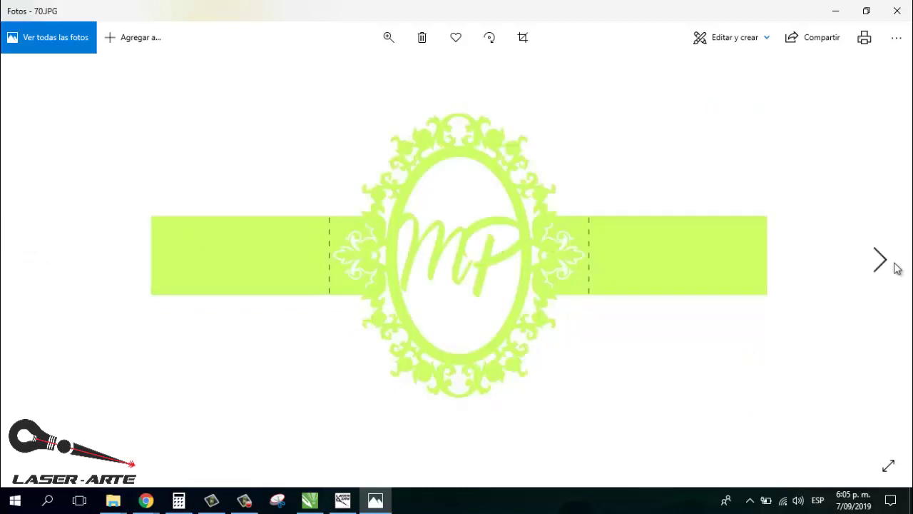
pyautogui.click(883, 266)
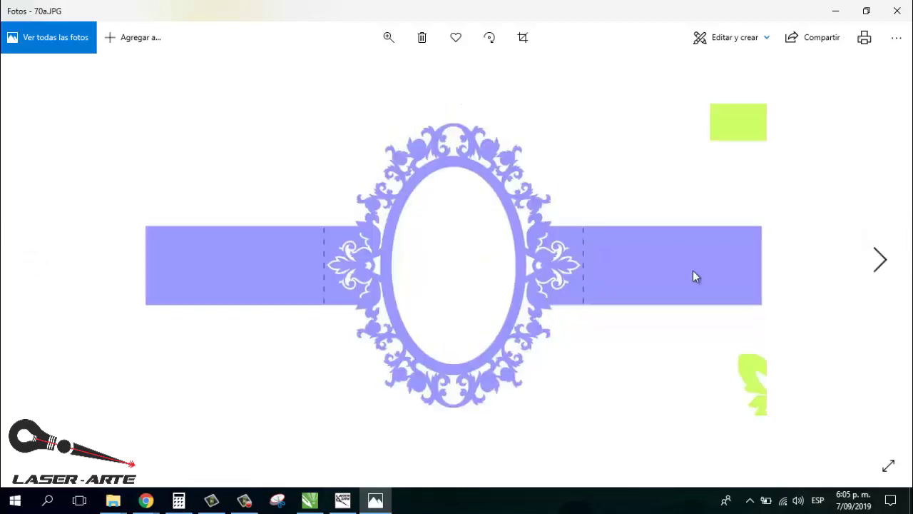
pyautogui.click(891, 257)
pyautogui.click(891, 257)
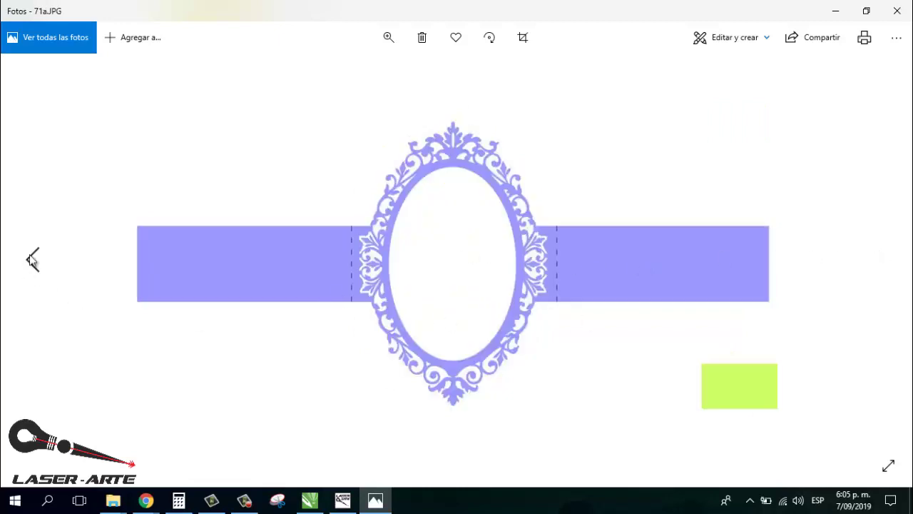
pyautogui.click(32, 259)
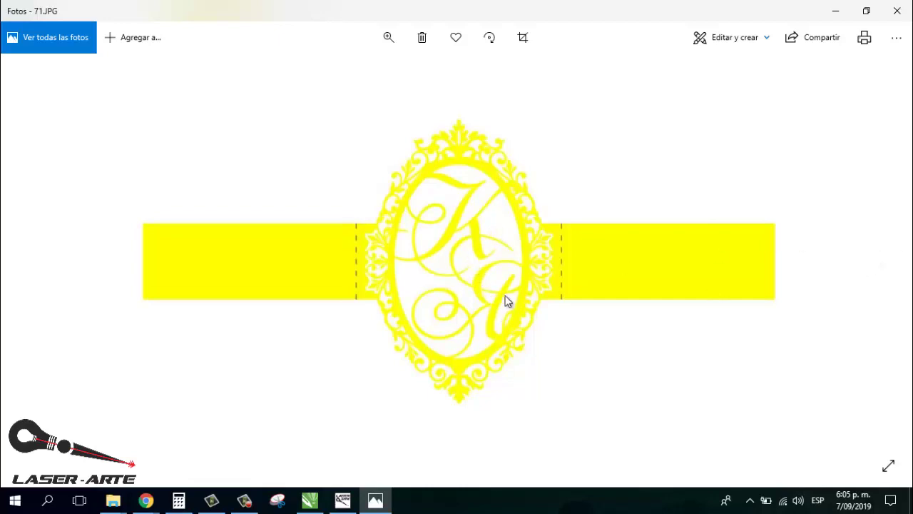
# Continue through the design photos to 79.JPG, going back to examine the initials and date on design 78
pyautogui.moveTo(871, 279)
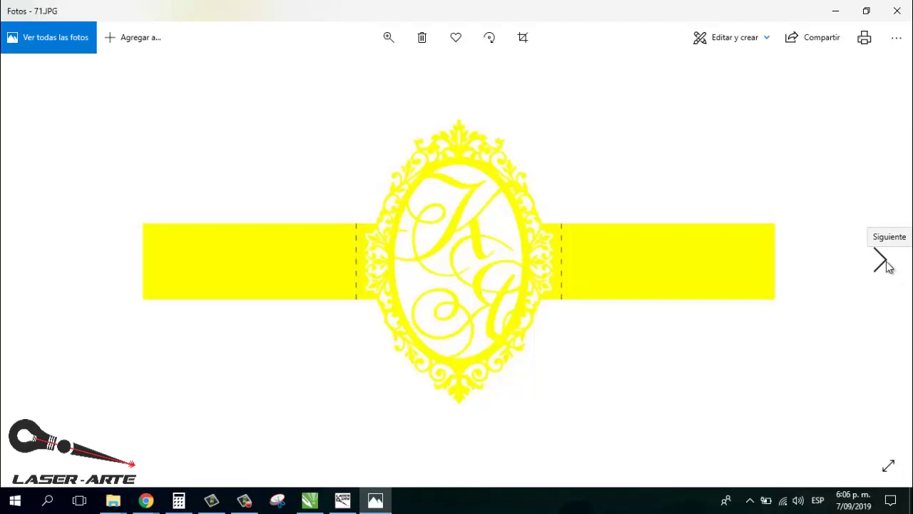
pyautogui.click(886, 263)
pyautogui.click(885, 263)
pyautogui.click(886, 263)
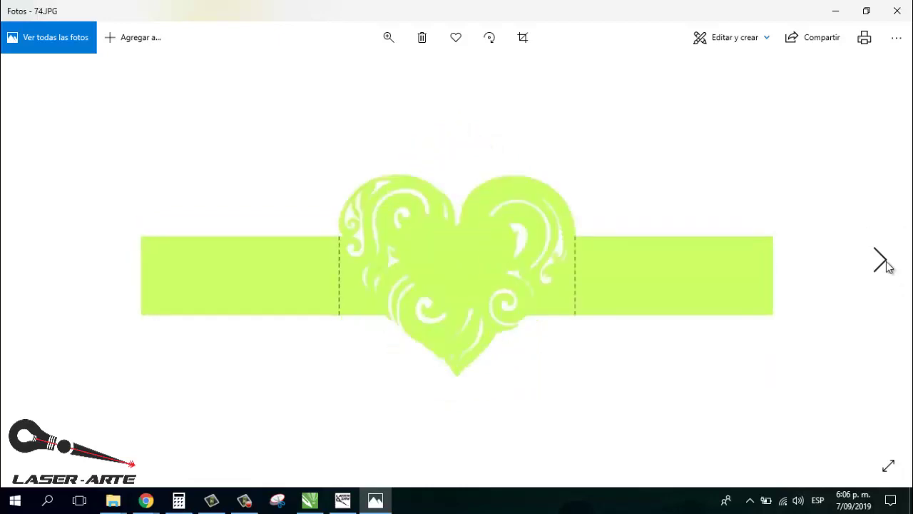
pyautogui.click(885, 263)
pyautogui.click(885, 263)
pyautogui.click(886, 263)
pyautogui.click(885, 264)
pyautogui.click(885, 263)
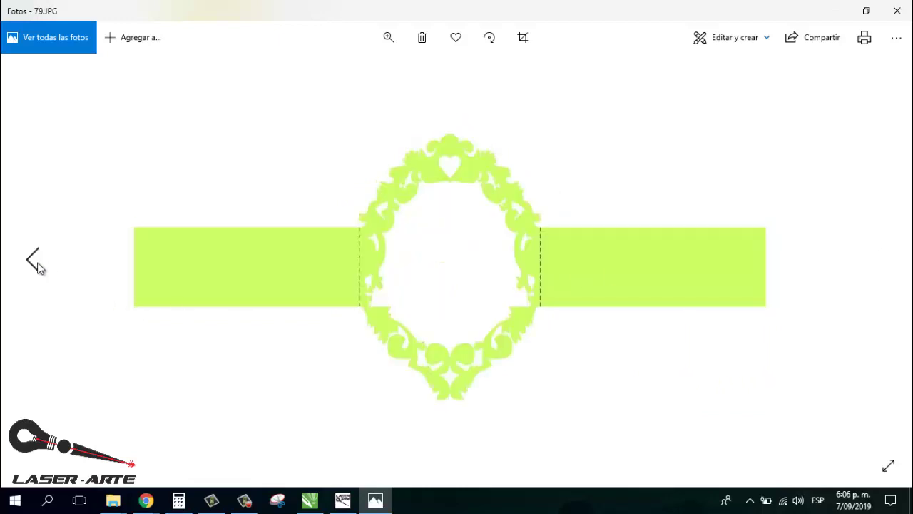
pyautogui.click(32, 261)
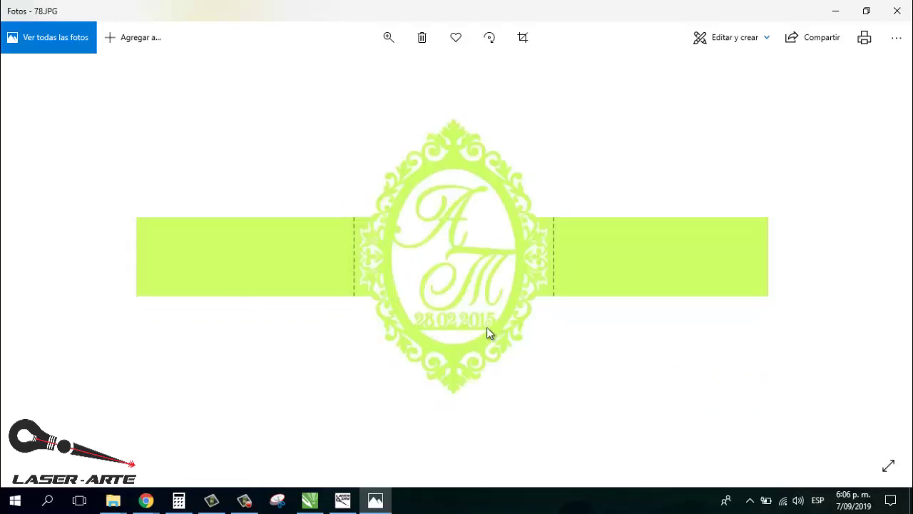
pyautogui.press('Left')
pyautogui.press('Right')
# Look through the remaining badge designs up to 103.JPG, the blank frame with the crown and two birds
pyautogui.click(884, 264)
pyautogui.click(884, 264)
pyautogui.click(884, 264)
pyautogui.click(885, 264)
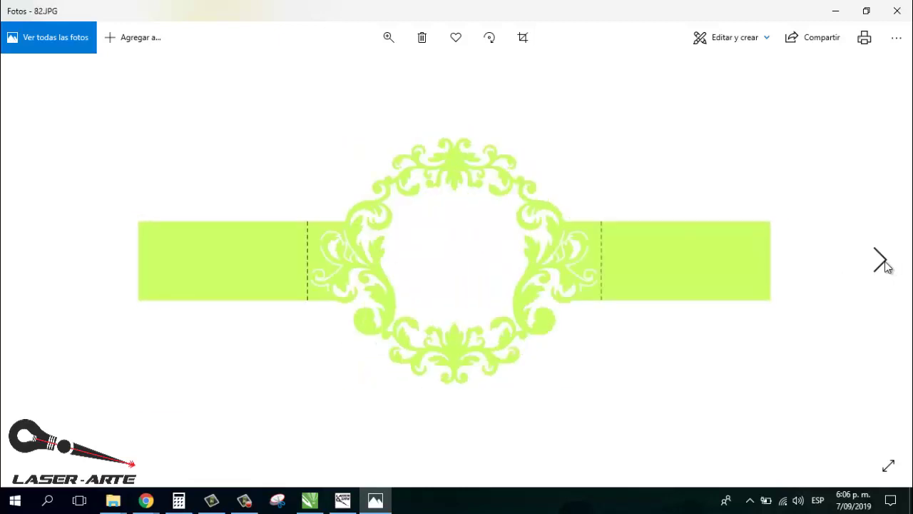
pyautogui.click(885, 264)
pyautogui.click(885, 264)
pyautogui.click(885, 264)
pyautogui.click(885, 264)
pyautogui.click(884, 264)
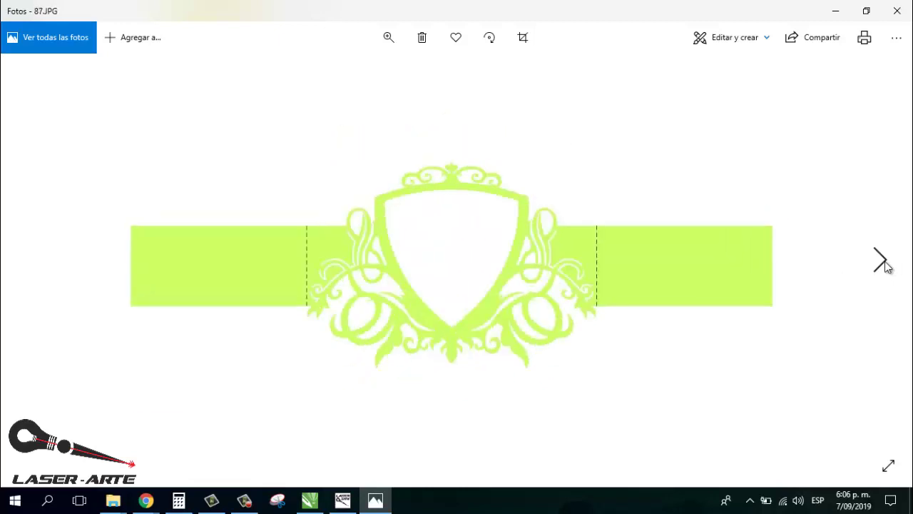
pyautogui.click(885, 264)
pyautogui.click(885, 264)
pyautogui.click(885, 264)
pyautogui.click(884, 264)
pyautogui.click(885, 264)
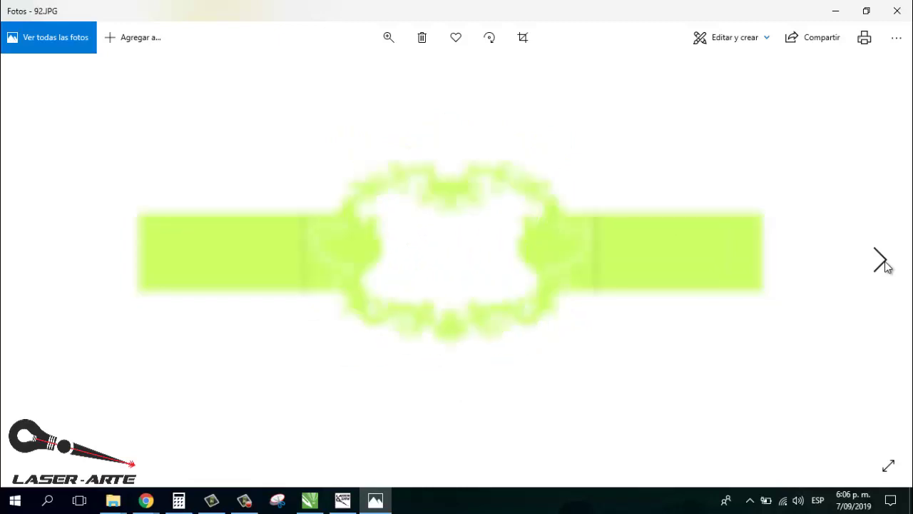
pyautogui.click(884, 264)
pyautogui.click(885, 264)
pyautogui.click(885, 264)
pyautogui.click(885, 264)
pyautogui.click(885, 264)
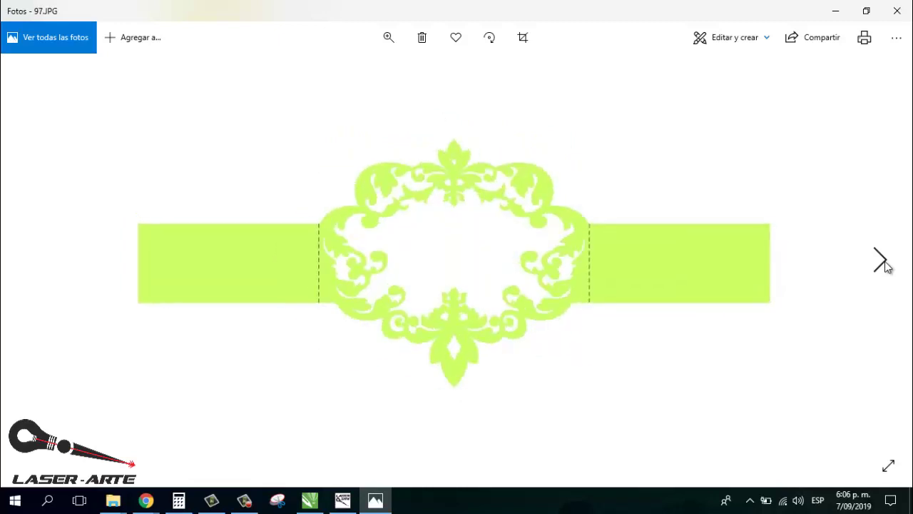
pyautogui.click(885, 264)
pyautogui.click(885, 264)
pyautogui.click(884, 264)
pyautogui.click(884, 264)
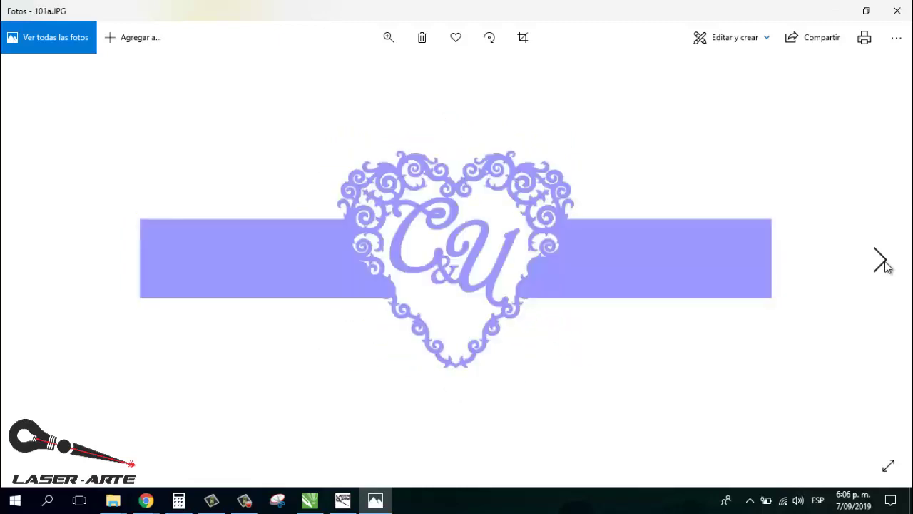
pyautogui.click(884, 264)
pyautogui.click(885, 264)
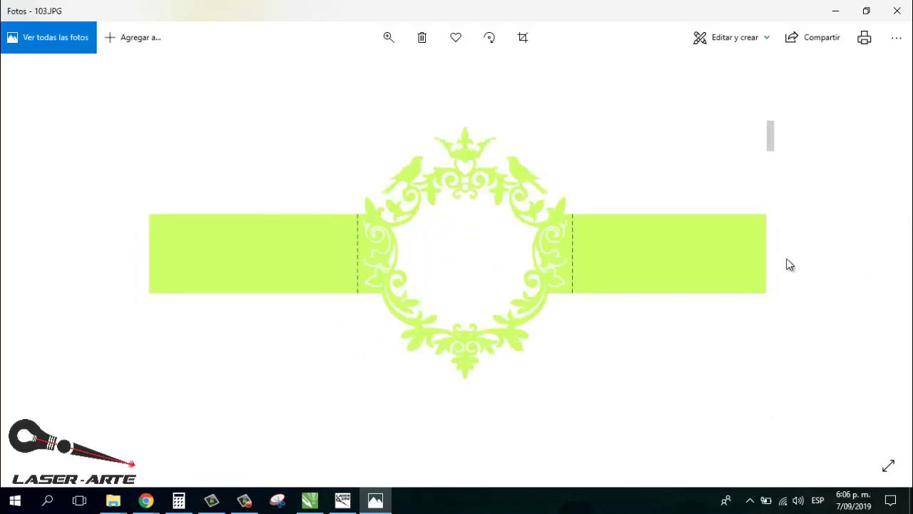
# Close the photo of design 103 and switch to CorelDRAW, showing the outlined B and P badge
pyautogui.click(896, 11)
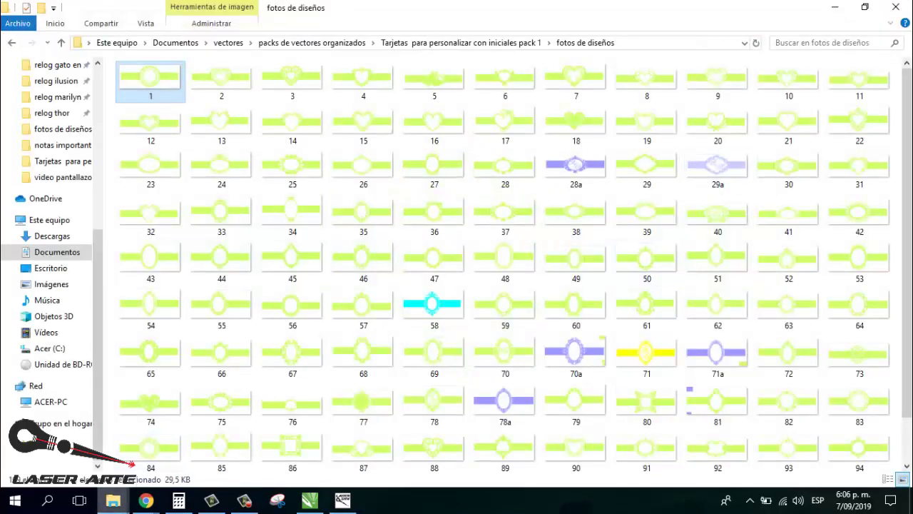
pyautogui.click(310, 500)
pyautogui.scroll(2, 429, 336)
pyautogui.scroll(-2, 432, 342)
pyautogui.scroll(2, 434, 344)
pyautogui.scroll(2, 428, 322)
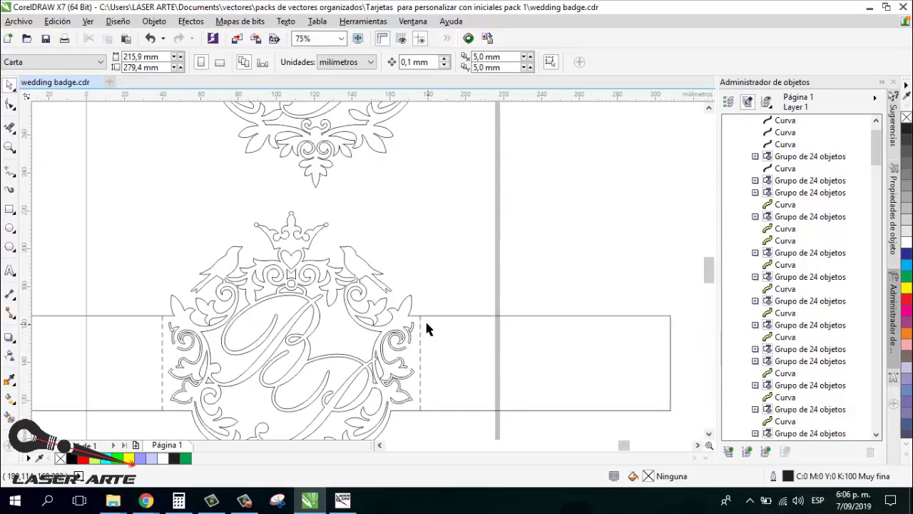
# Widen the badge's pair of dashed fold lines symmetrically to about 169 mm
pyautogui.click(421, 325)
pyautogui.scroll(-2, 443, 309)
pyautogui.scroll(2, 397, 349)
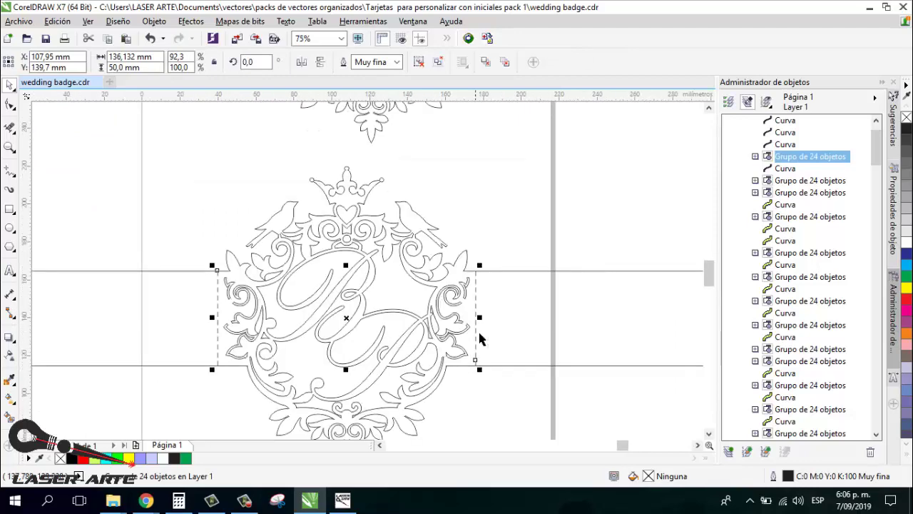
pyautogui.moveTo(476, 317); pyautogui.dragTo(509, 321)
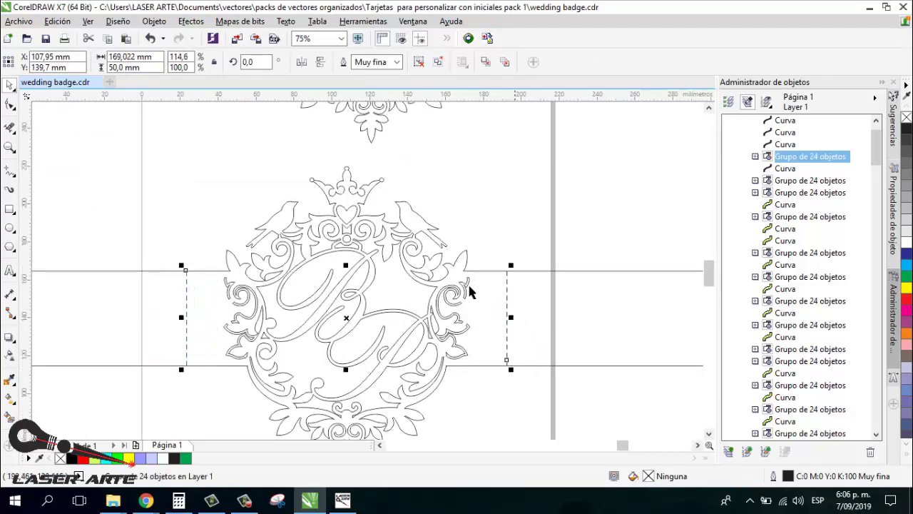
pyautogui.scroll(-2, 497, 343)
pyautogui.click(497, 342)
# Draw a rectangle beside the lower badge and set its size to 150 mm wide by 180 mm high
pyautogui.click(12, 337)
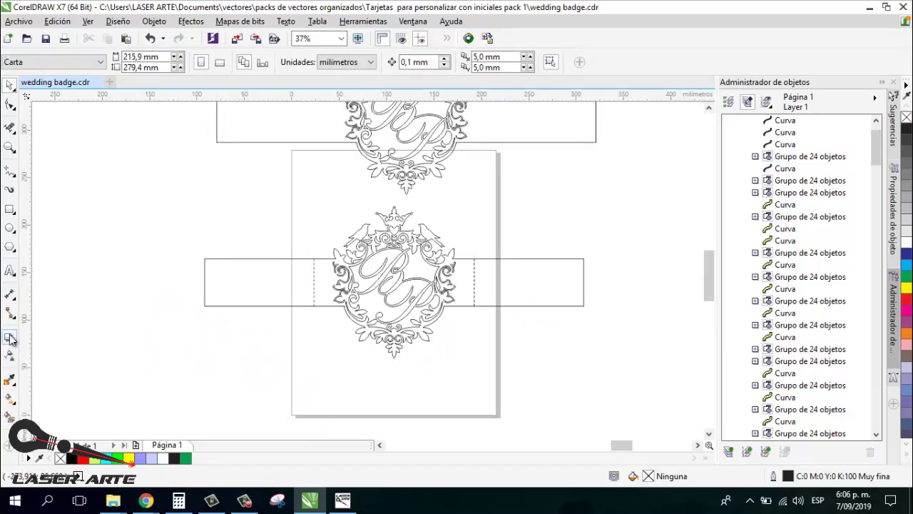
pyautogui.click(10, 208)
pyautogui.moveTo(550, 314); pyautogui.dragTo(630, 419)
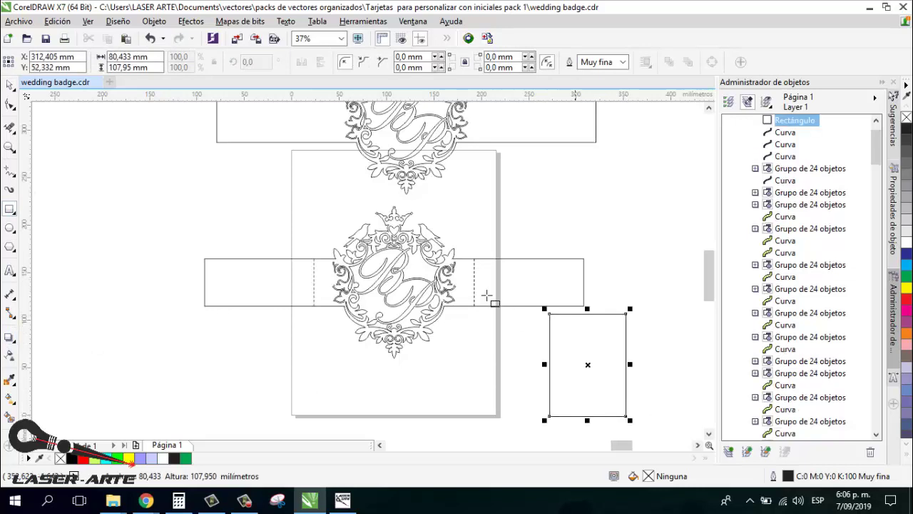
pyautogui.click(128, 57)
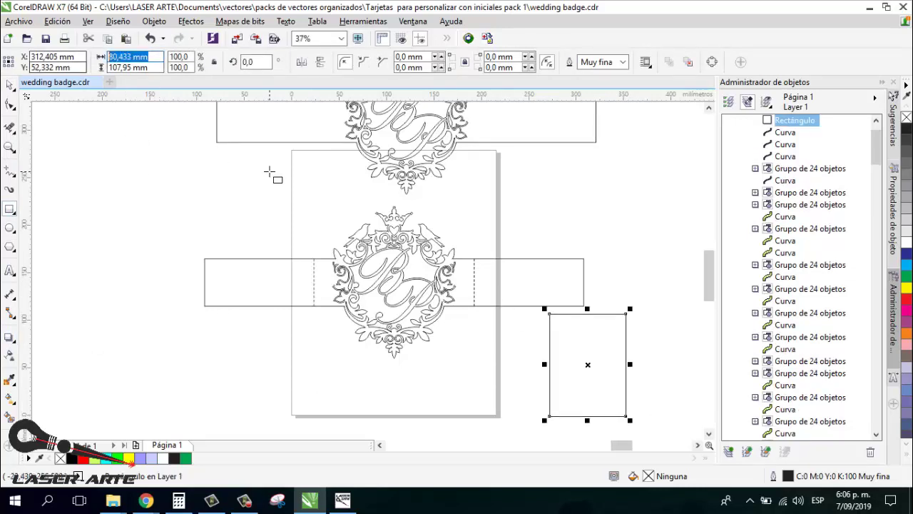
pyautogui.moveTo(630, 365); pyautogui.dragTo(677, 364)
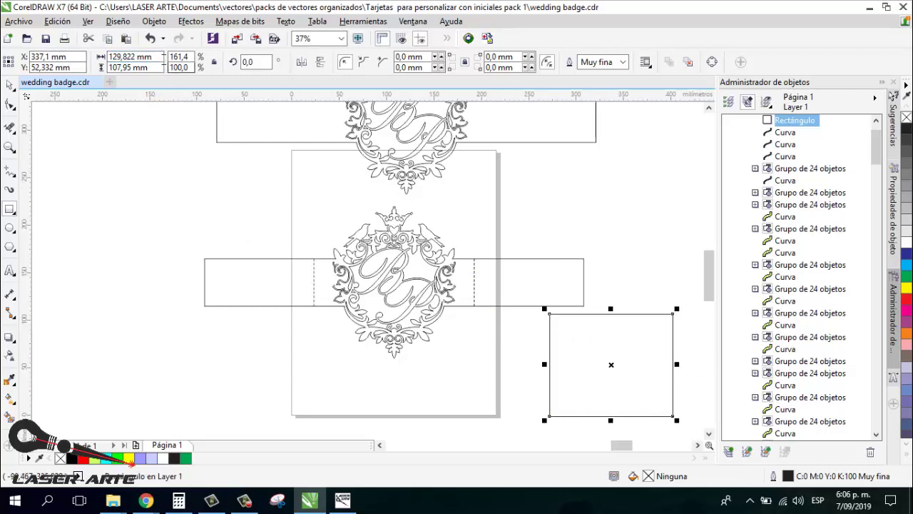
pyautogui.click(128, 57)
pyautogui.write('150')
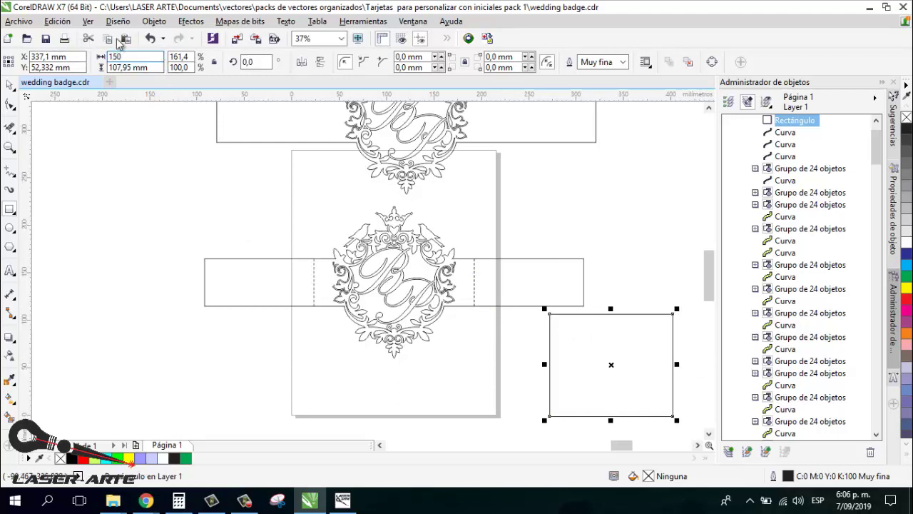
pyautogui.click(149, 67)
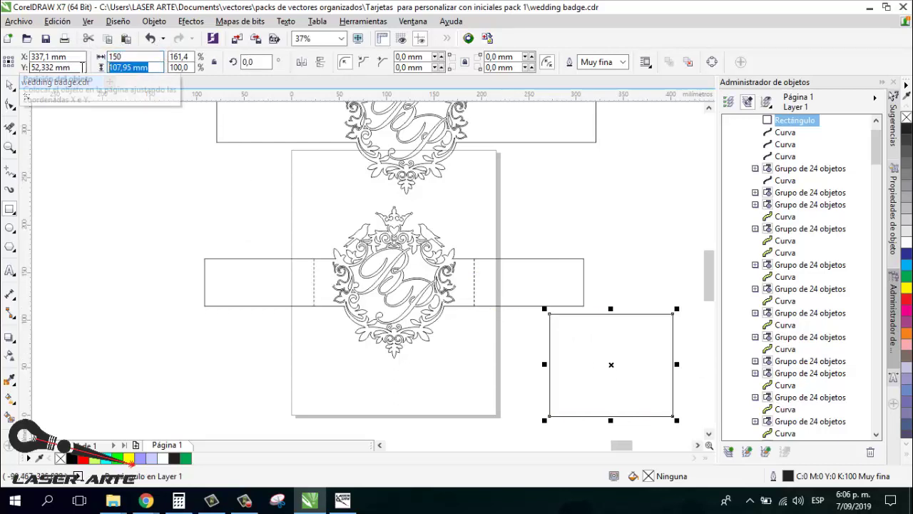
pyautogui.write('180')
pyautogui.press('Return')
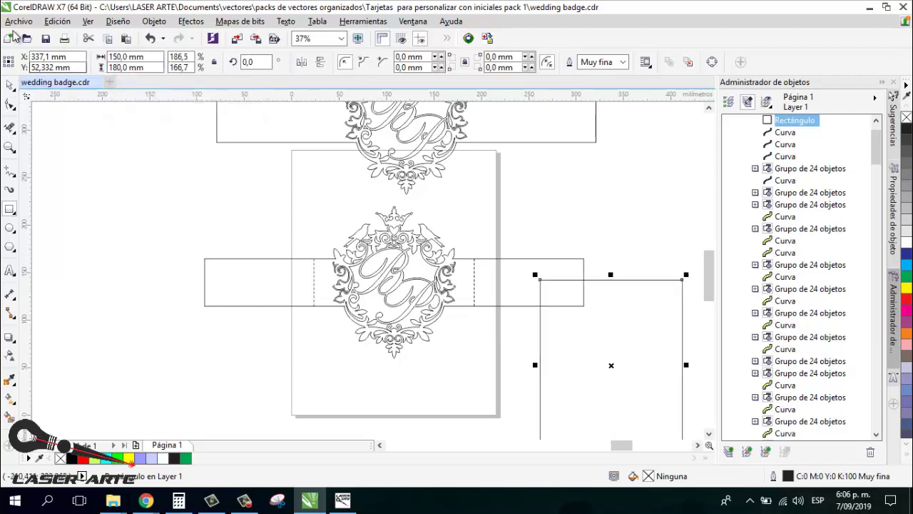
# Delete the upper copy of the outlined B and P badge above the page
pyautogui.scroll(-3, 477, 239)
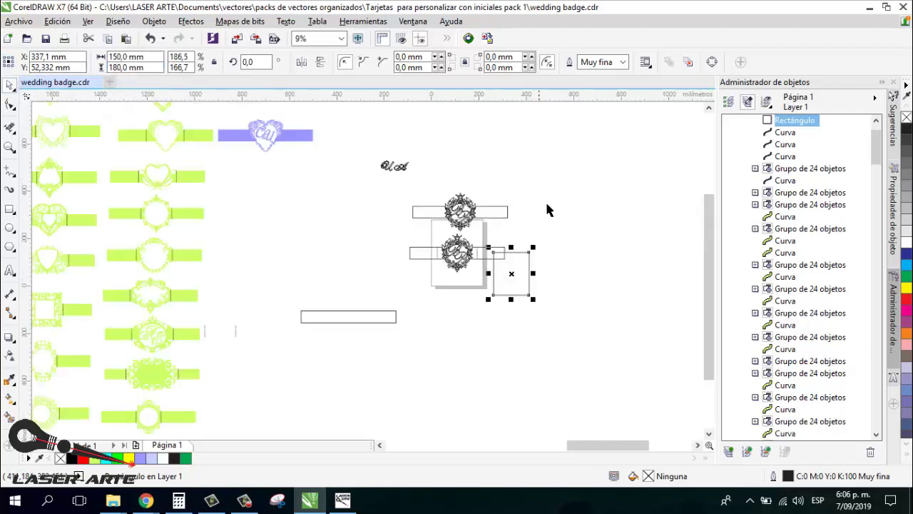
pyautogui.scroll(2, 517, 204)
pyautogui.moveTo(534, 187); pyautogui.dragTo(290, 271)
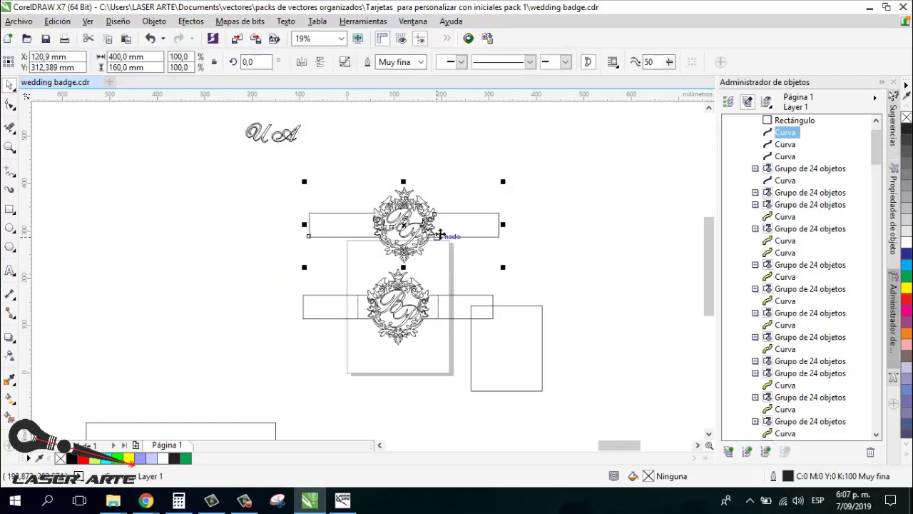
pyautogui.press('Delete')
pyautogui.scroll(2, 550, 338)
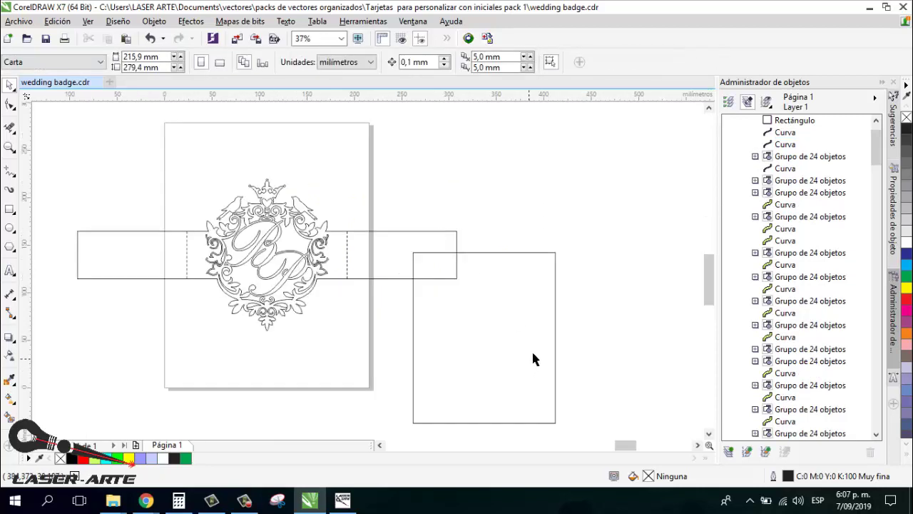
# Center the 150 × 180 mm rectangle on the page, around the badge emblem
pyautogui.click(534, 348)
pyautogui.press('p')
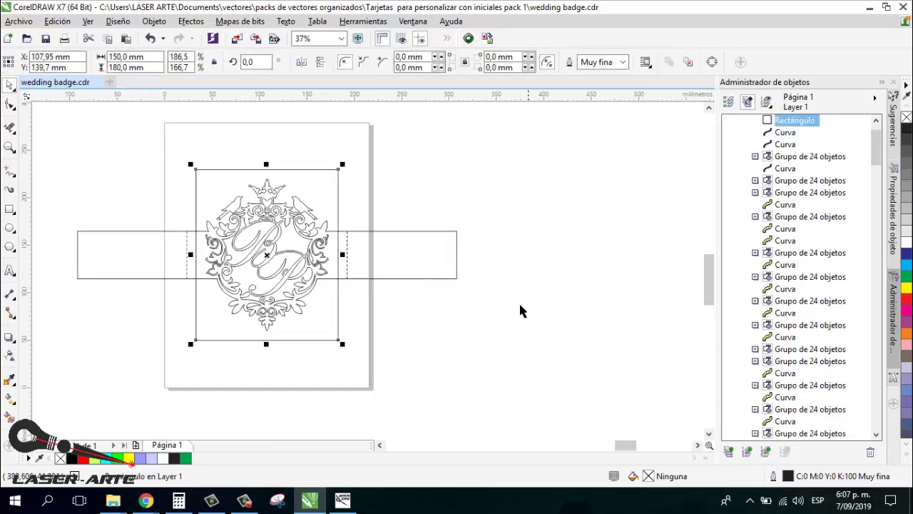
pyautogui.press('Escape')
pyautogui.scroll(2, 339, 236)
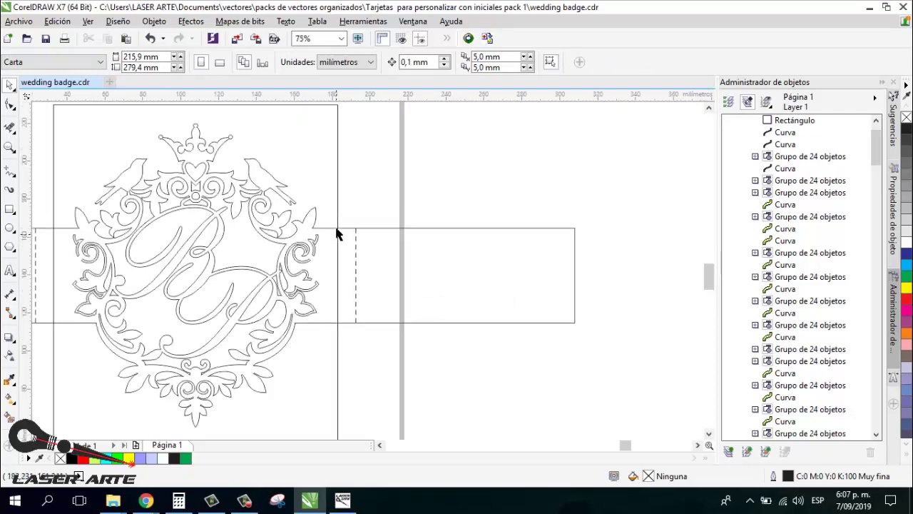
pyautogui.scroll(-2, 362, 222)
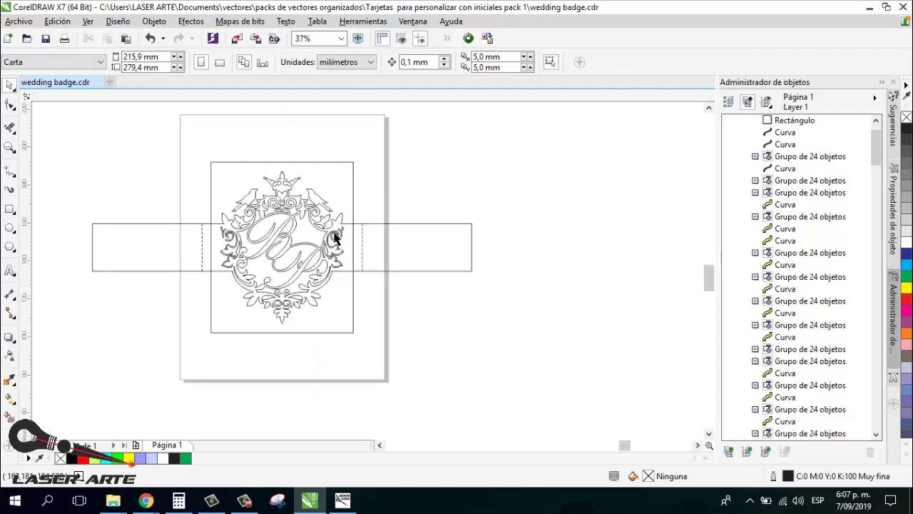
# Narrow the dashed fold lines symmetrically to 150 mm, matching the sides of the reference rectangle
pyautogui.scroll(2, 333, 239)
pyautogui.click(389, 227)
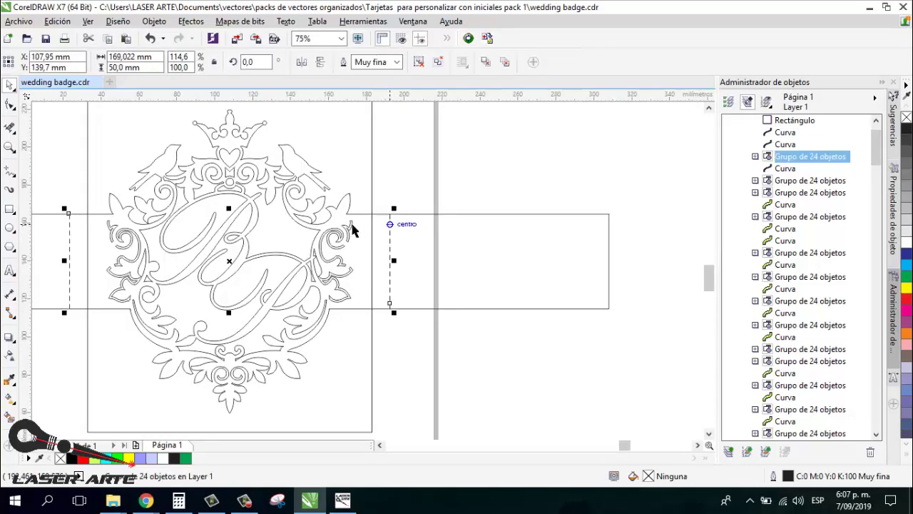
pyautogui.scroll(-2, 368, 225)
pyautogui.click(369, 186)
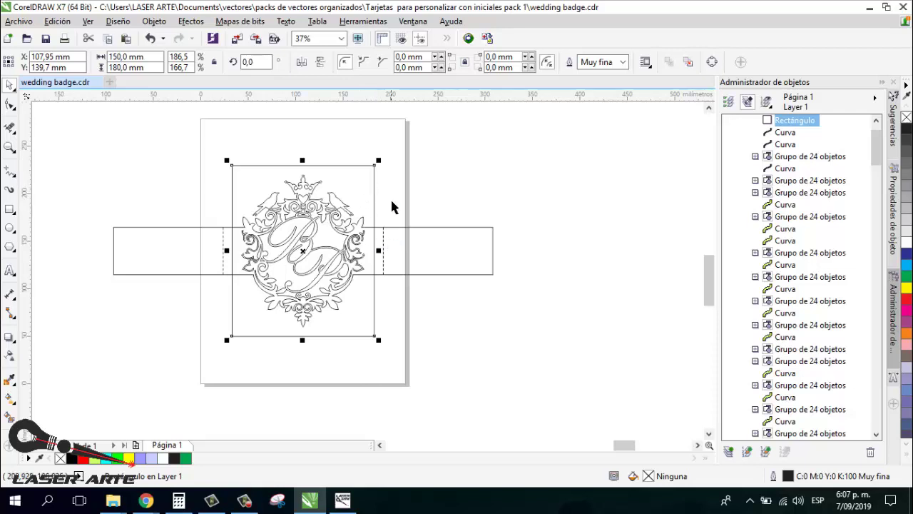
pyautogui.click(394, 209)
pyautogui.click(383, 246)
pyautogui.scroll(1, 285, 246)
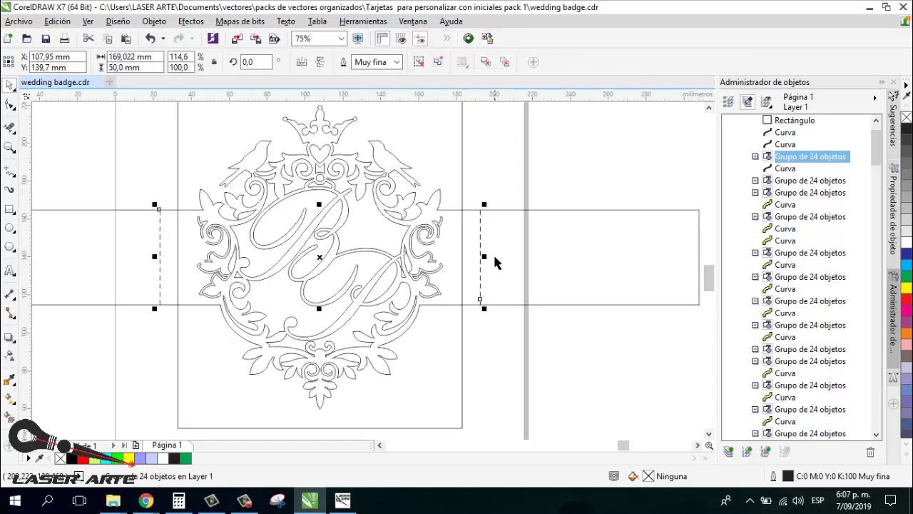
pyautogui.moveTo(484, 256); pyautogui.dragTo(464, 258)
pyautogui.hotkey('ctrl', 'z')
# Delete the 150 × 180 mm reference rectangle from around the badge
pyautogui.click(473, 173)
pyautogui.click(464, 174)
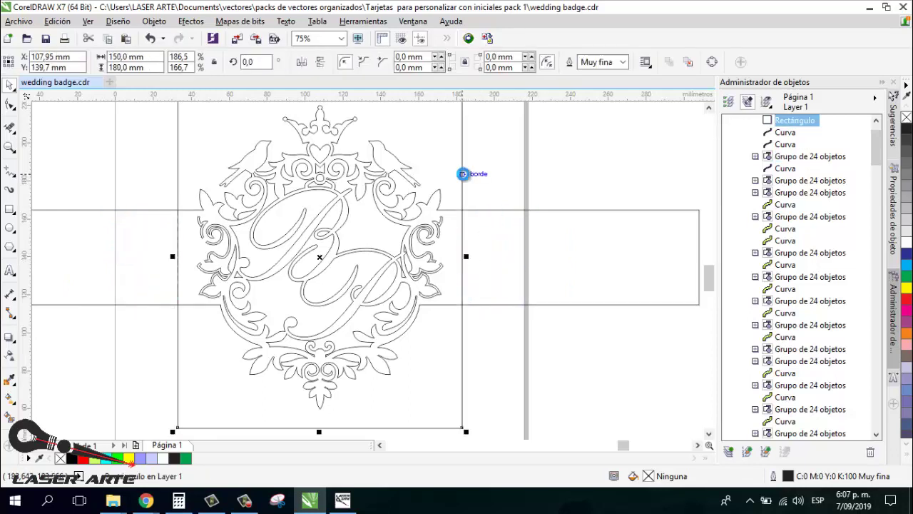
pyautogui.click(441, 224)
pyautogui.scroll(-2, 435, 241)
pyautogui.scroll(2, 440, 230)
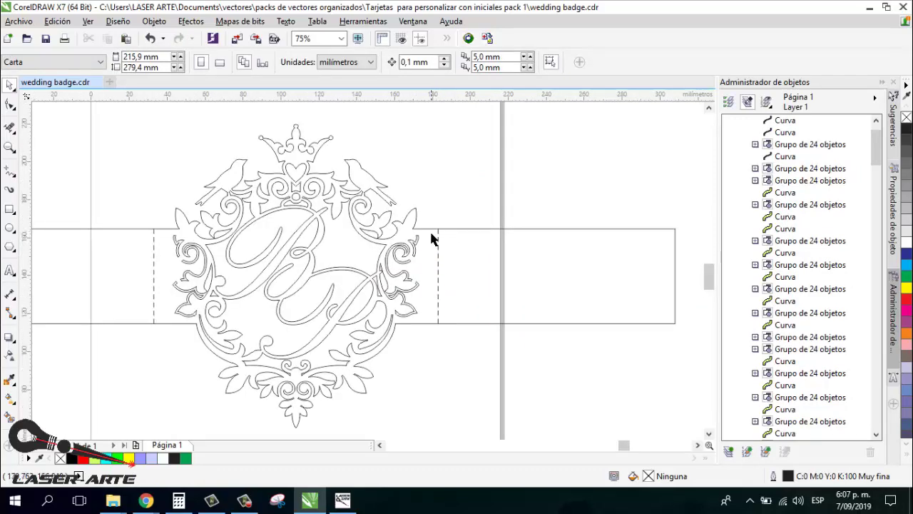
pyautogui.scroll(-2, 442, 347)
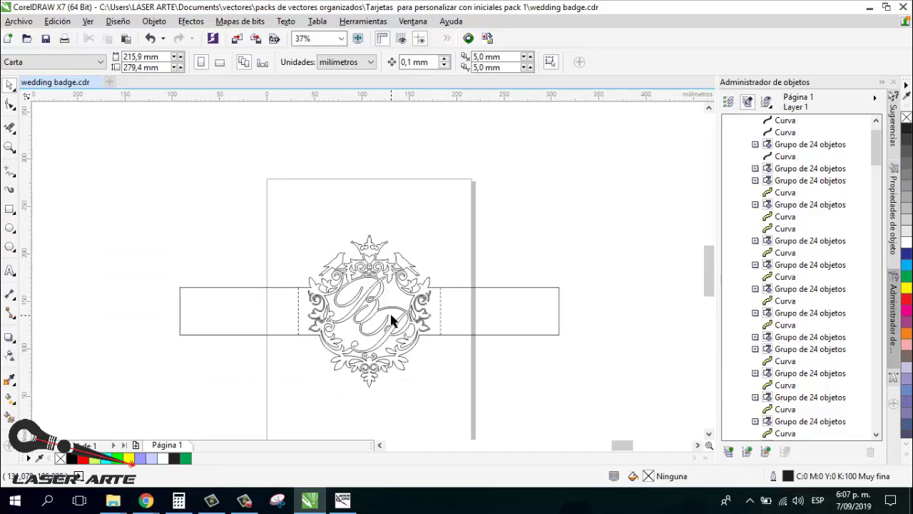
# Check the sizes of the dashed fold lines and of the badge's cutting contour
pyautogui.click(298, 298)
pyautogui.scroll(2, 443, 309)
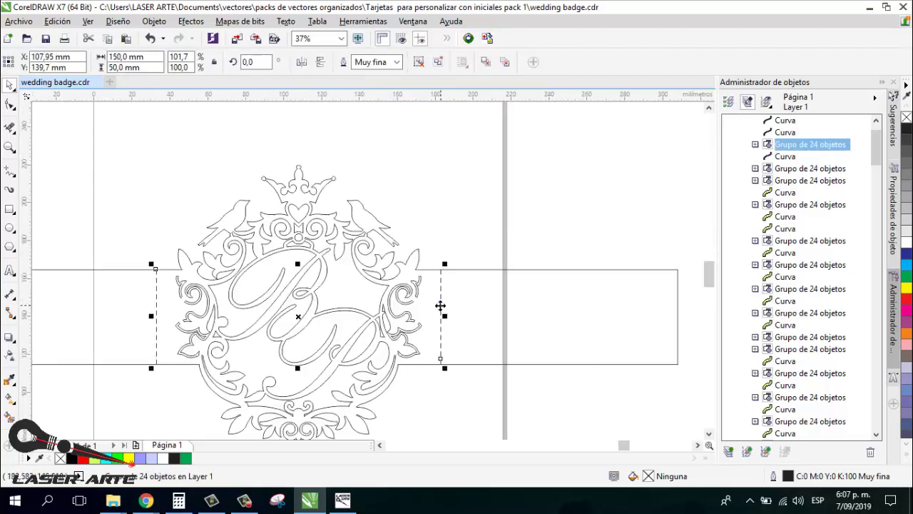
pyautogui.click(458, 265)
pyautogui.scroll(-2, 424, 283)
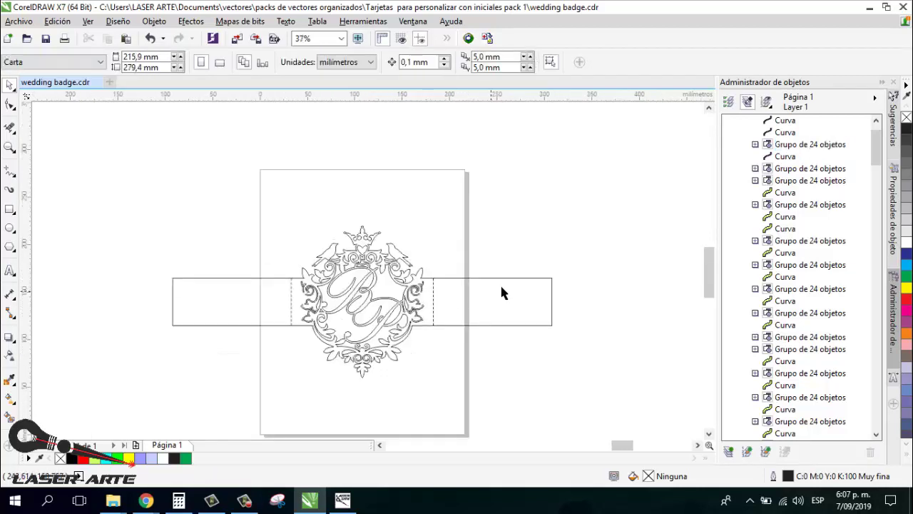
pyautogui.click(529, 286)
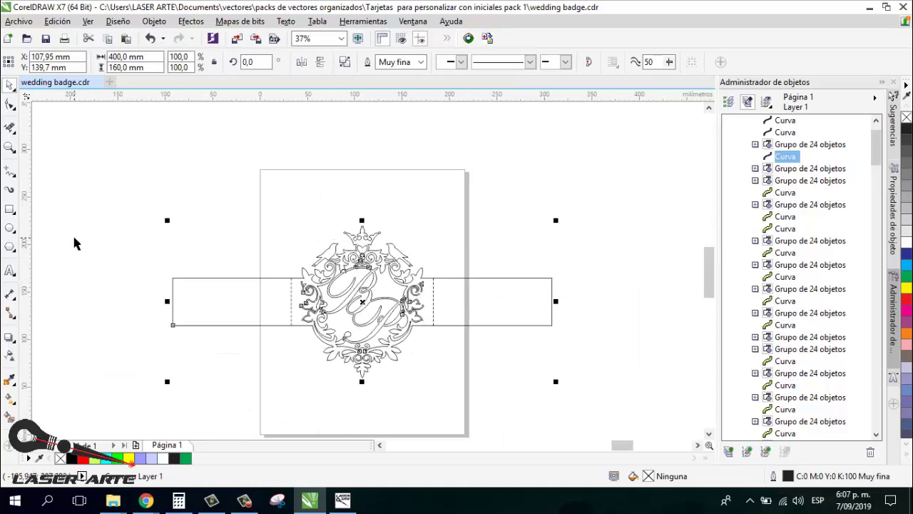
pyautogui.click(86, 177)
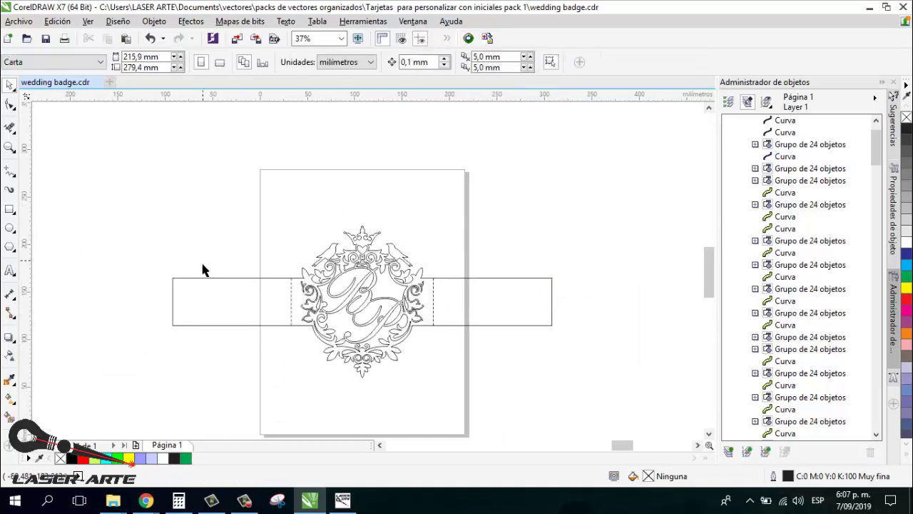
# Shorten both side bands of the badge by moving the contour's end nodes inward by similar distances
pyautogui.click(10, 104)
pyautogui.click(174, 295)
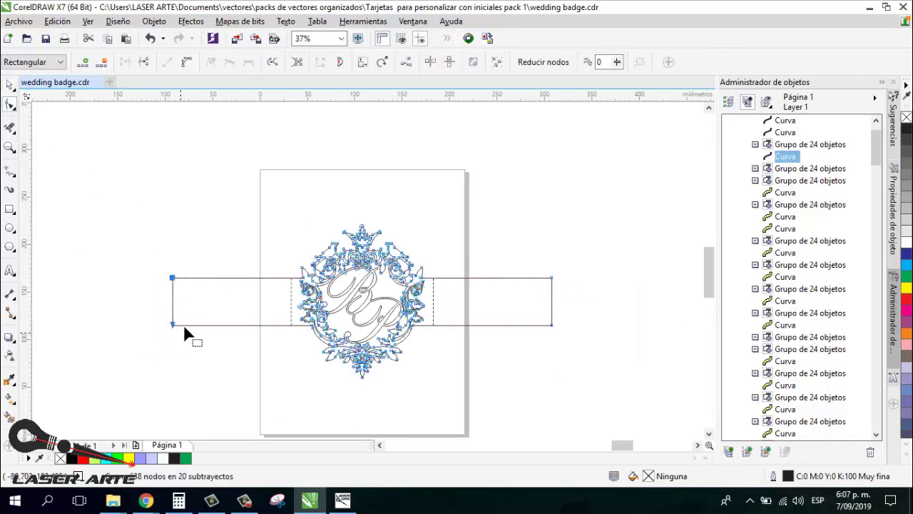
pyautogui.moveTo(187, 326); pyautogui.dragTo(236, 327)
pyautogui.moveTo(576, 261); pyautogui.dragTo(490, 326)
pyautogui.click(545, 244)
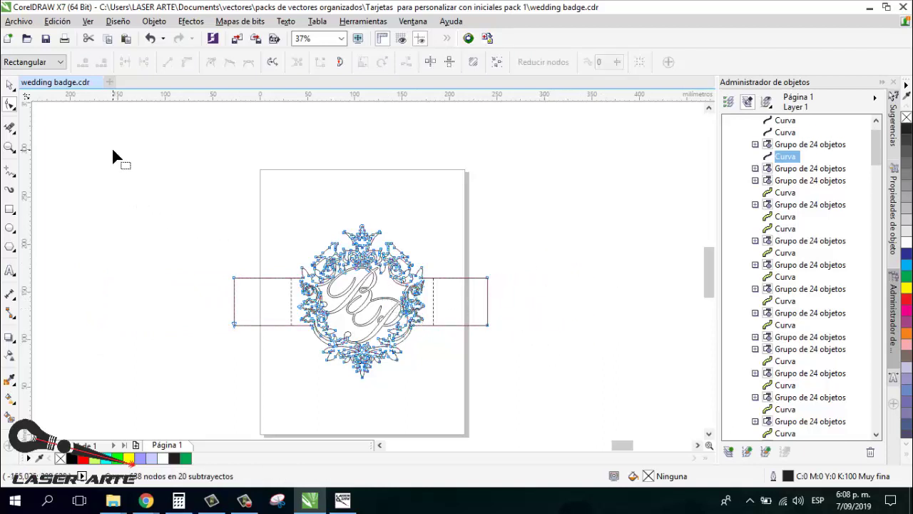
pyautogui.click(10, 87)
pyautogui.click(459, 235)
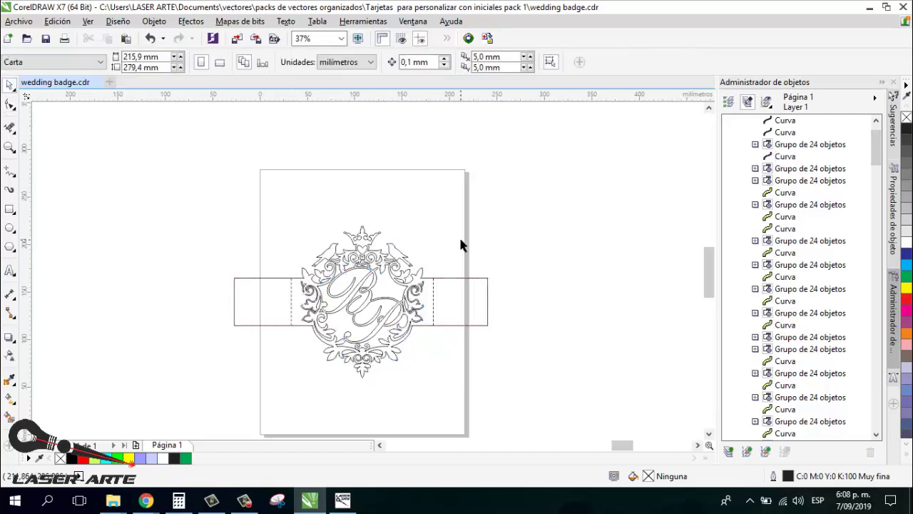
# Create a light green Smart Fill copy of the badge without outline and place it above the outlined badge
pyautogui.click(10, 416)
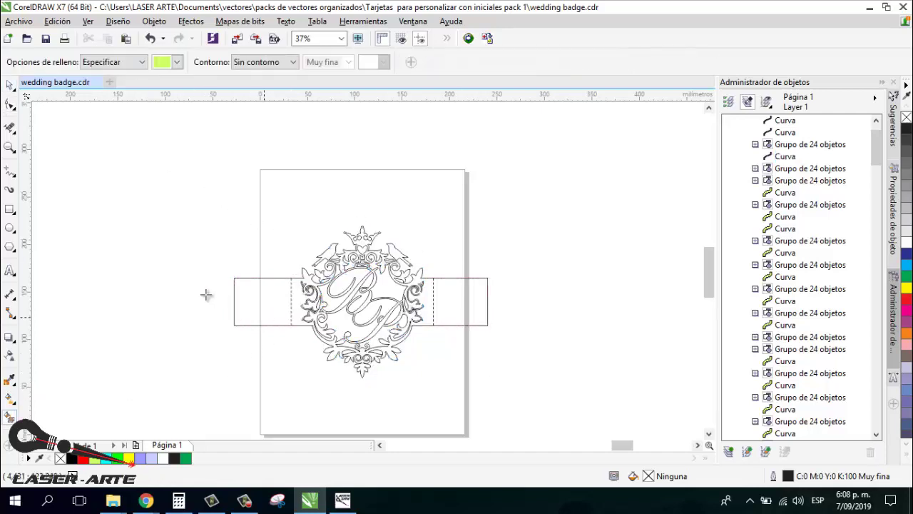
pyautogui.click(26, 113)
pyautogui.click(10, 87)
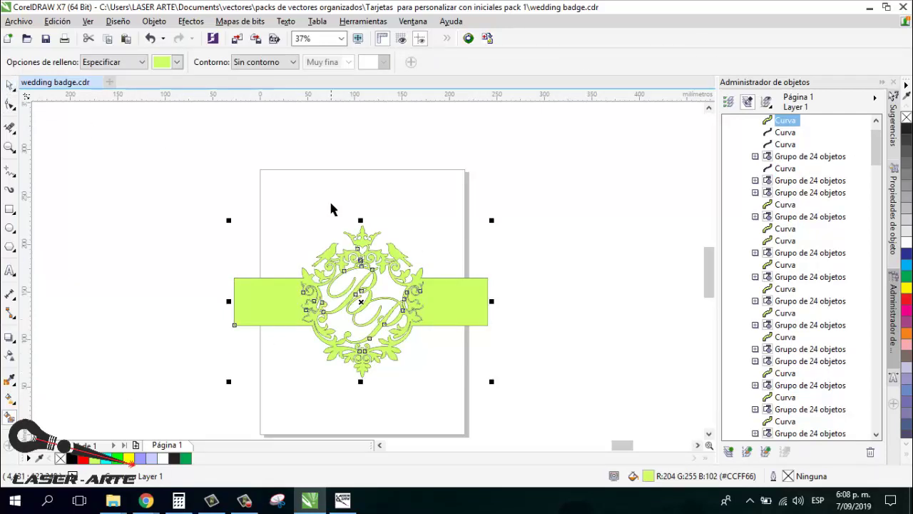
pyautogui.moveTo(448, 145); pyautogui.dragTo(451, 123)
pyautogui.click(446, 289)
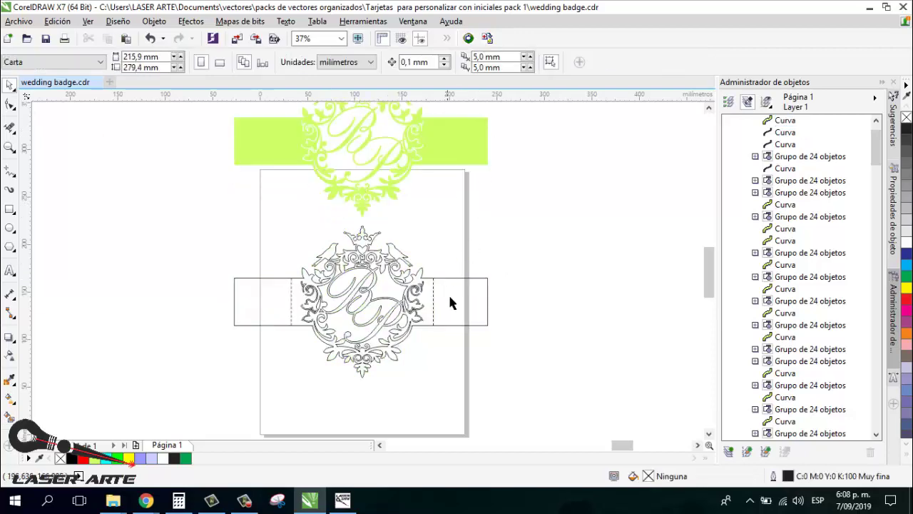
pyautogui.scroll(-2, 446, 290)
pyautogui.scroll(4, 425, 200)
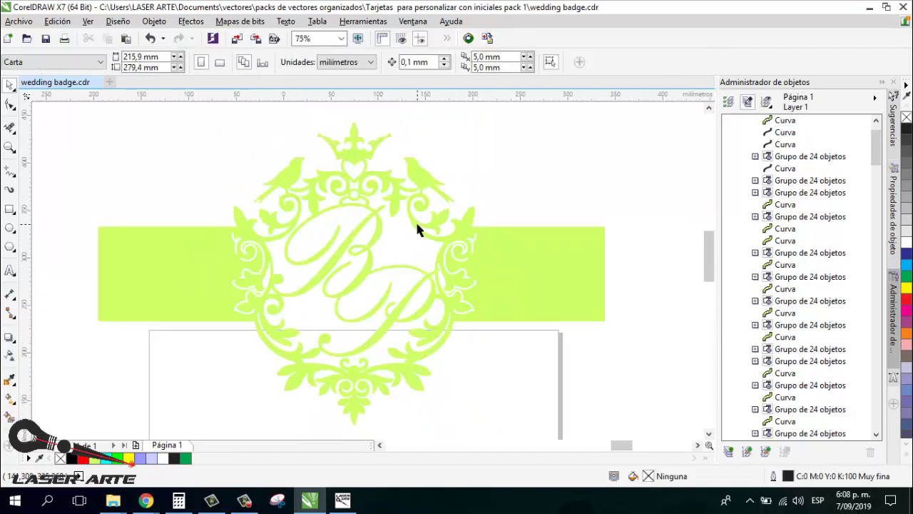
pyautogui.scroll(-2, 413, 236)
pyautogui.scroll(-2, 412, 280)
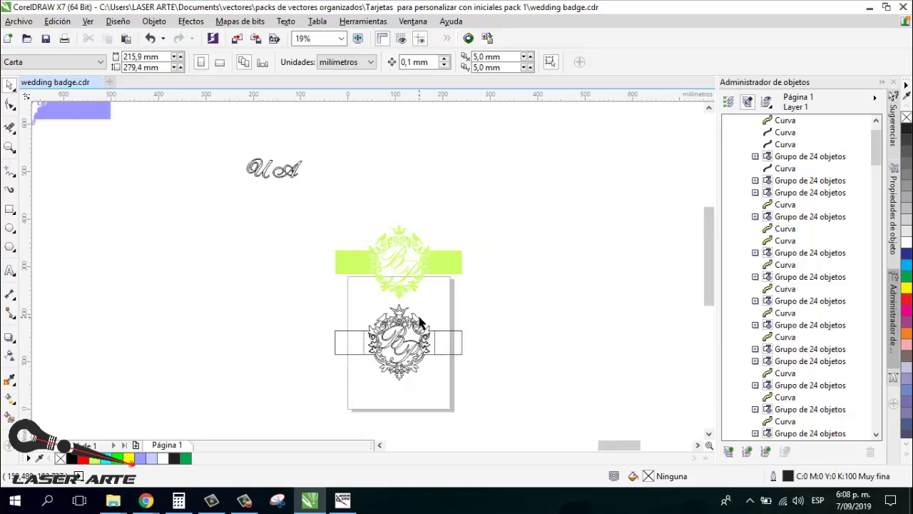